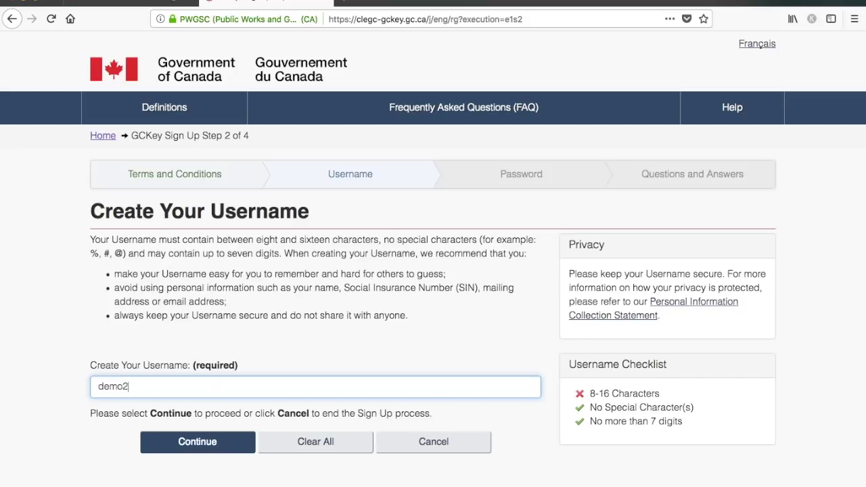
- Replace the rejected GCKey username with a new available username and submit it
text(18)
click(209, 447)
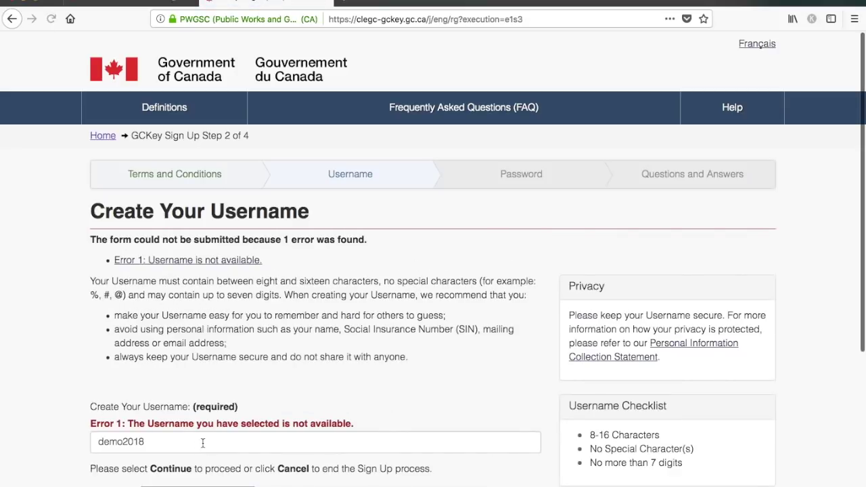
click(173, 443)
double_click(113, 443)
text(profile201)
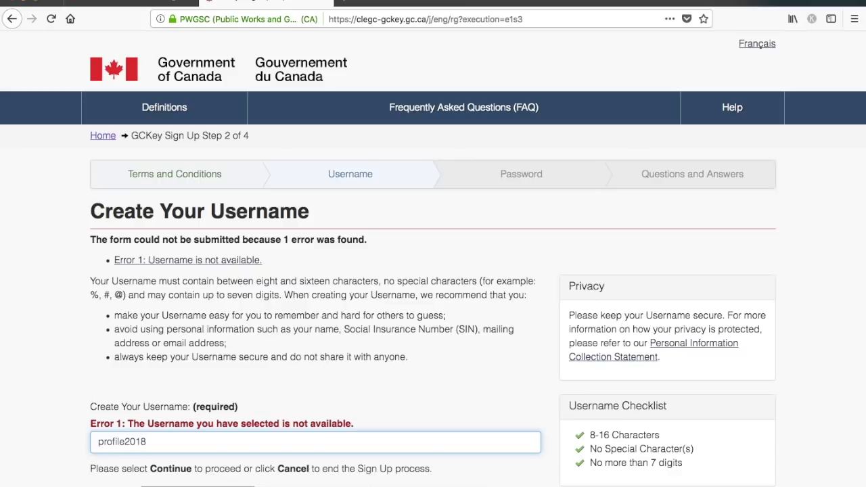
key(Return)
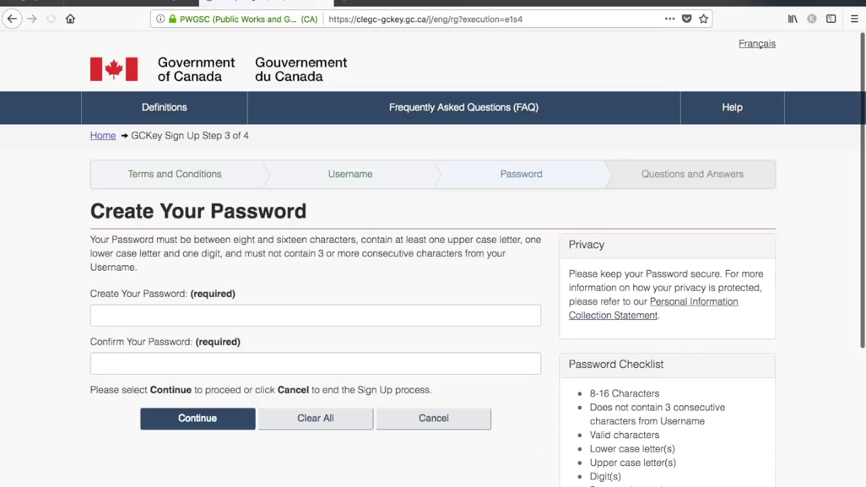
- Set and confirm the account password and continue to the recovery questions
scroll(301, 250, down, 1)
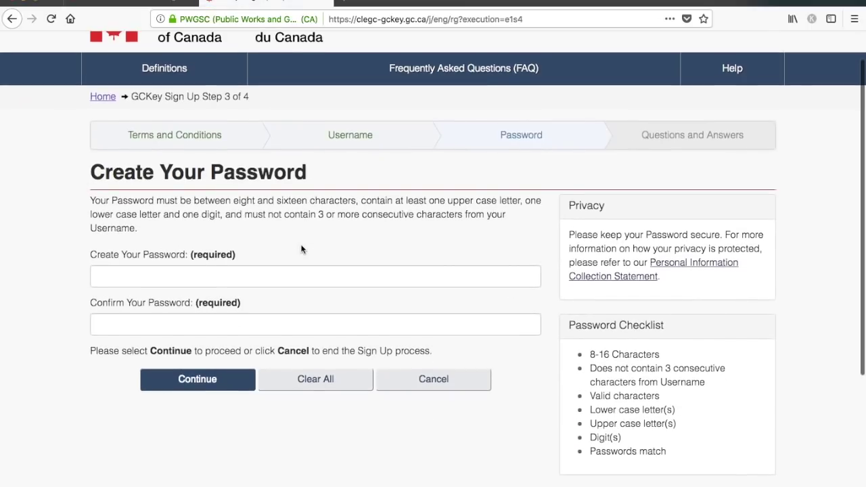
click(249, 278)
text(••••)
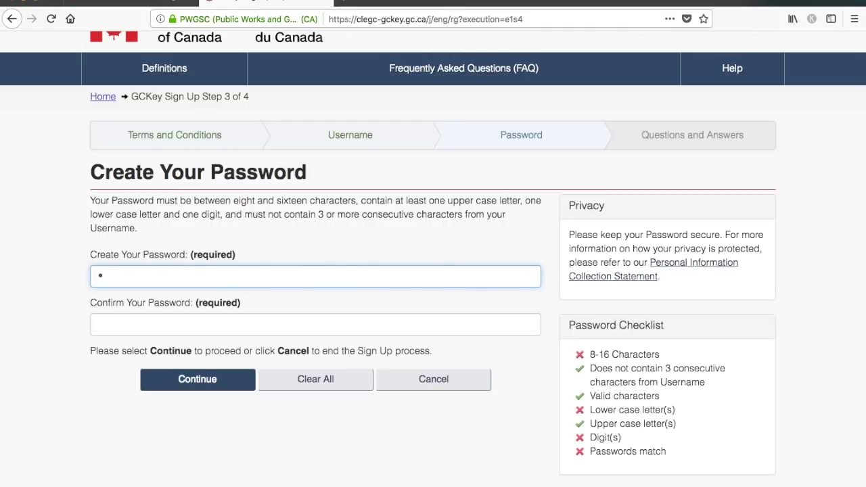
text(••••••••••••••••••)
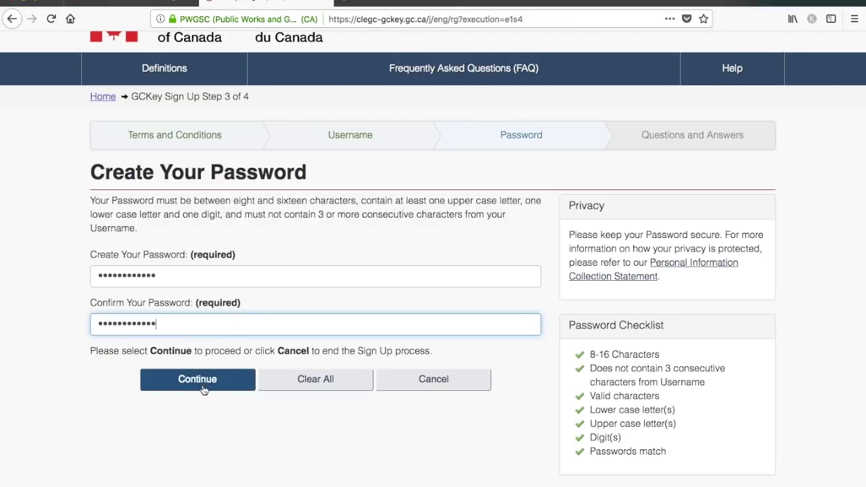
click(202, 382)
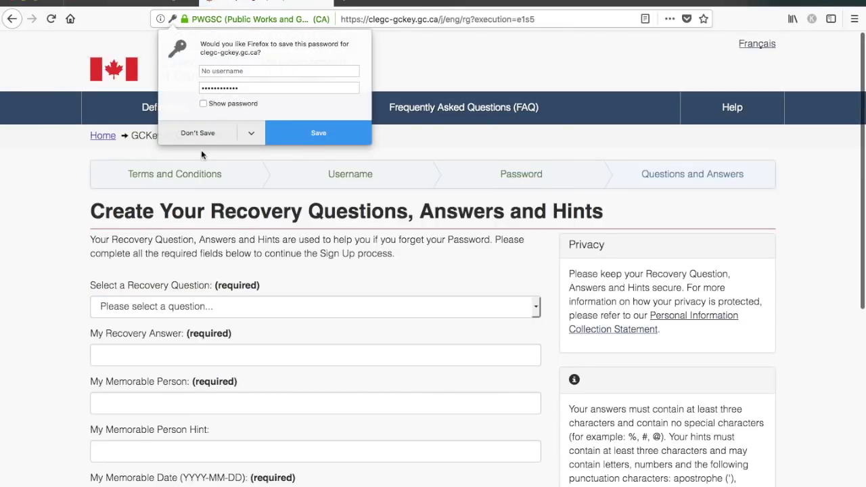
- Decline saving the password, choose the first pet's name recovery question and enter its answer
click(199, 134)
scroll(278, 293, down, 2)
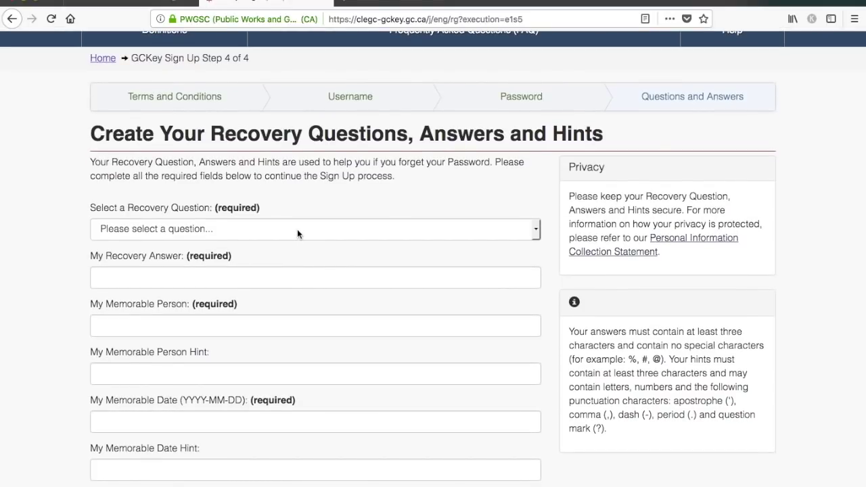
click(297, 232)
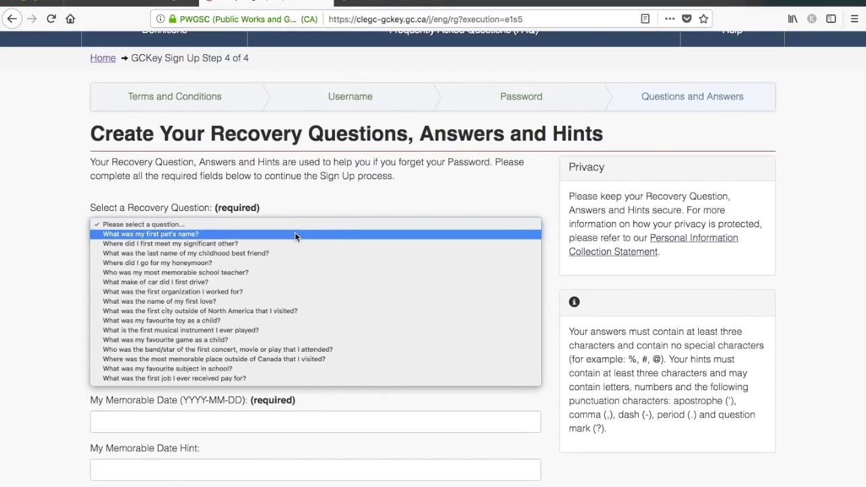
click(295, 234)
click(248, 276)
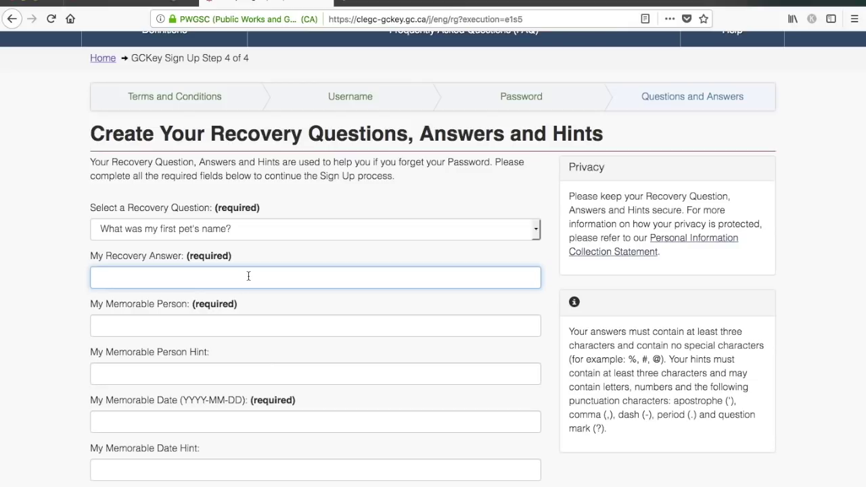
- Enter the memorable person and memorable date with their hints, and submit the recovery details
scroll(25, 312, down, 2)
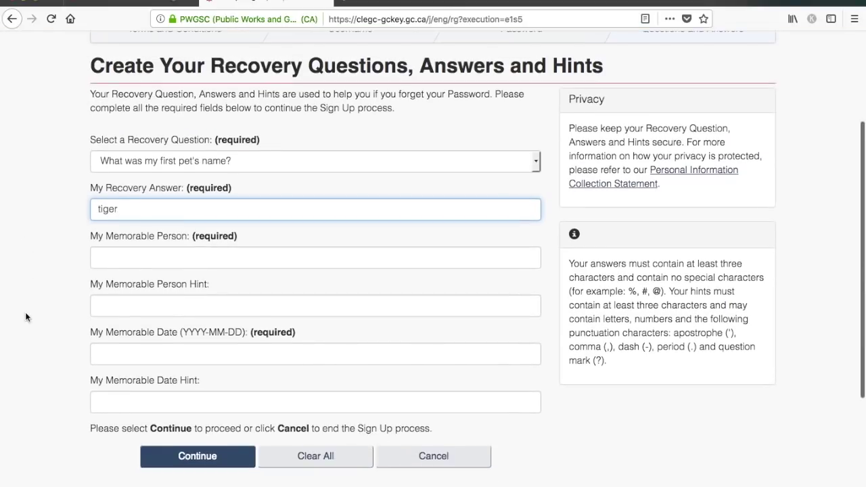
click(137, 260)
key(Tab)
click(106, 353)
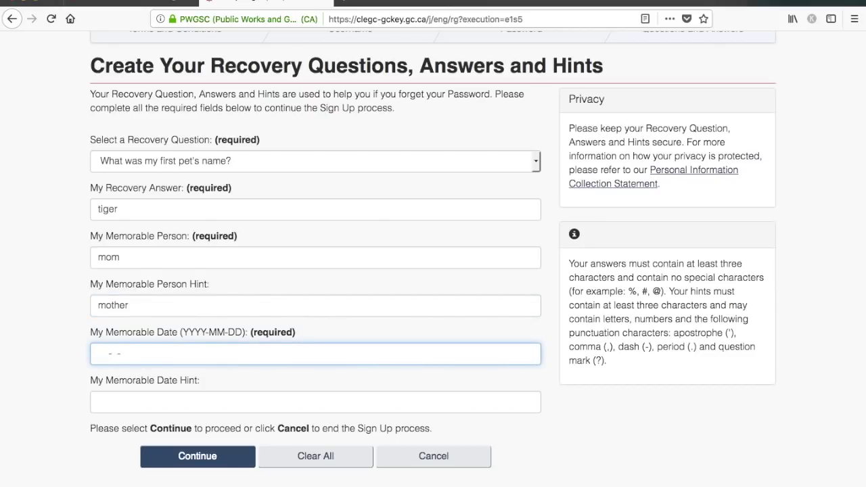
key(Tab)
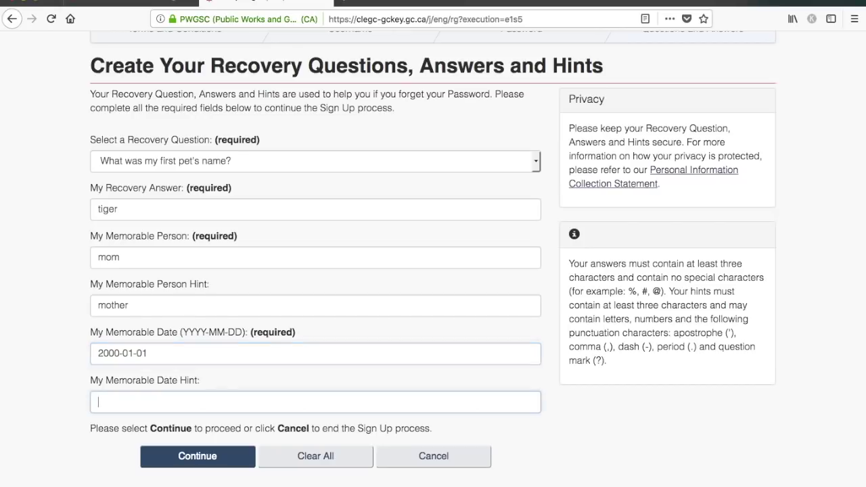
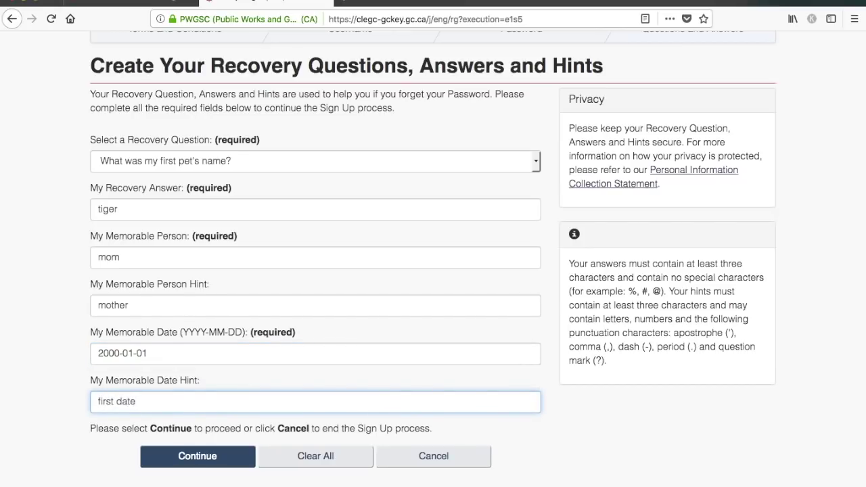
click(191, 457)
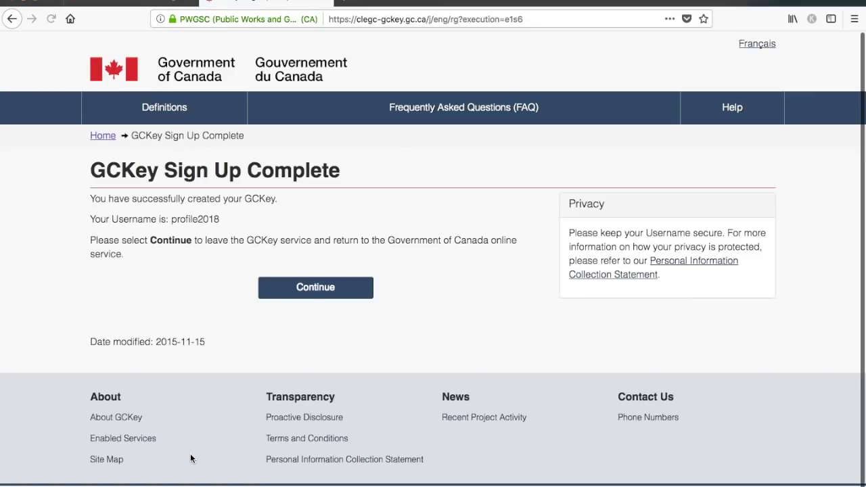
- Return from GCKey to IRCC online services and accept the Terms and Conditions
double_click(190, 219)
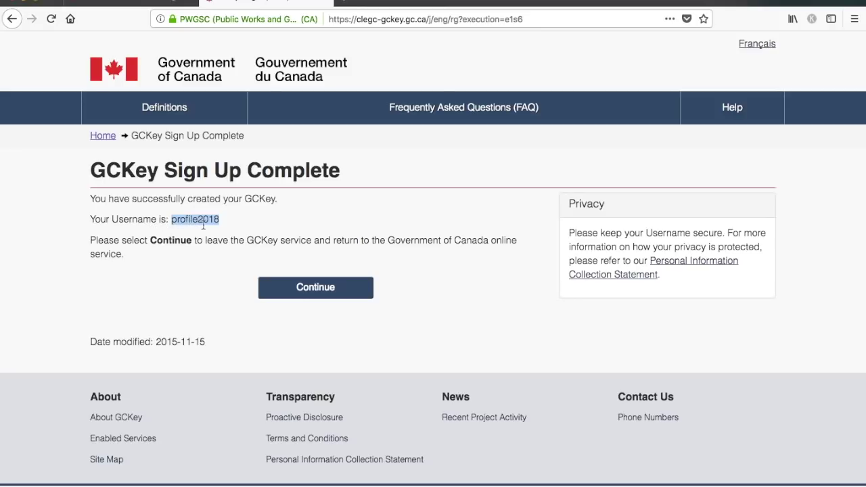
click(316, 289)
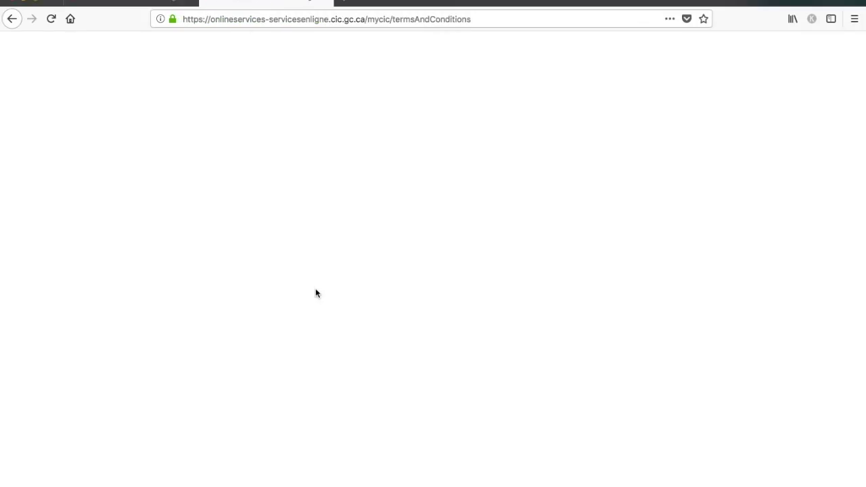
scroll(316, 290, down, 3)
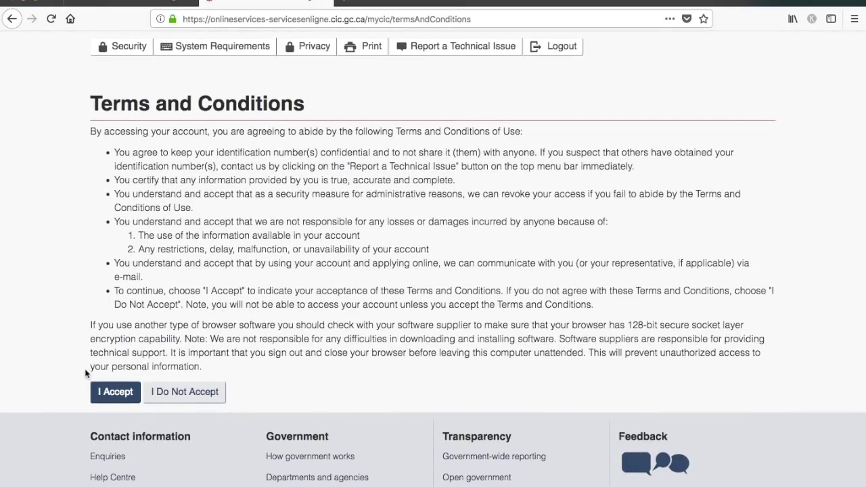
click(116, 394)
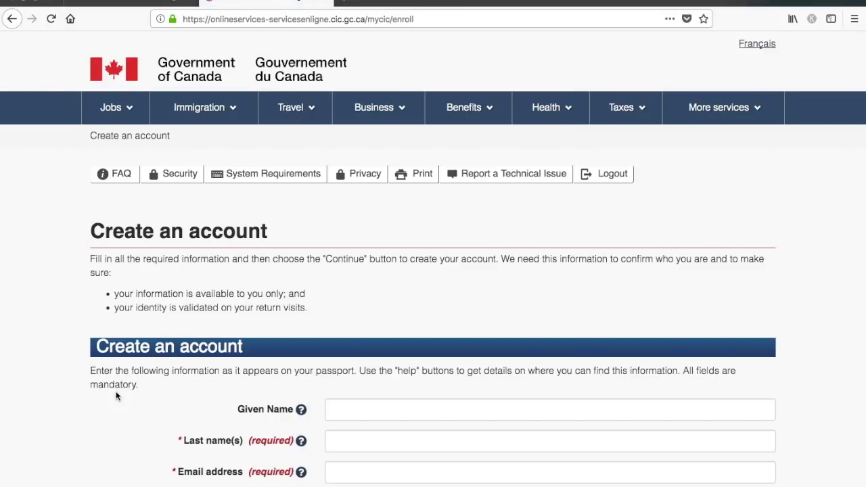
- Enter the applicant's given name, last name and saved e-mail address, then submit the account form
scroll(150, 380, down, 2)
scroll(149, 380, down, 2)
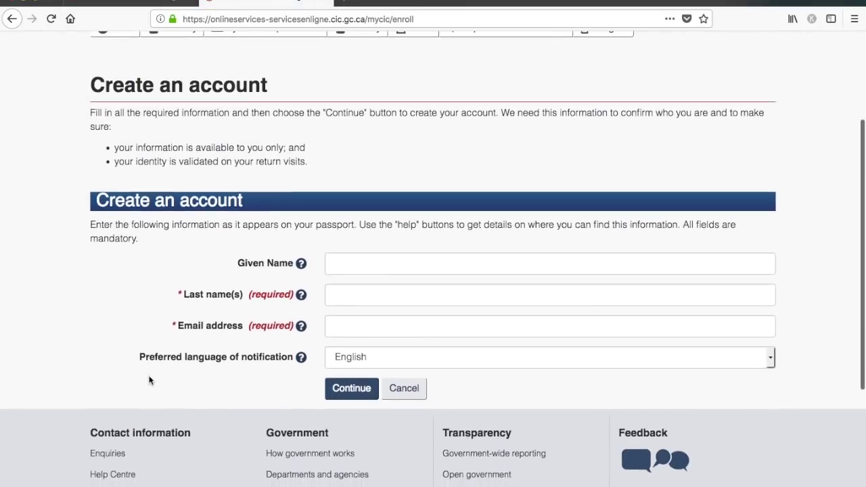
click(384, 261)
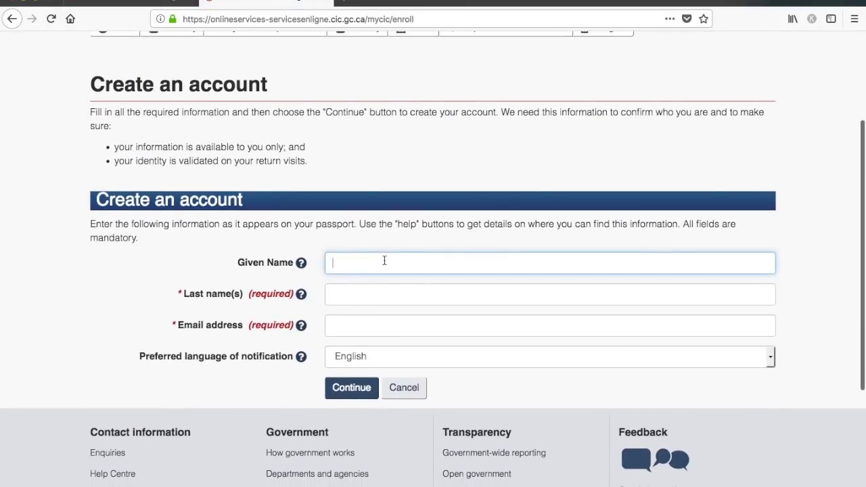
text(T)
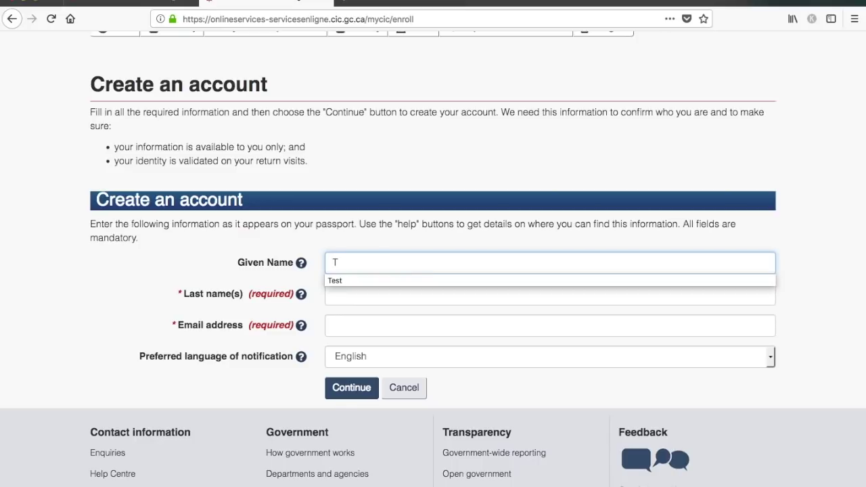
text(Dream)
key(Tab)
text(Abra)
text(o)
key(BackSpace)
key(BackSpace)
text(oad)
key(Tab)
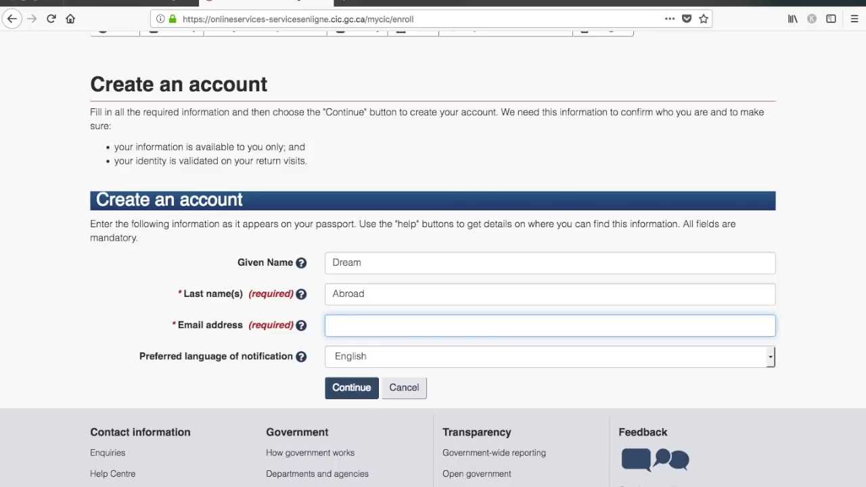
text(t)
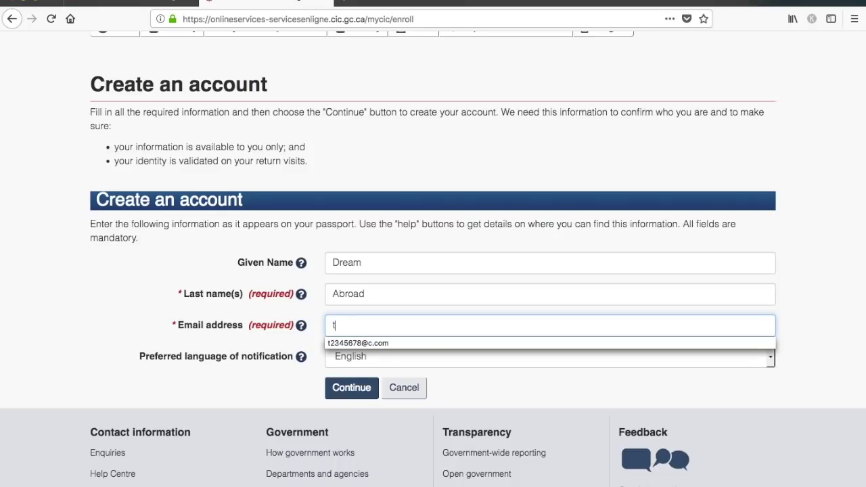
click(413, 343)
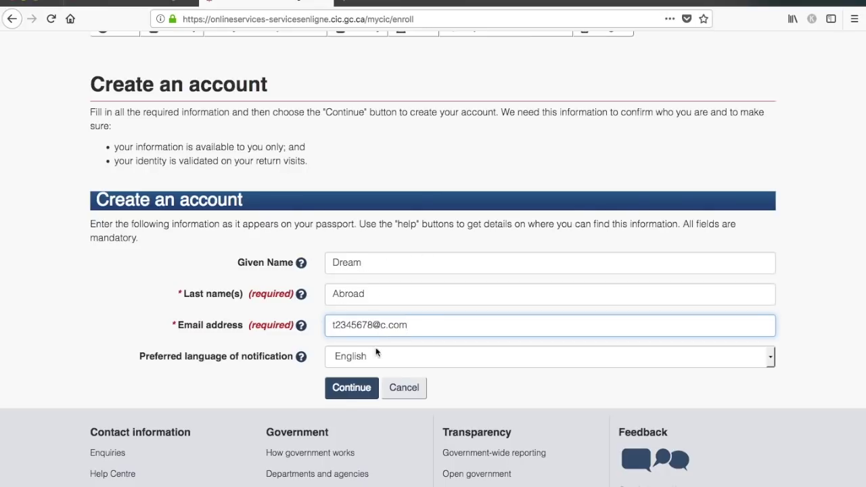
click(351, 388)
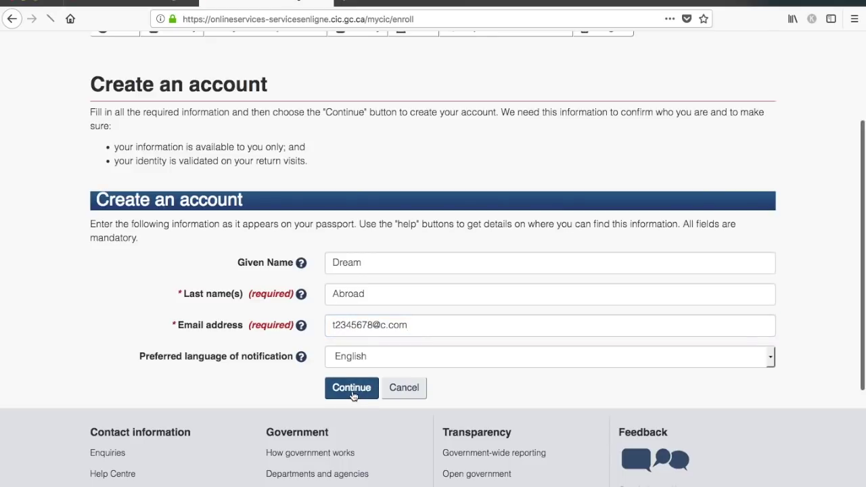
- Fill security questions 1 and 2 (favourite car, favourite colour) with their saved answers
scroll(352, 391, down, 2)
scroll(352, 391, down, 3)
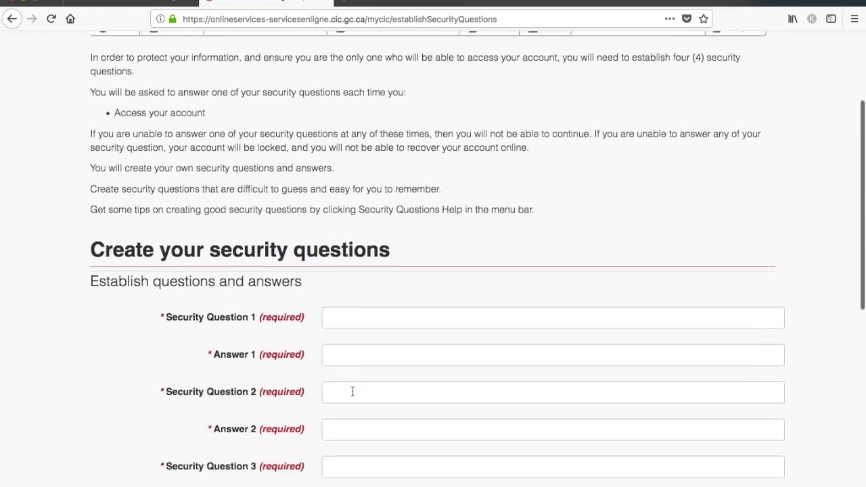
scroll(352, 390, down, 2)
scroll(352, 391, down, 1)
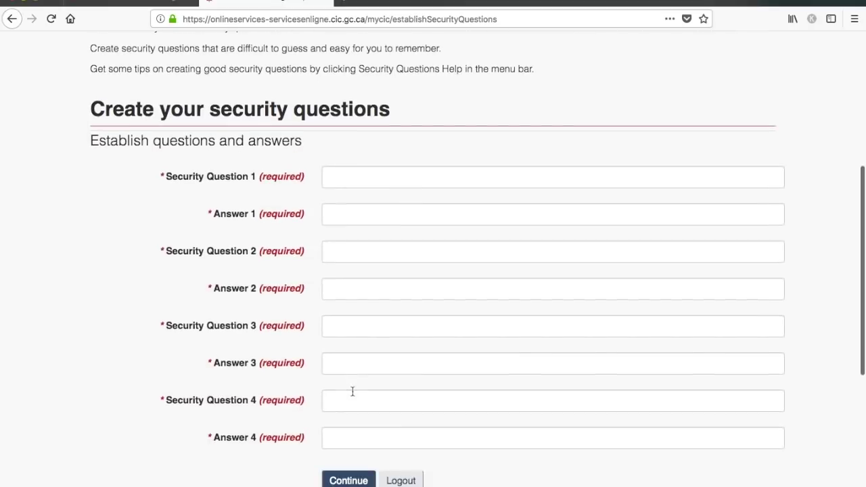
click(375, 176)
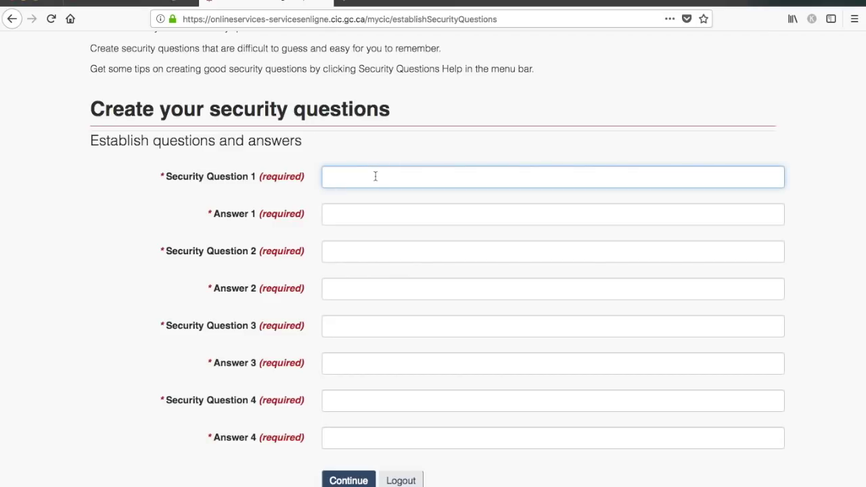
text(f)
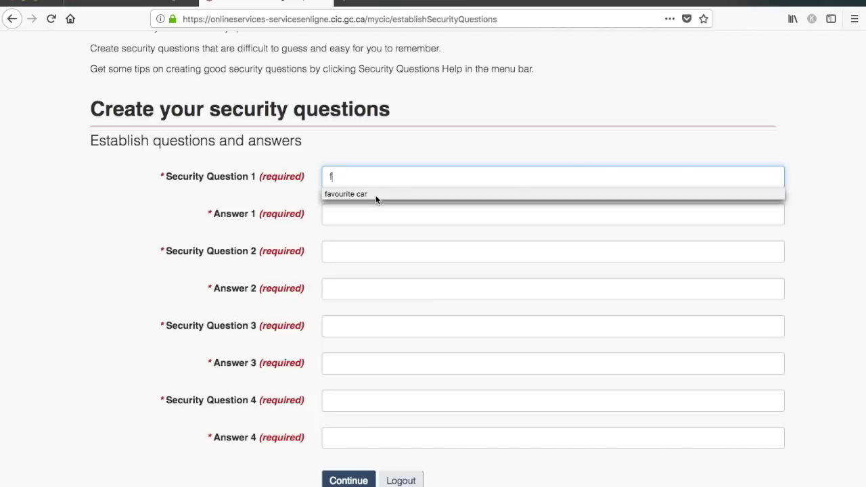
click(375, 195)
click(371, 214)
click(371, 214)
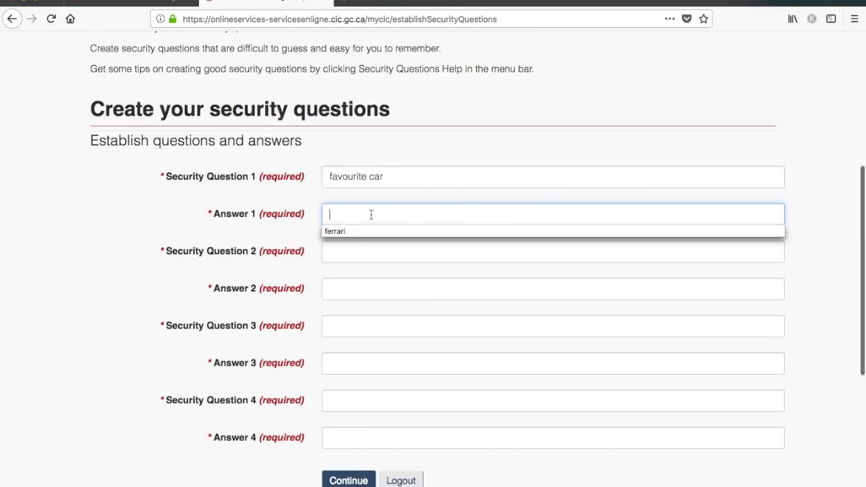
click(367, 230)
click(359, 255)
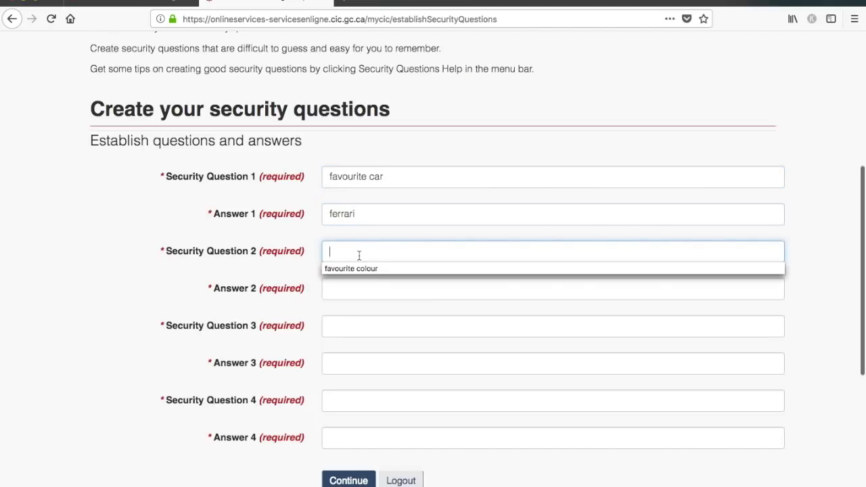
click(357, 270)
click(359, 289)
click(359, 289)
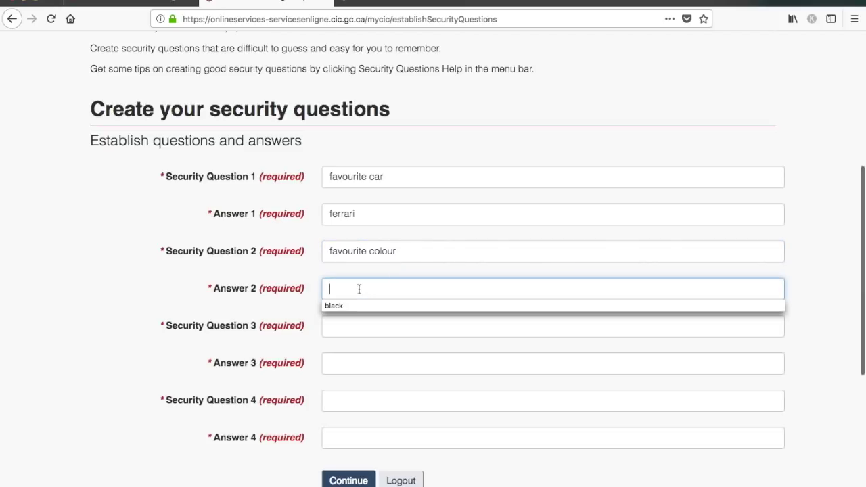
click(357, 306)
- Fill security questions 3 and 4 (favourite city, favourite food) with answers and continue
click(355, 330)
click(354, 330)
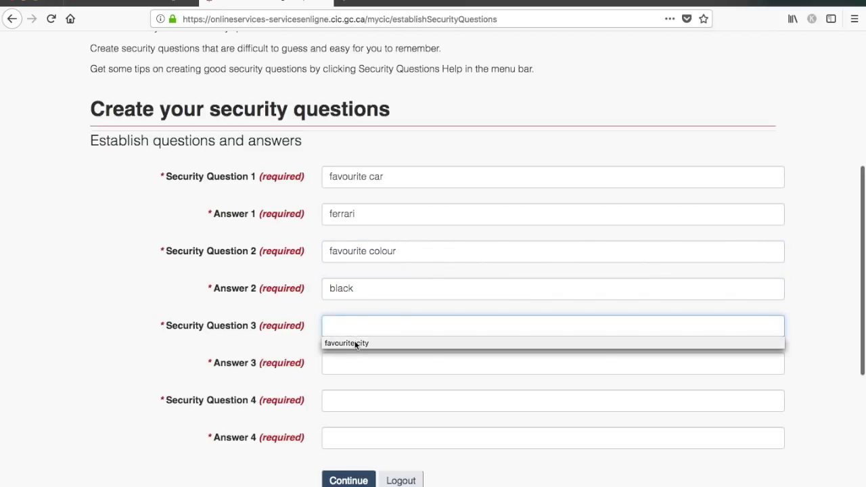
click(354, 343)
click(354, 363)
click(354, 363)
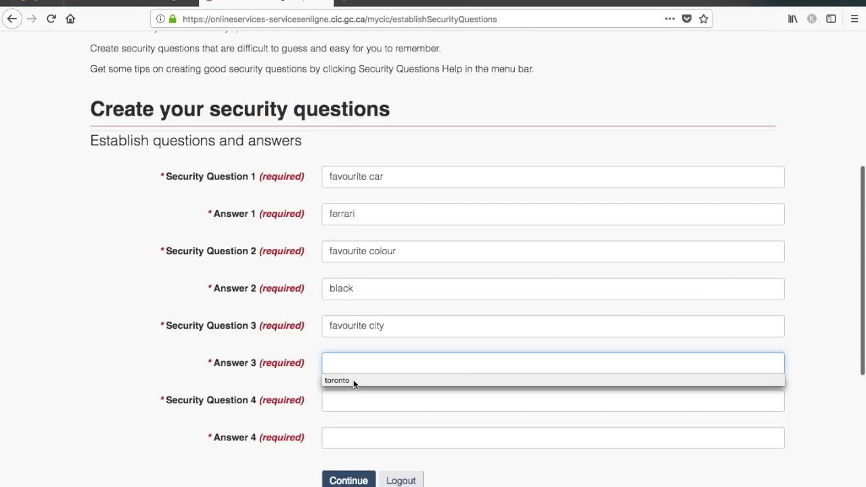
click(353, 380)
click(351, 407)
click(349, 417)
click(350, 438)
click(351, 450)
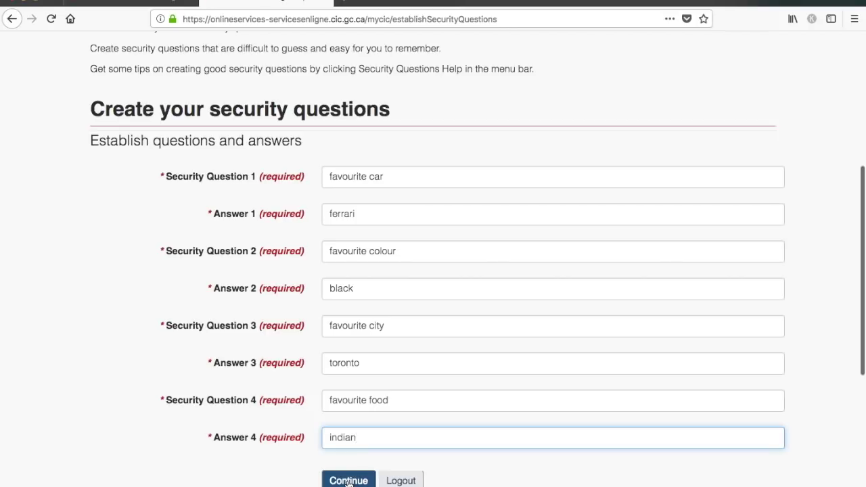
click(347, 481)
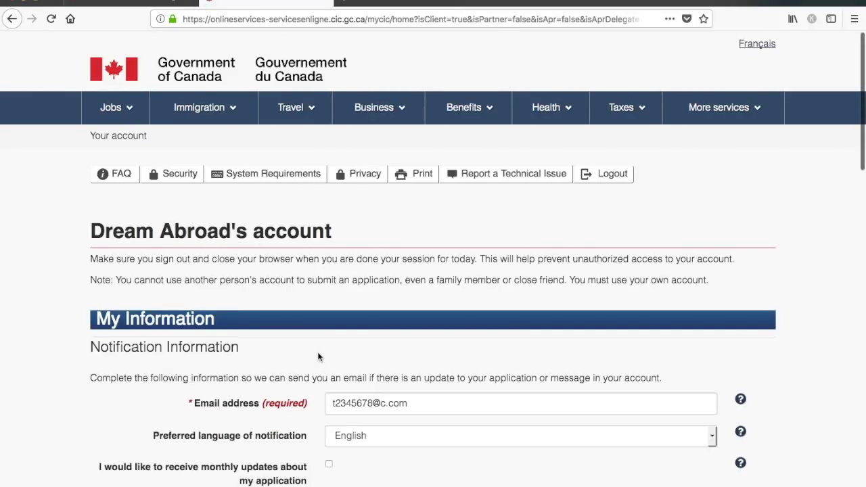
- Choose Express Entry under 'What would you like to do today?' and review the Personal checklist page
scroll(319, 356, down, 4)
scroll(294, 359, down, 6)
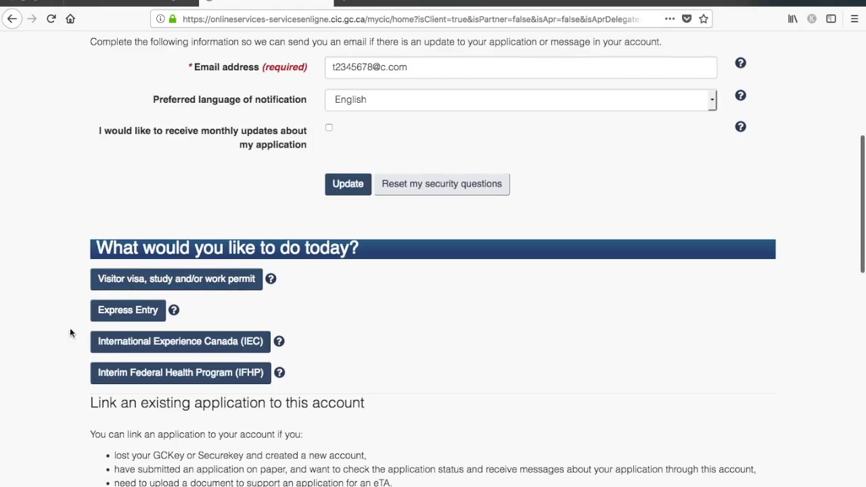
click(106, 313)
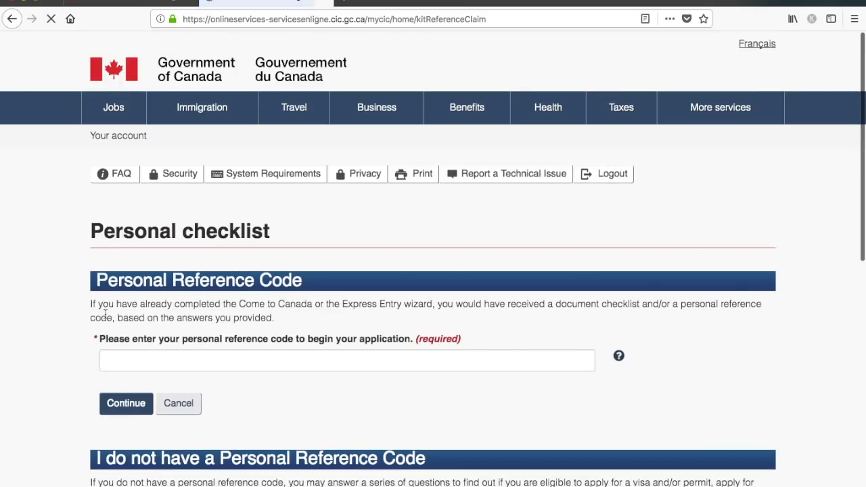
scroll(347, 323, down, 5)
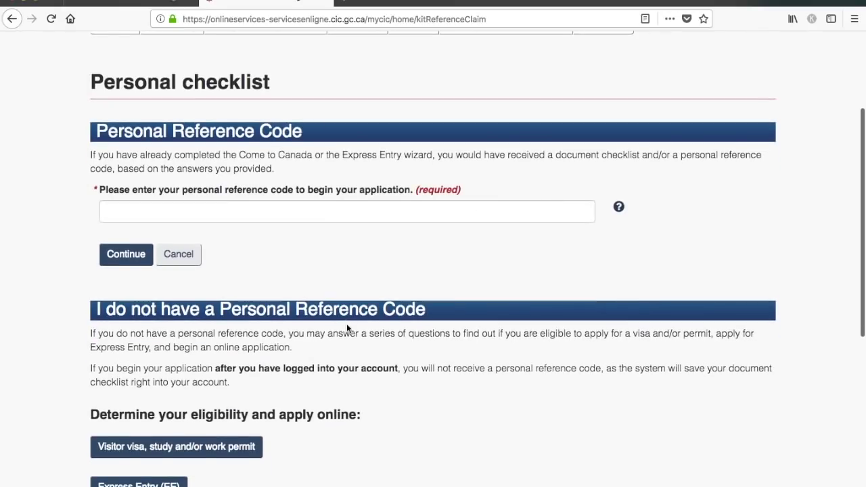
scroll(347, 323, down, 2)
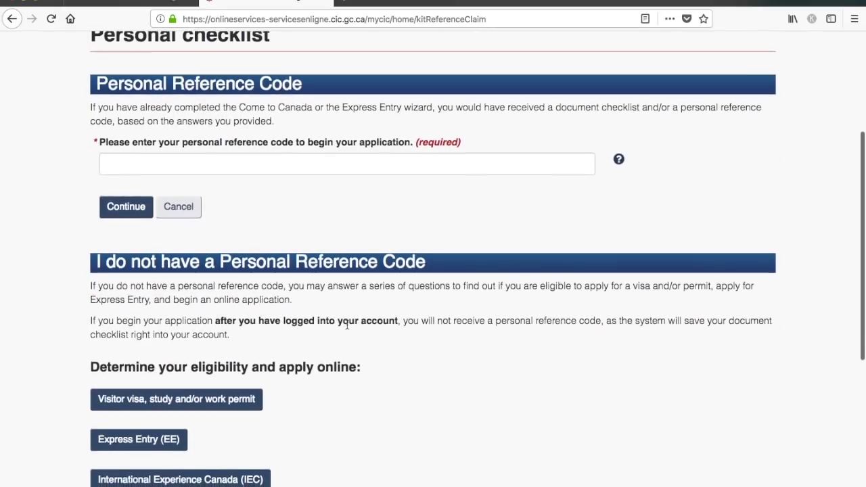
scroll(346, 324, down, 3)
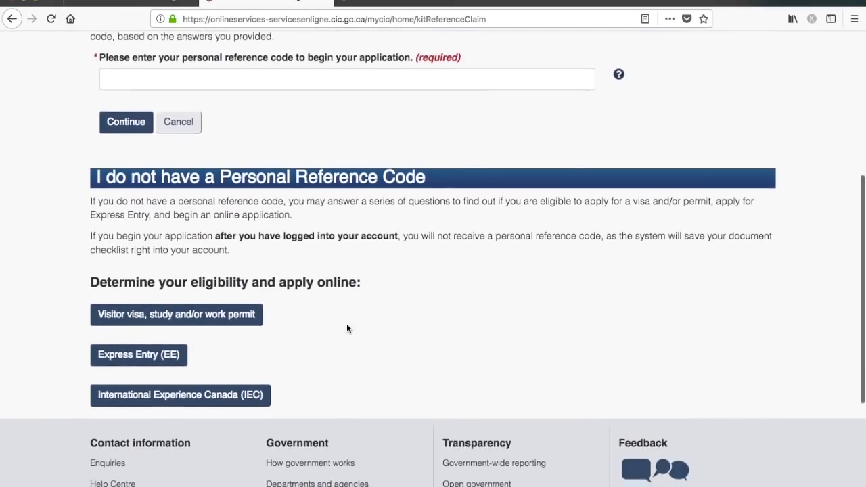
scroll(346, 329, down, 1)
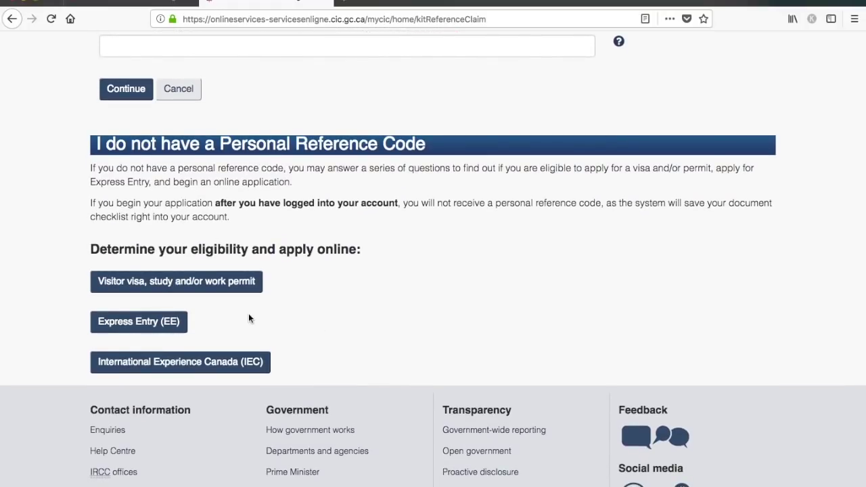
- Start the Express Entry (EE) questionnaire without a reference code, selecting Ontario as the province
click(160, 327)
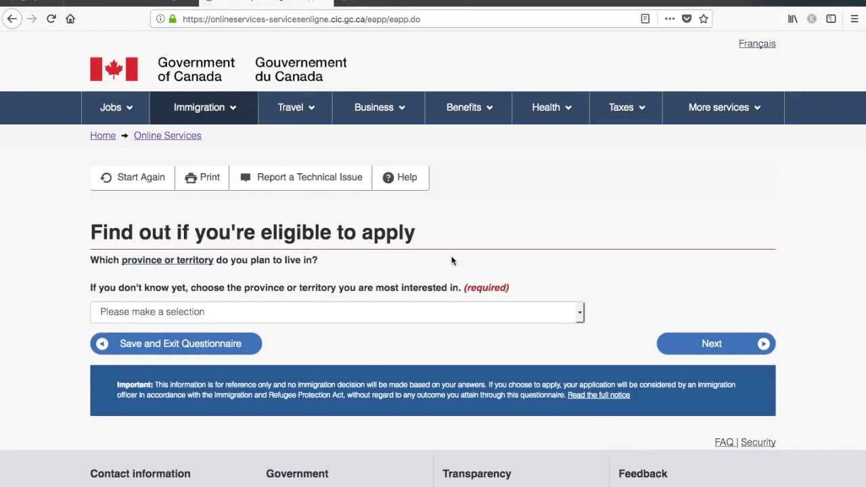
scroll(566, 277, down, 2)
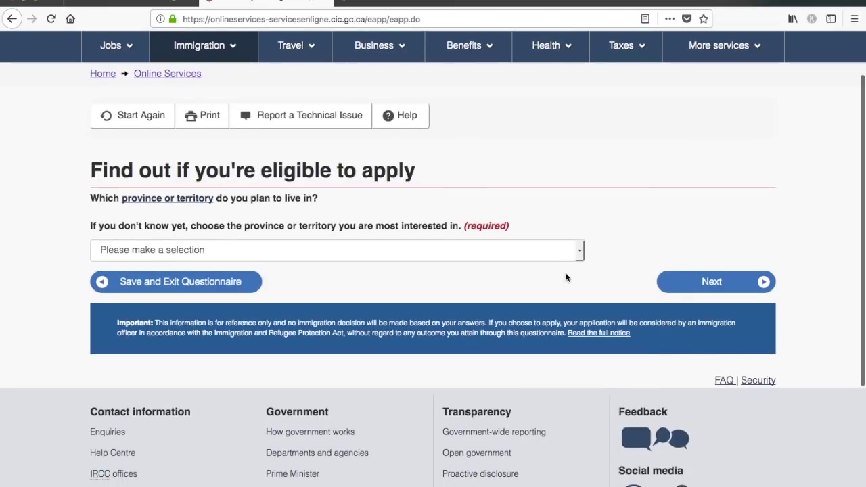
click(482, 247)
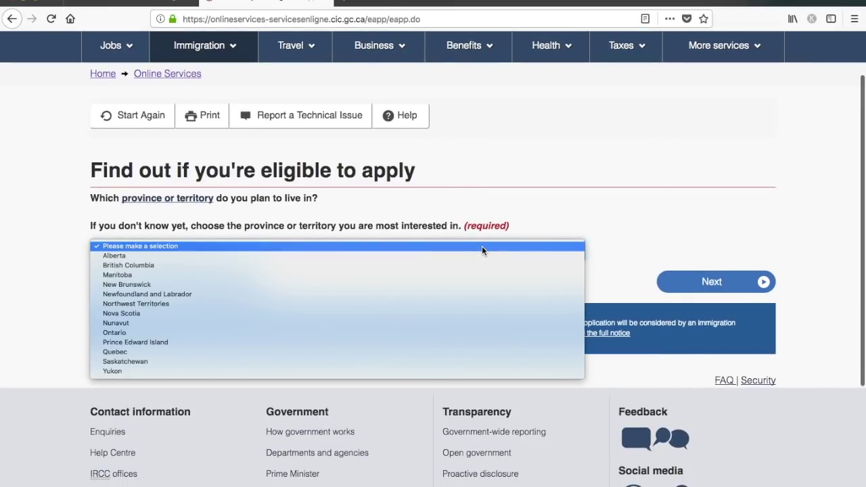
click(387, 333)
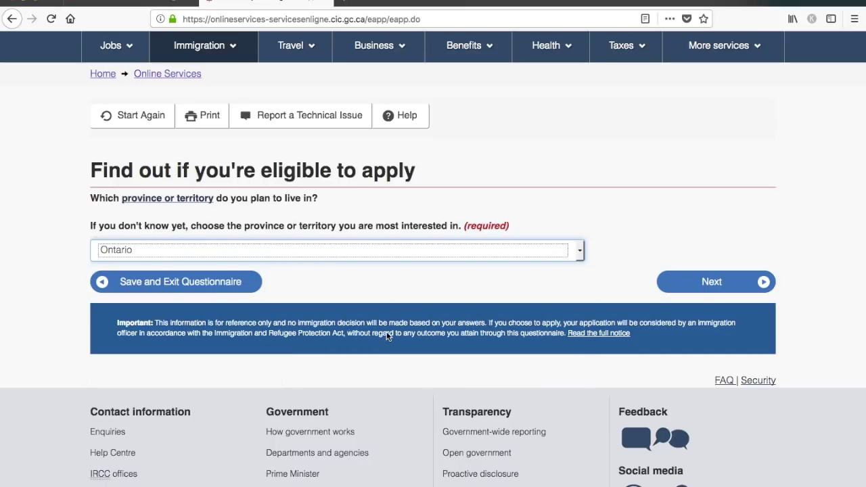
click(725, 284)
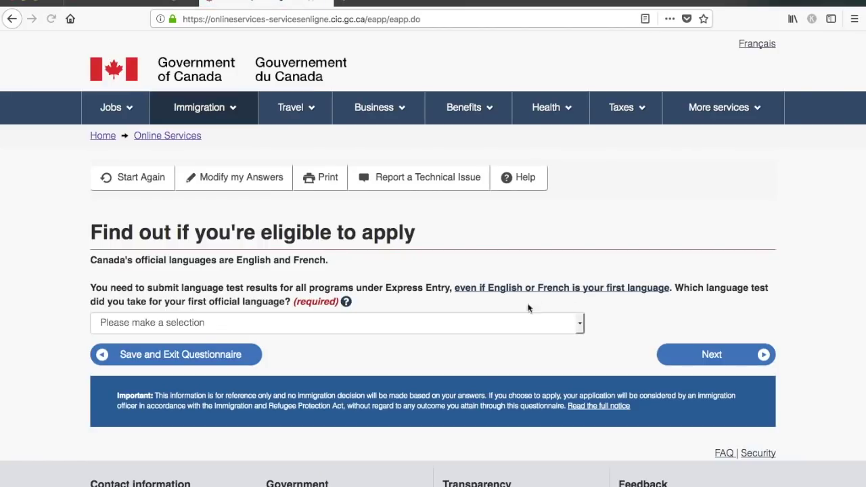
- Answer IELTS as the official-language test taken
scroll(482, 307, down, 2)
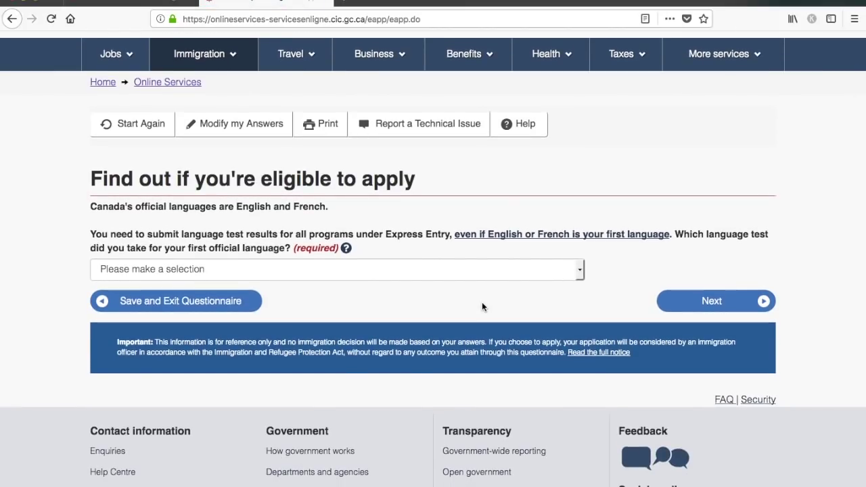
click(482, 271)
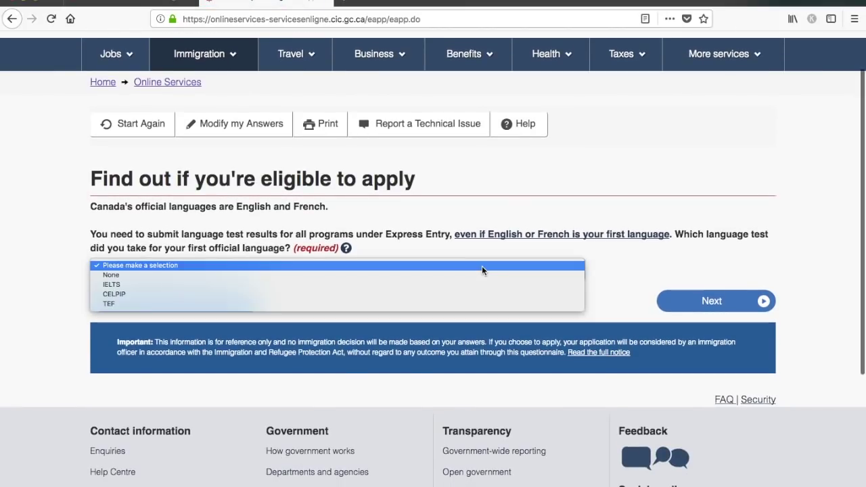
click(449, 285)
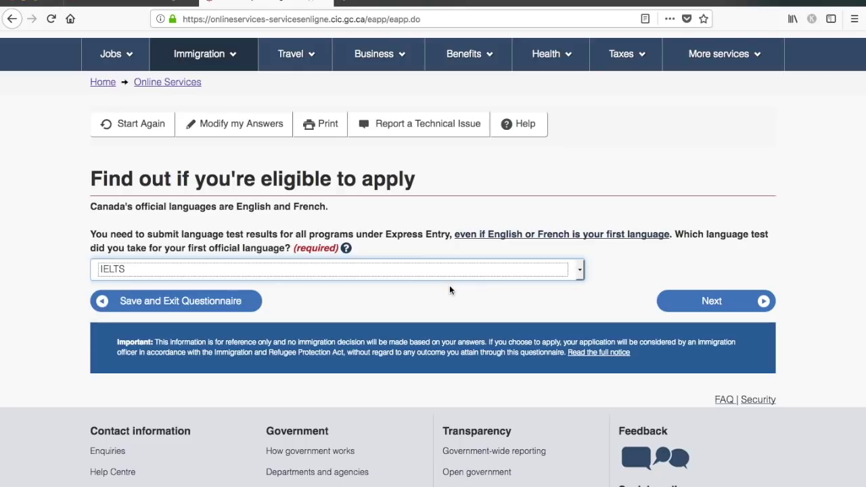
click(713, 301)
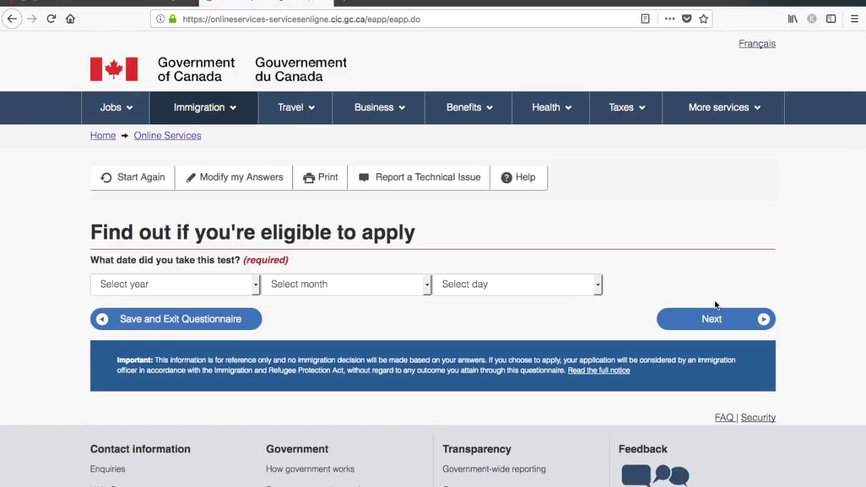
- Set the IELTS test date to 2017, January, 01
click(256, 286)
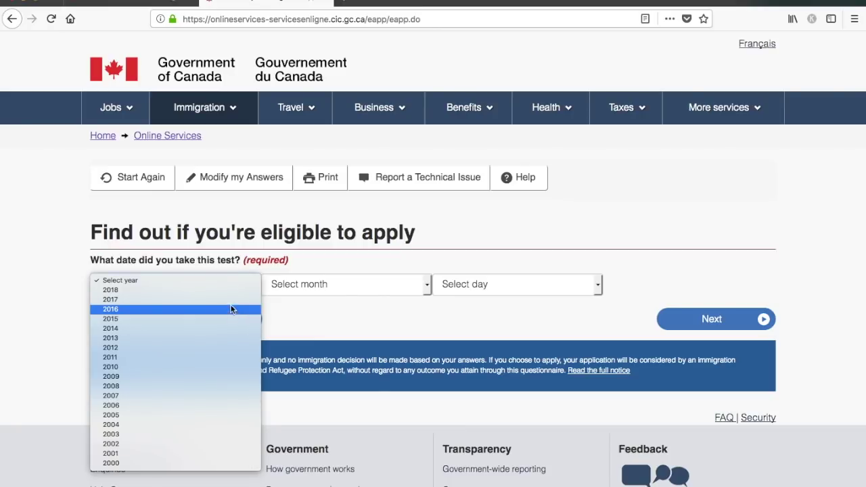
click(232, 298)
click(321, 291)
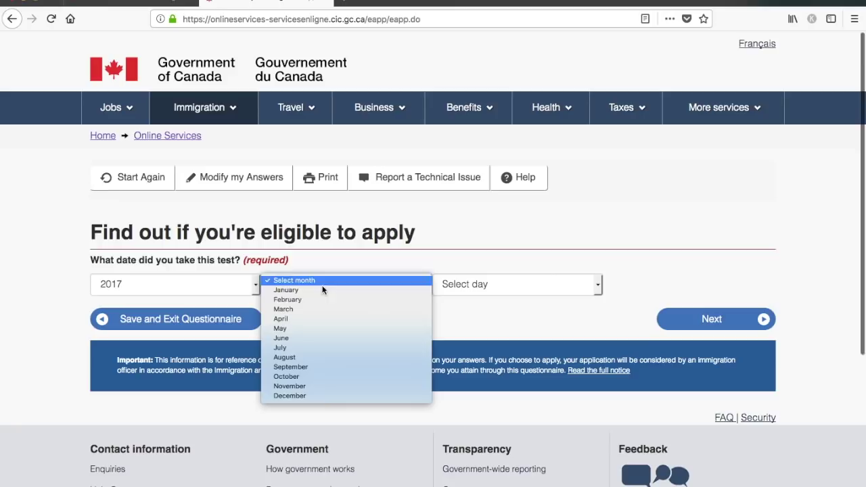
key(Escape)
click(503, 284)
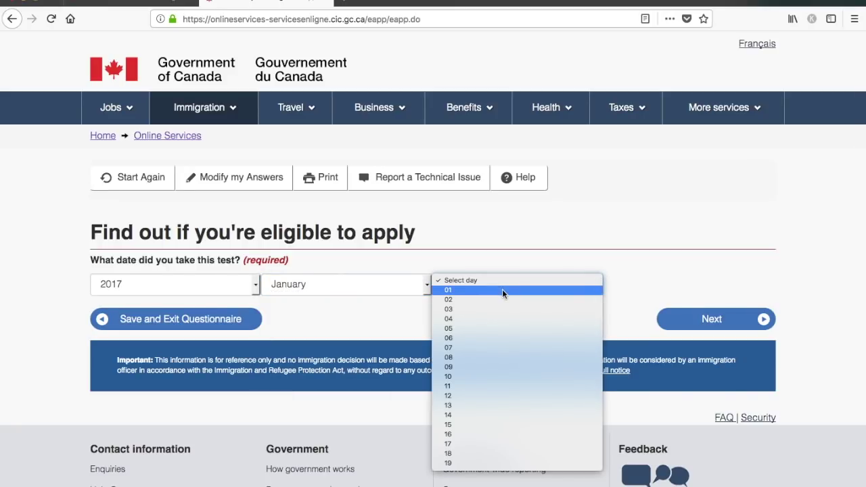
click(502, 290)
click(701, 324)
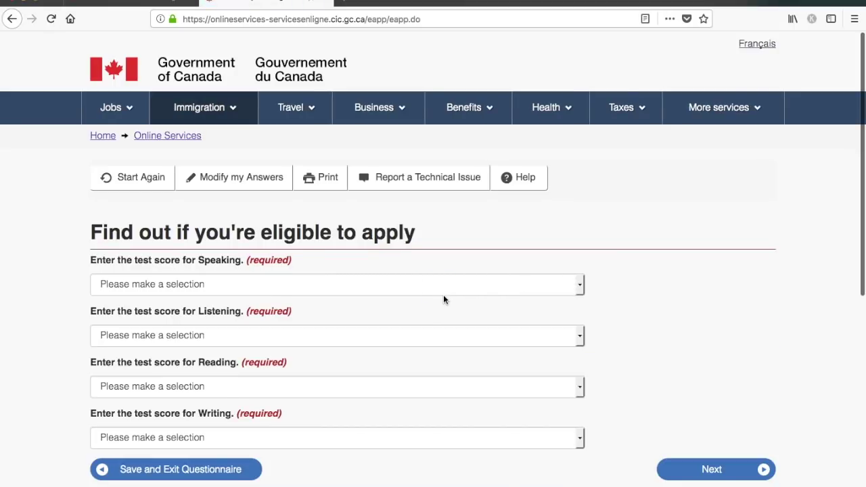
- Set Speaking, Listening, Reading and Writing scores all to 7
scroll(443, 296, down, 2)
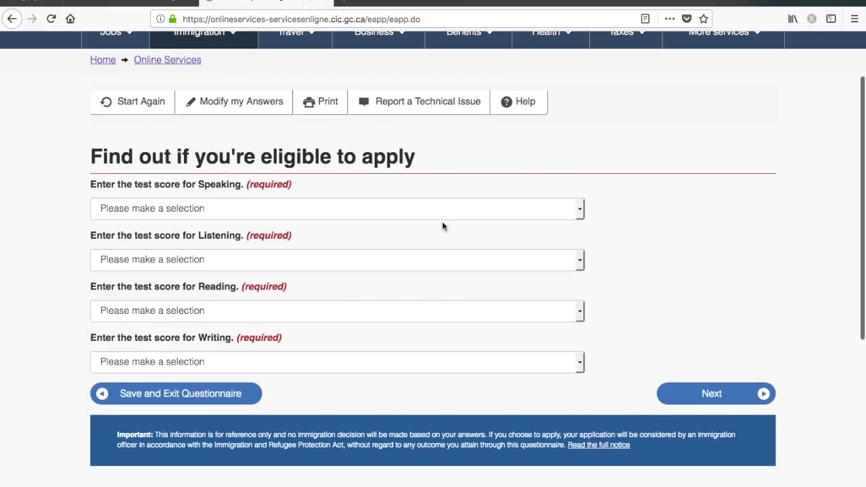
click(440, 211)
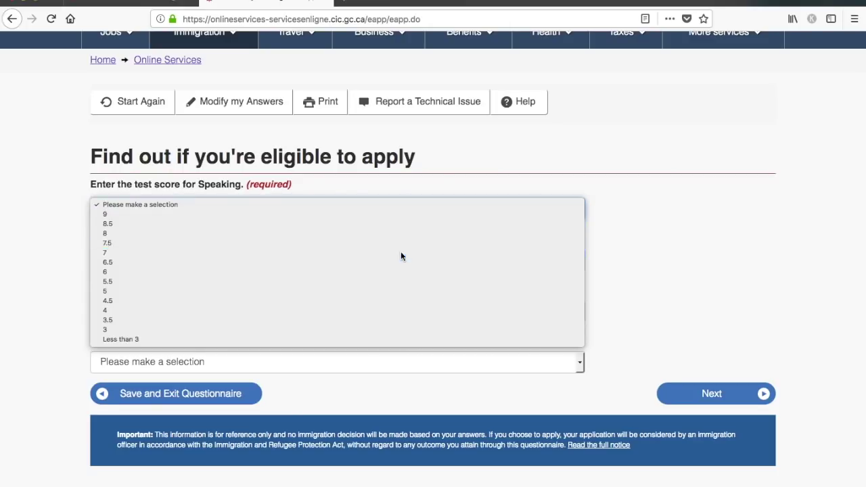
click(400, 254)
click(389, 258)
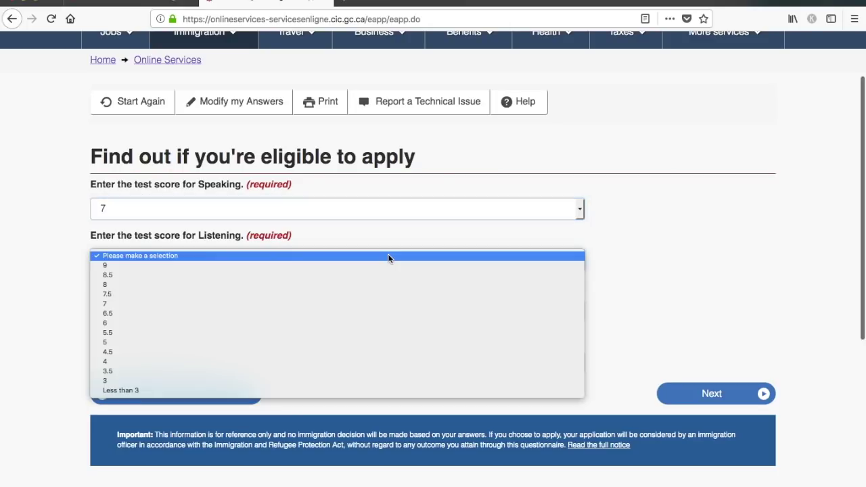
click(333, 303)
click(348, 306)
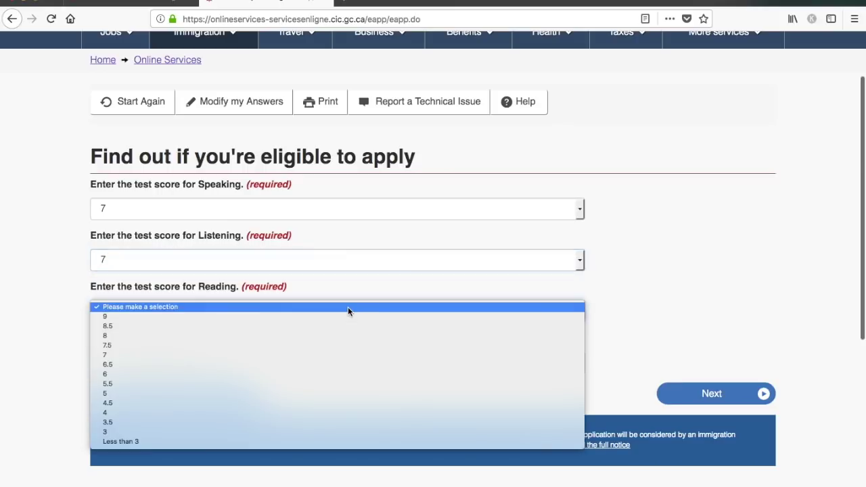
click(305, 351)
click(300, 366)
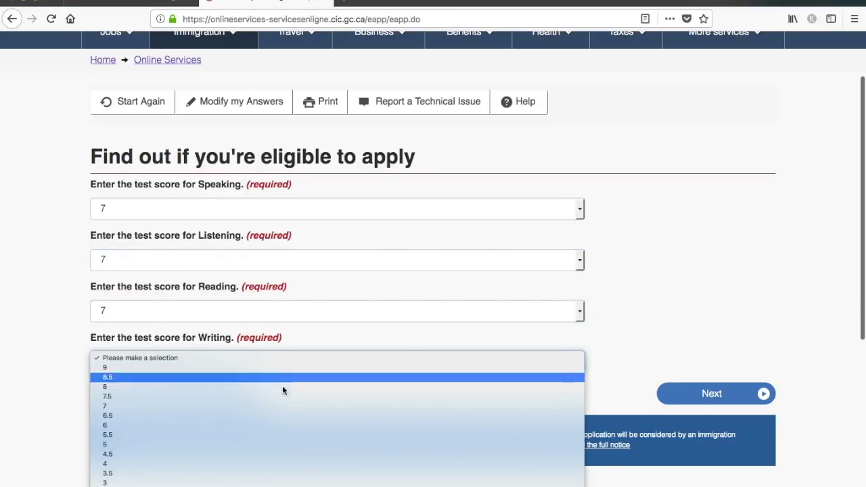
click(267, 408)
click(699, 395)
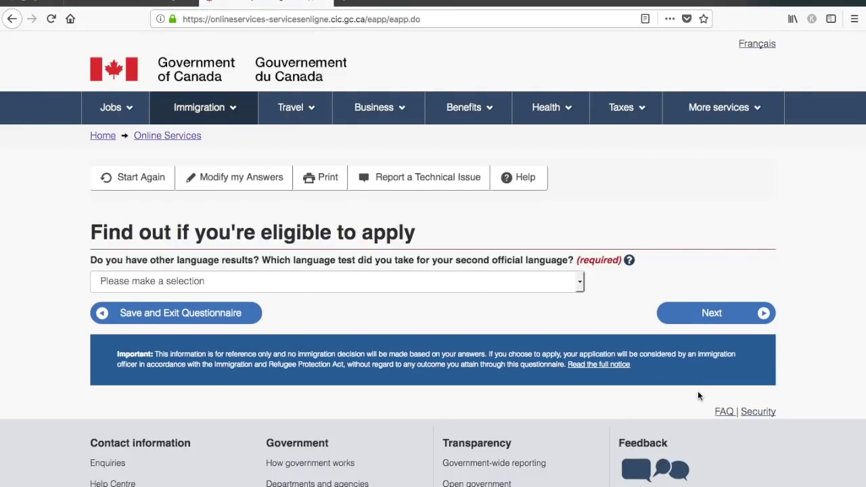
- Answer None for a second-language test
scroll(699, 396, down, 2)
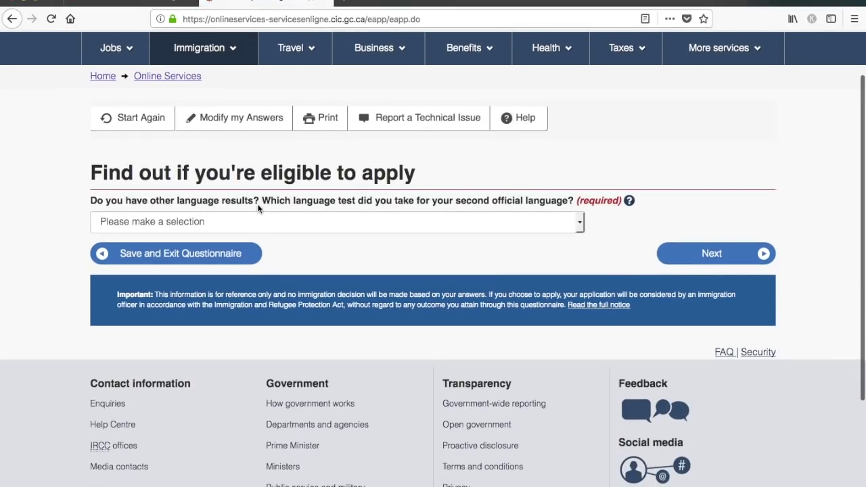
click(304, 227)
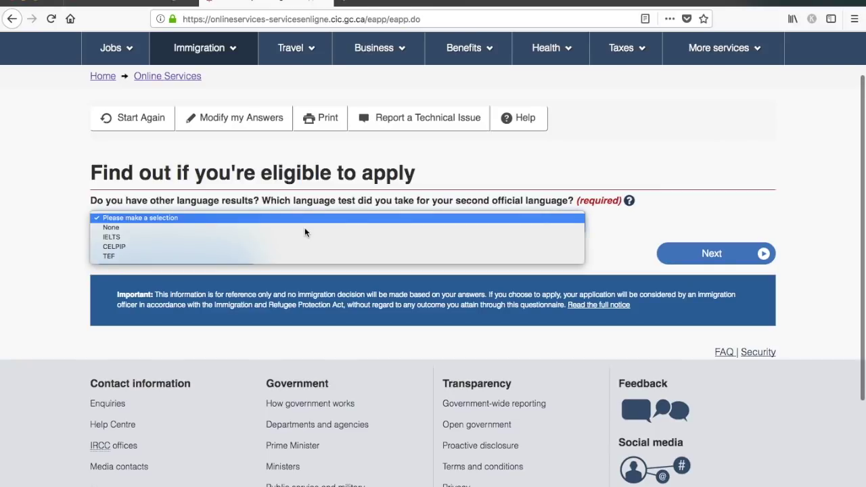
click(301, 228)
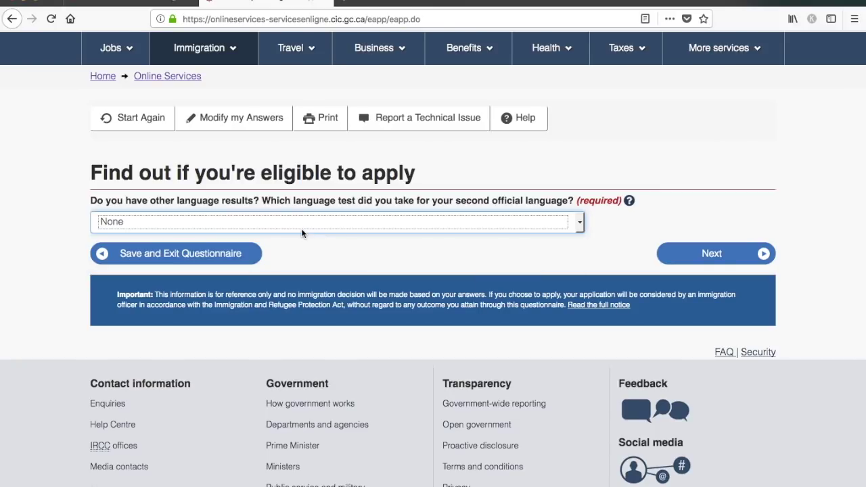
click(736, 255)
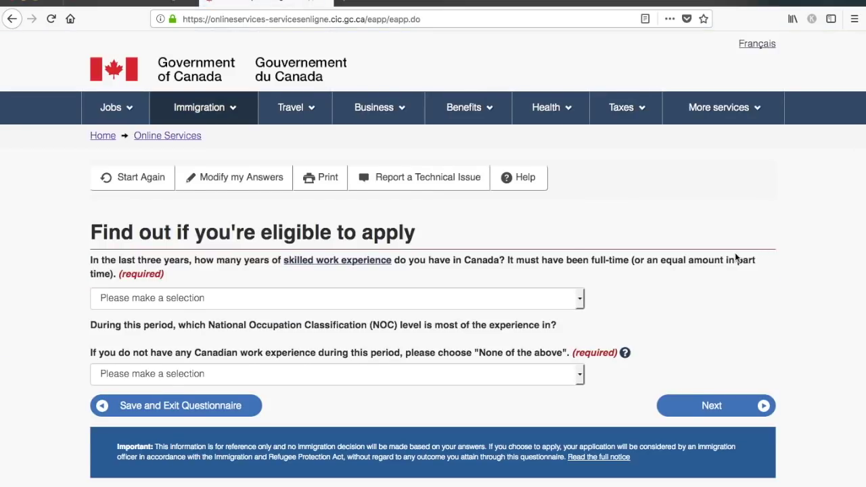
- Answer None for Canadian skilled work experience and None of the above for NOC level
scroll(736, 257, down, 2)
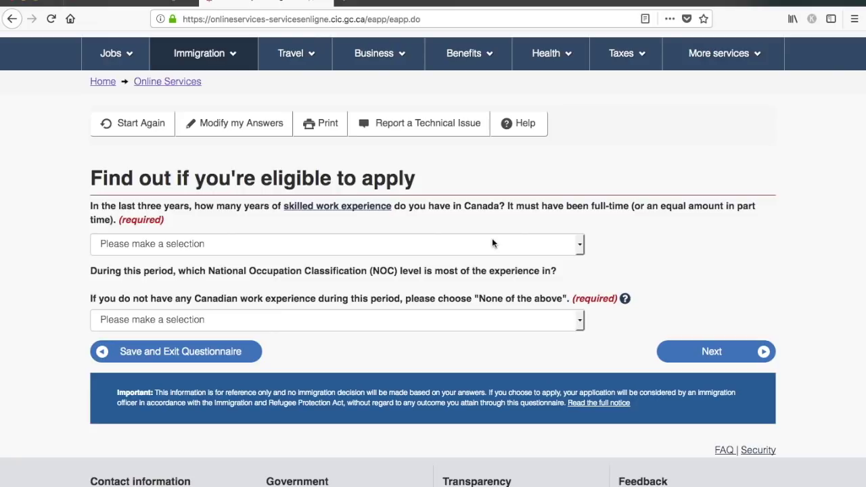
click(492, 242)
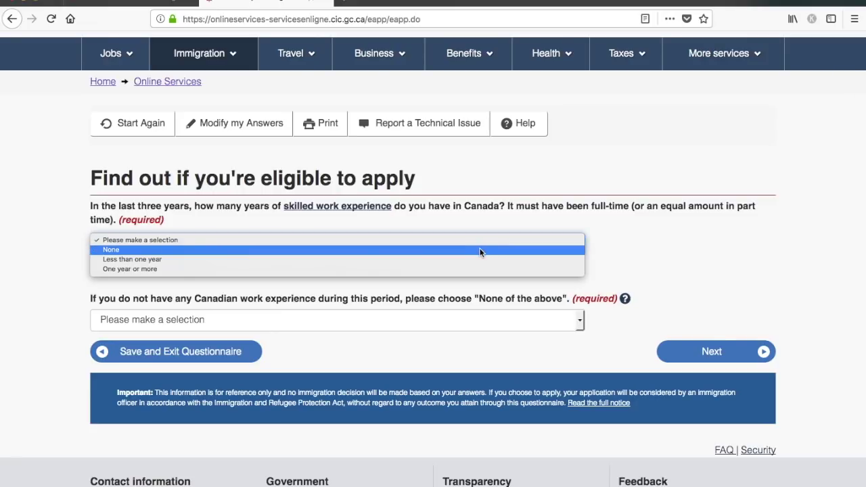
click(477, 251)
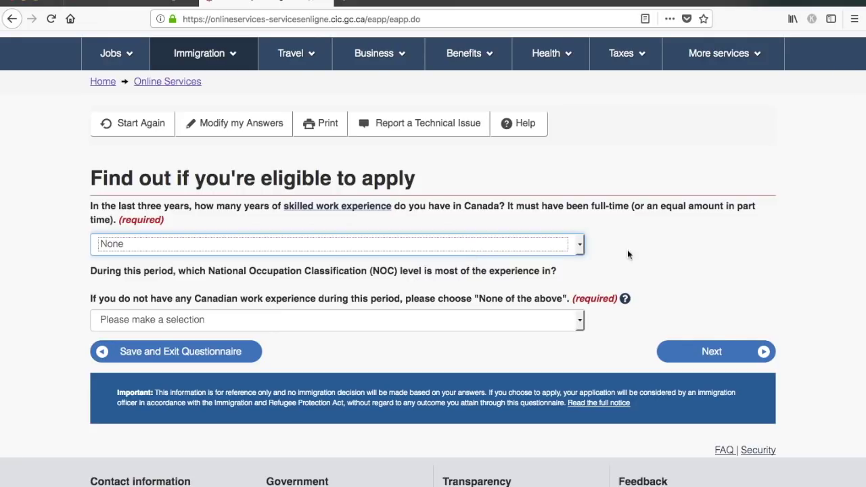
scroll(707, 266, down, 2)
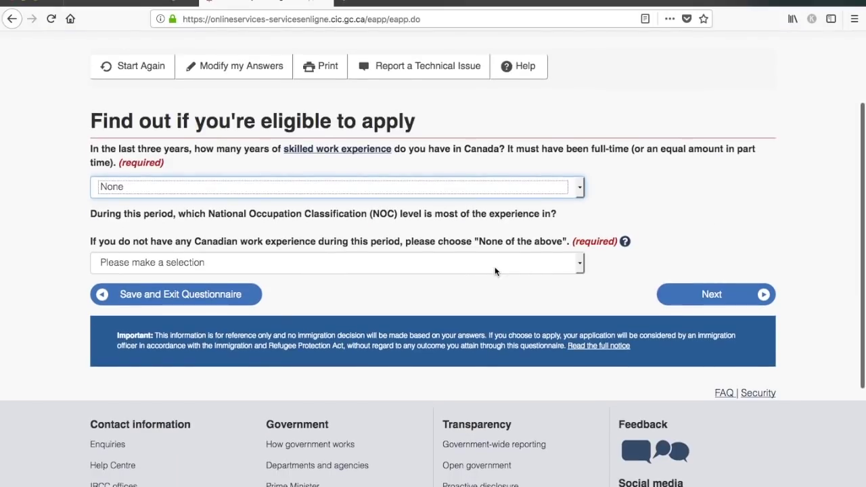
click(494, 271)
click(451, 300)
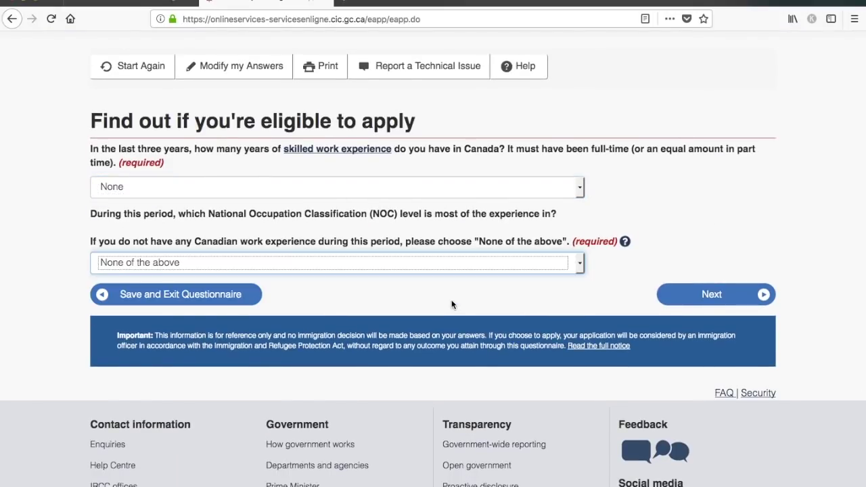
click(723, 303)
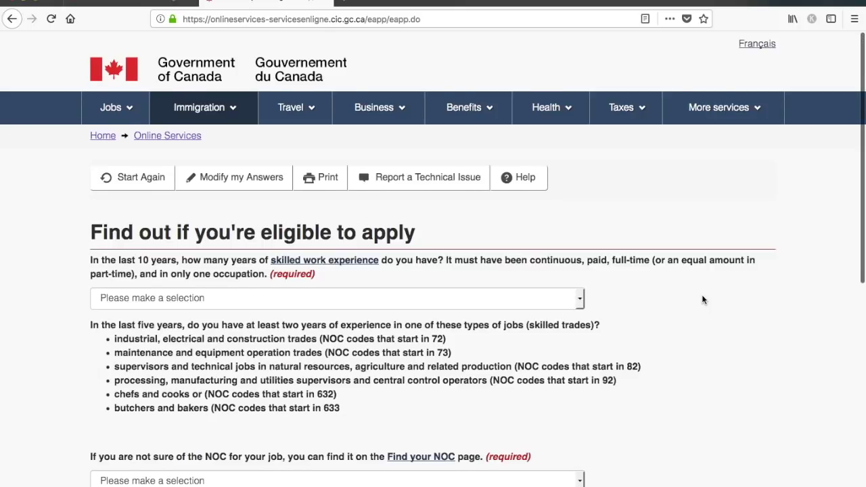
- Answer Four to Five years of skilled work and Two or more years in a trade
scroll(701, 299, down, 3)
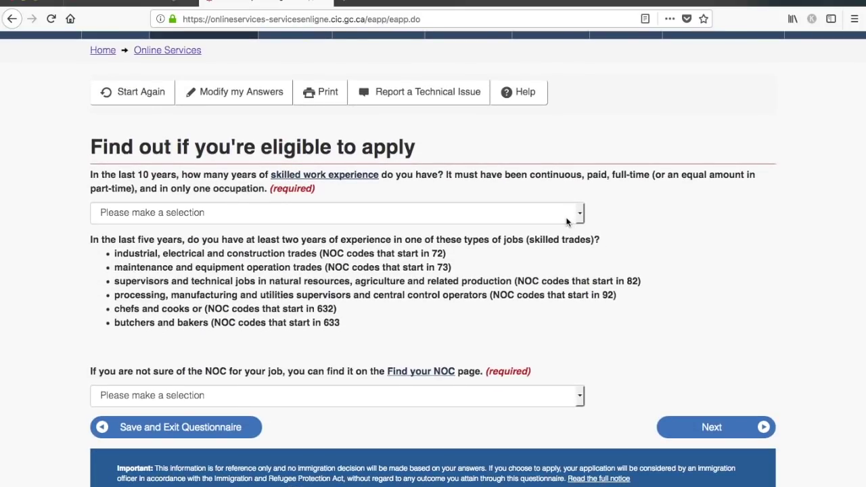
click(567, 213)
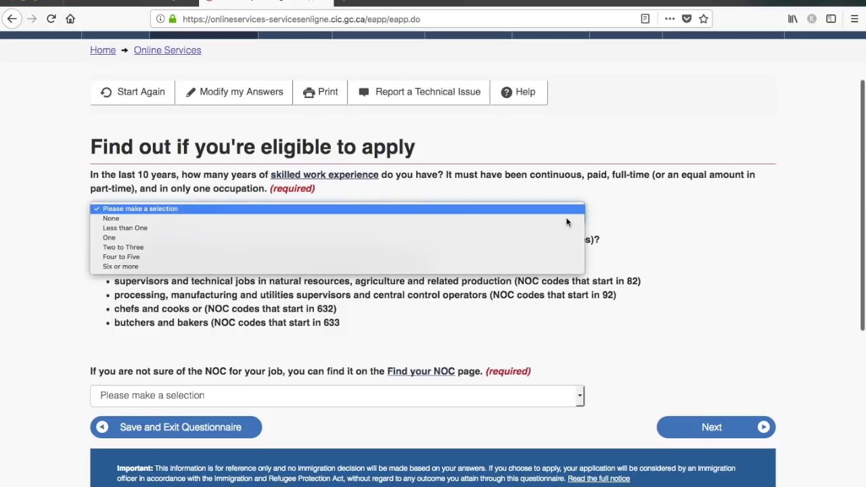
click(530, 257)
scroll(660, 304, down, 3)
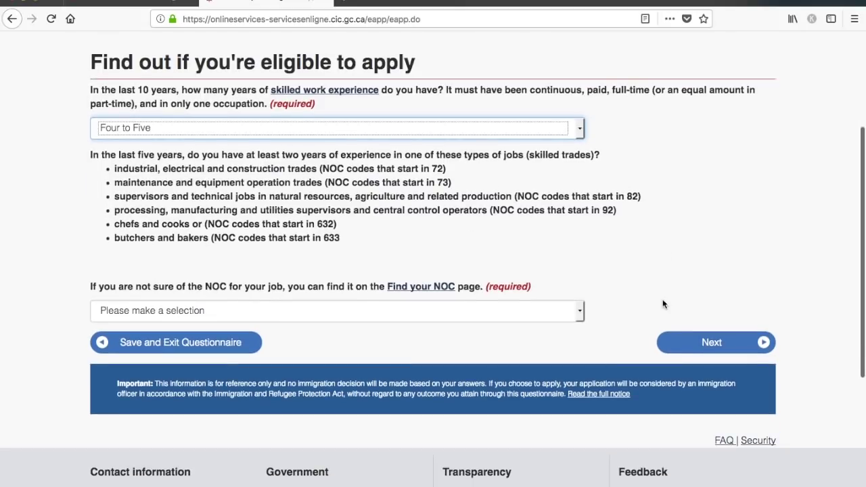
click(458, 311)
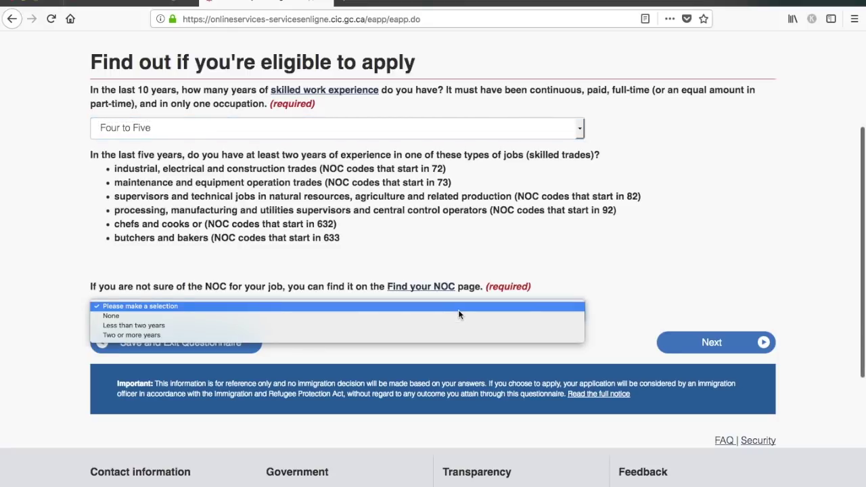
click(439, 337)
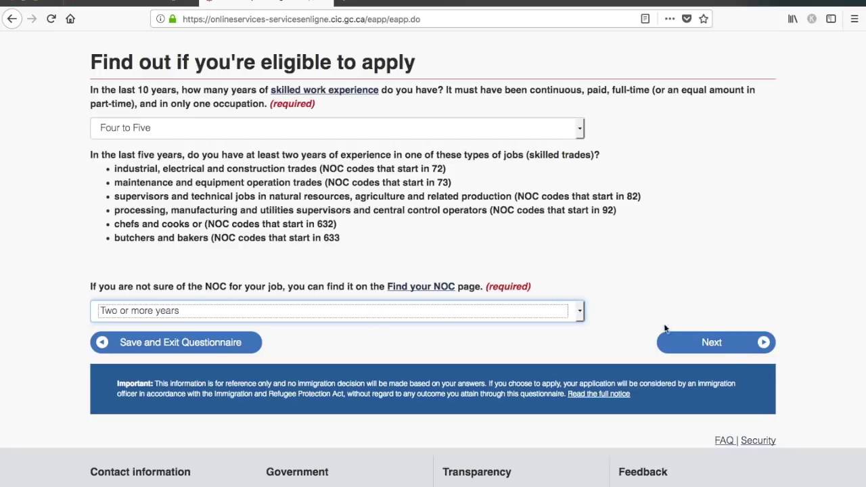
click(731, 352)
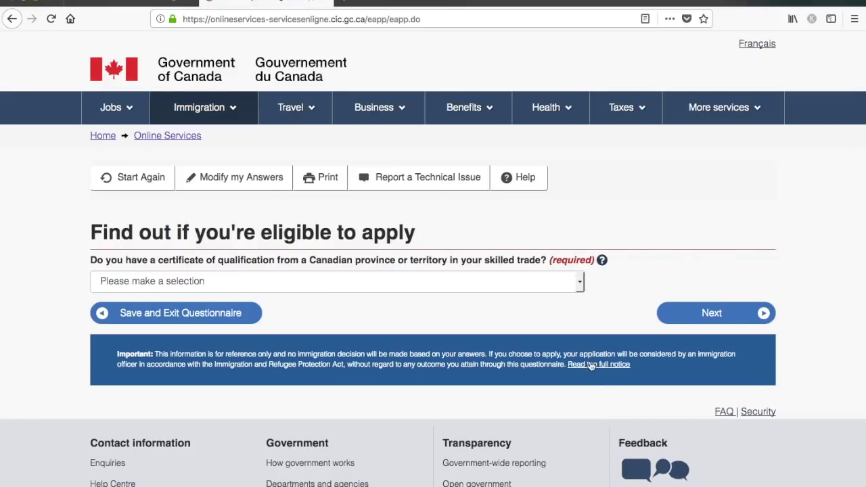
- Answer No to the Canadian trade certificate of qualification question and go to the next page
scroll(549, 349, down, 1)
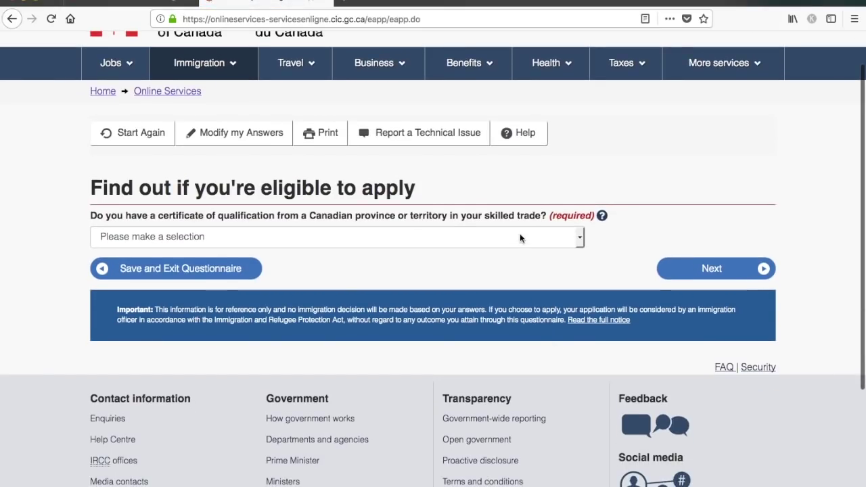
click(518, 235)
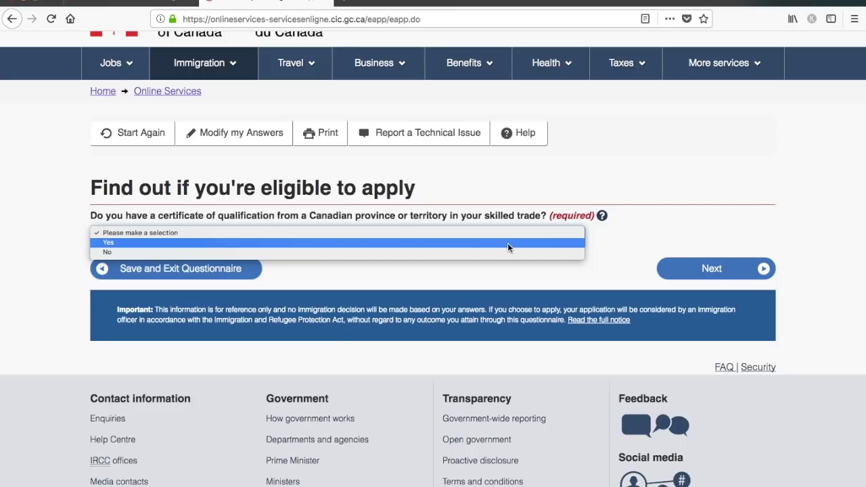
click(503, 251)
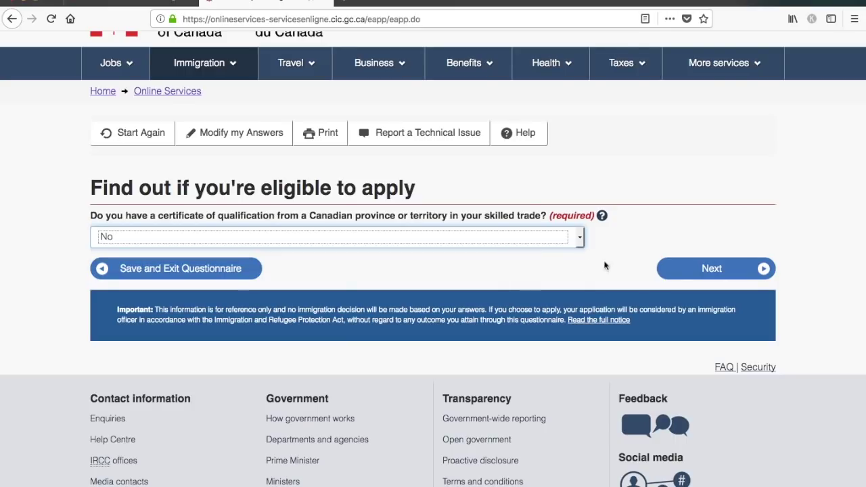
click(701, 270)
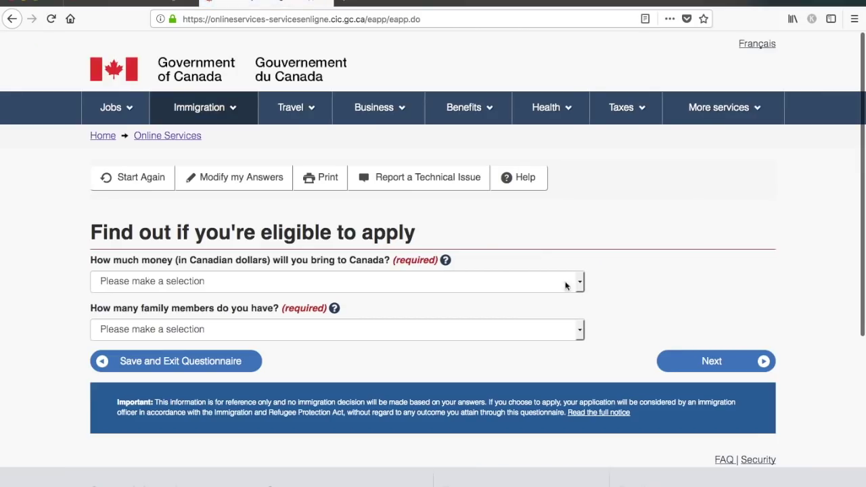
scroll(634, 240, down, 1)
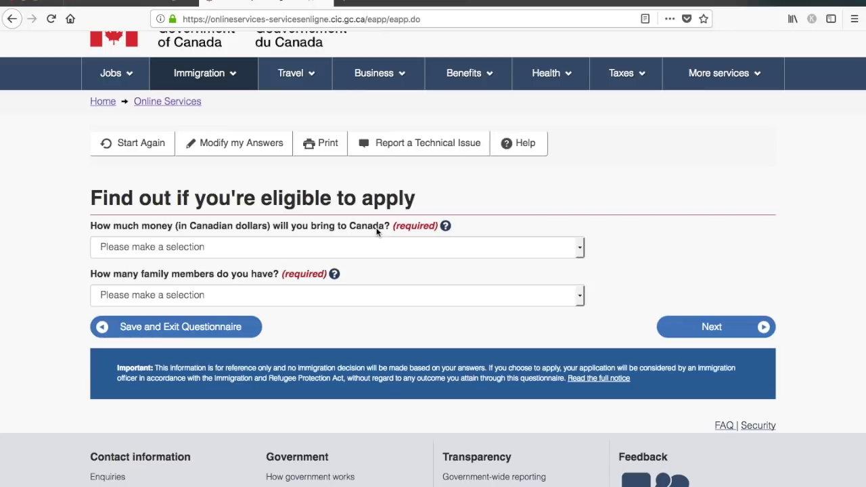
scroll(377, 230, up, 1)
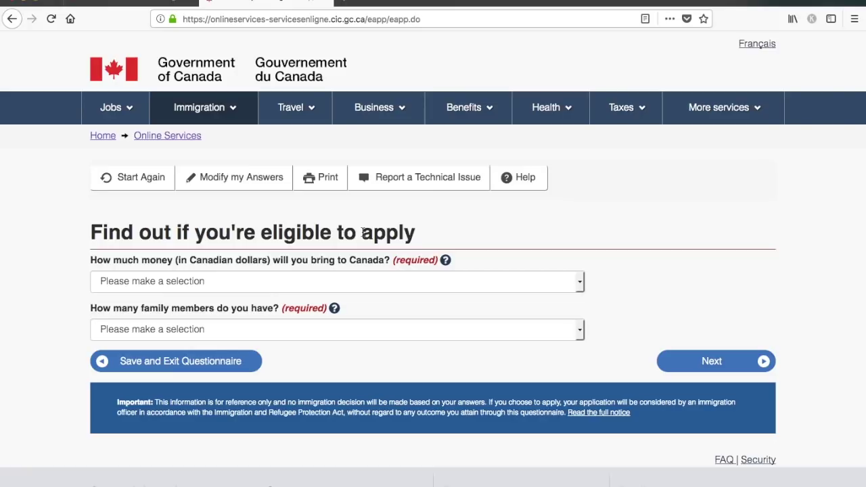
click(135, 7)
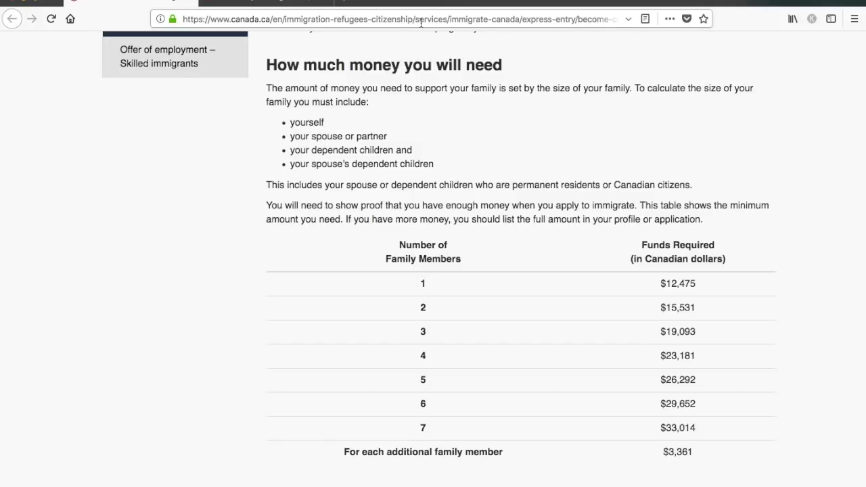
click(253, 2)
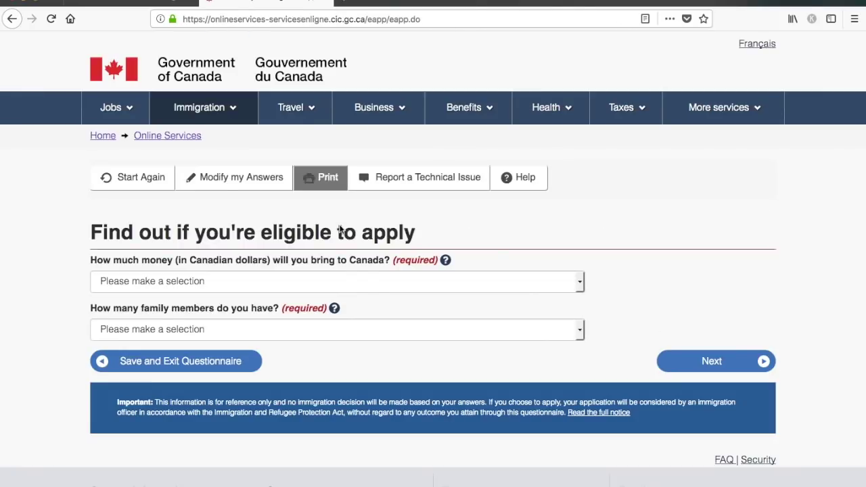
- Set settlement funds to 12,475 - 15,330 and family members to 1
click(381, 279)
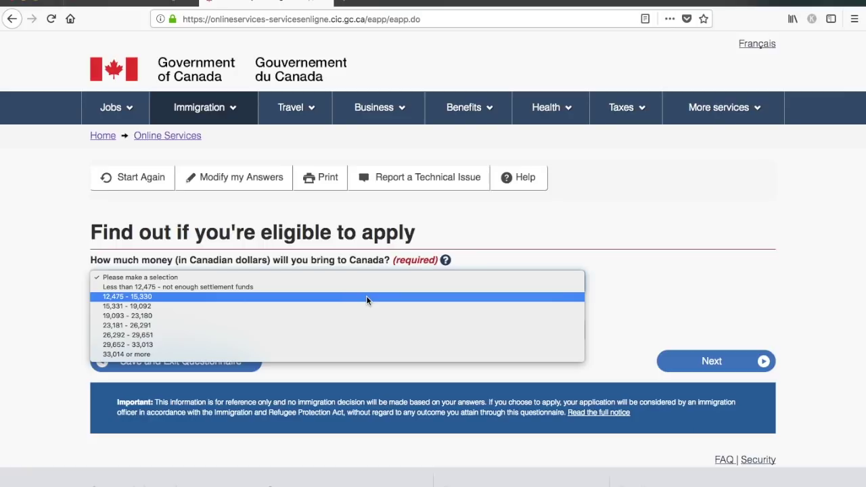
click(367, 300)
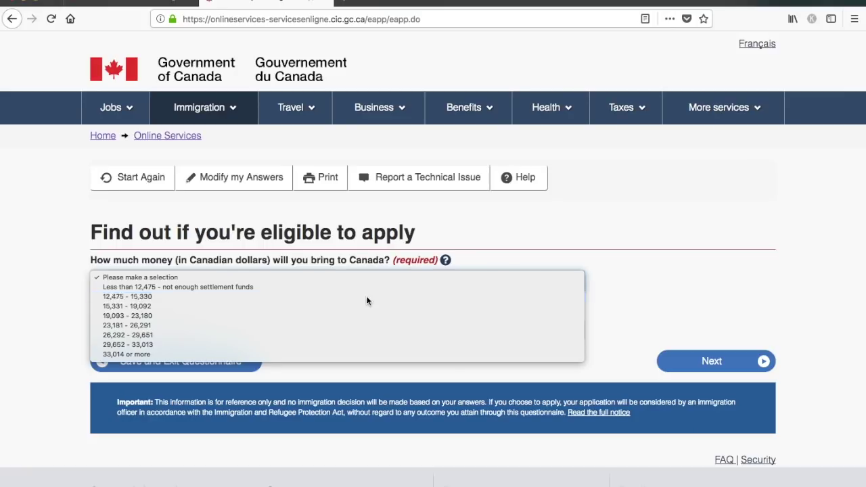
click(393, 333)
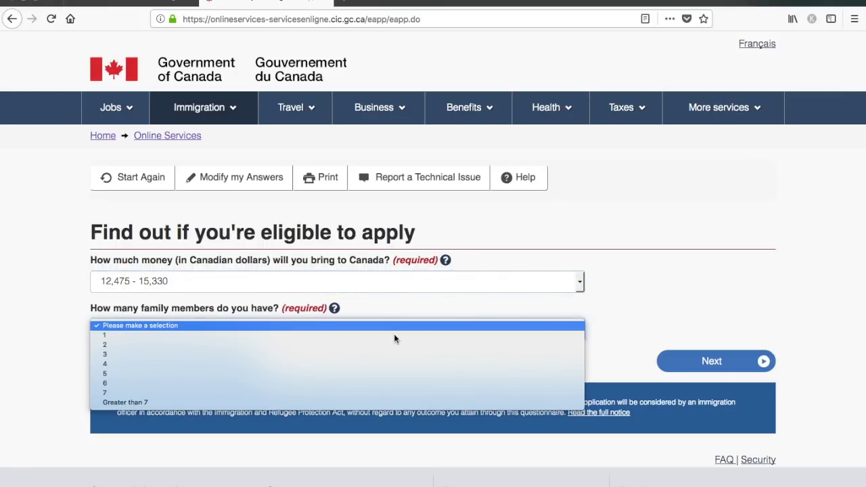
click(393, 342)
click(742, 365)
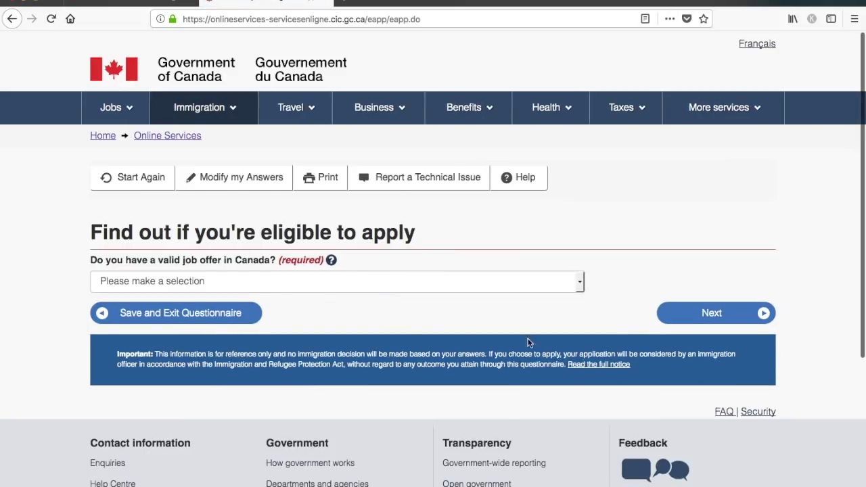
- Answer No to having a job offer in Canada
click(452, 284)
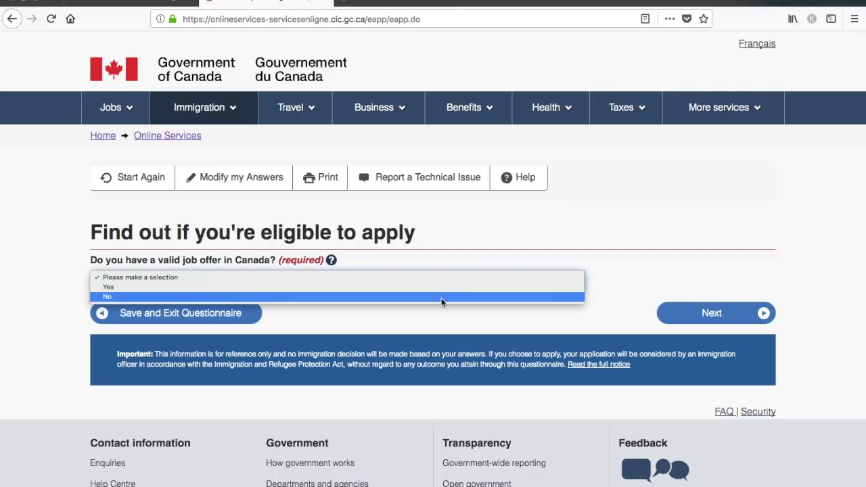
click(441, 297)
click(717, 316)
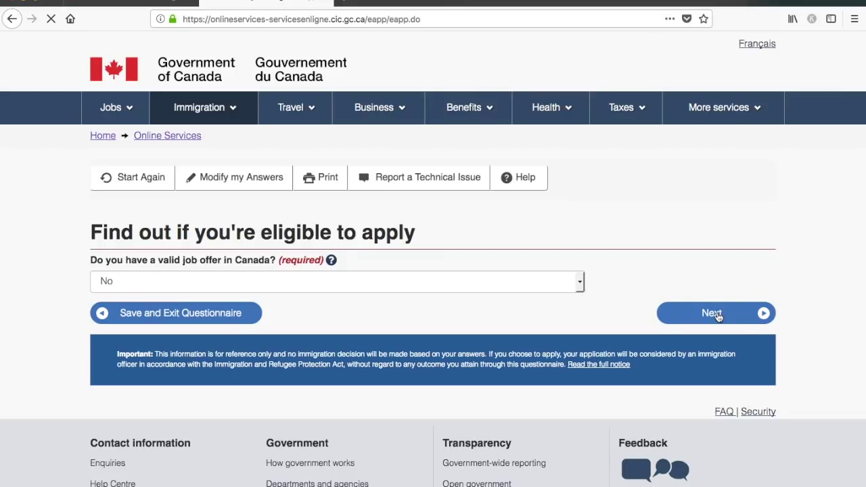
scroll(718, 315, down, 2)
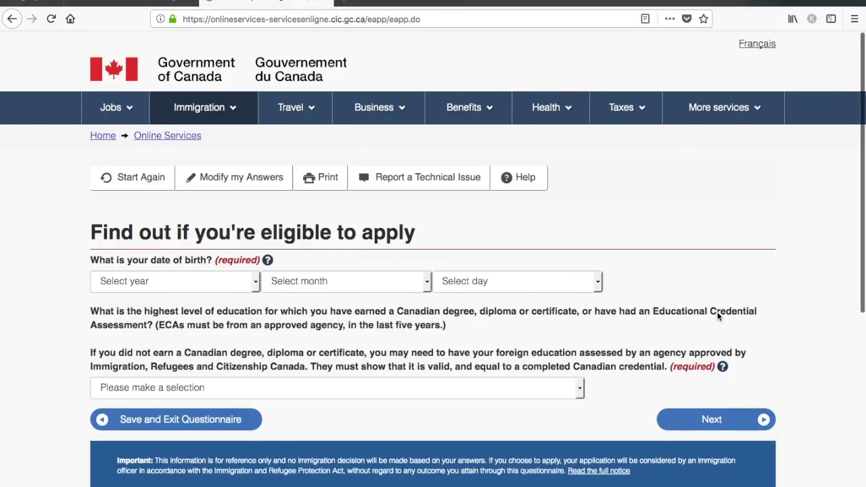
- Set the date of birth to January 01, 1990
click(229, 235)
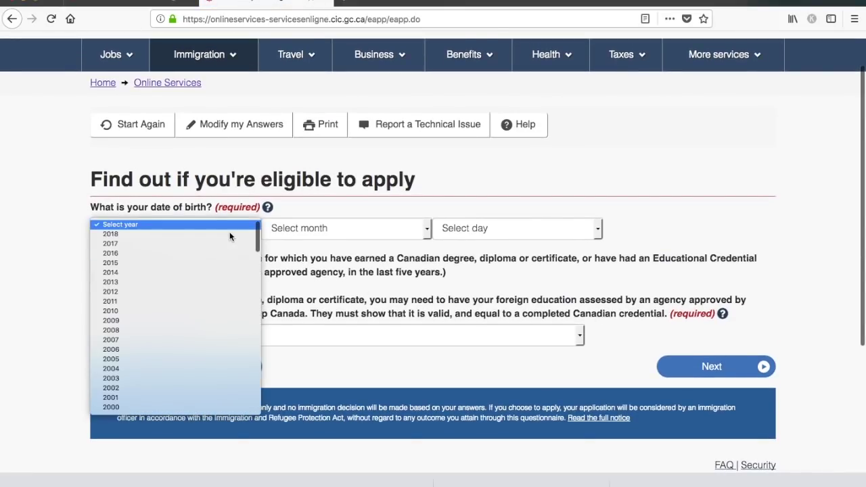
scroll(210, 400, down, 5)
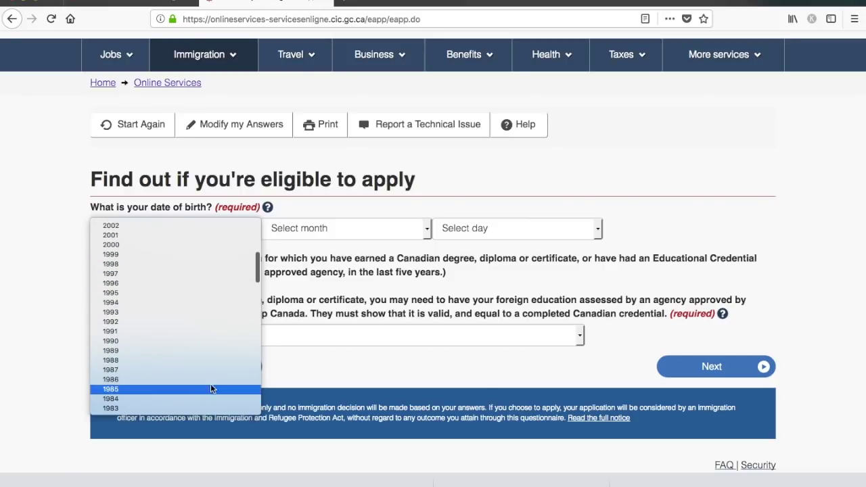
click(215, 341)
click(350, 231)
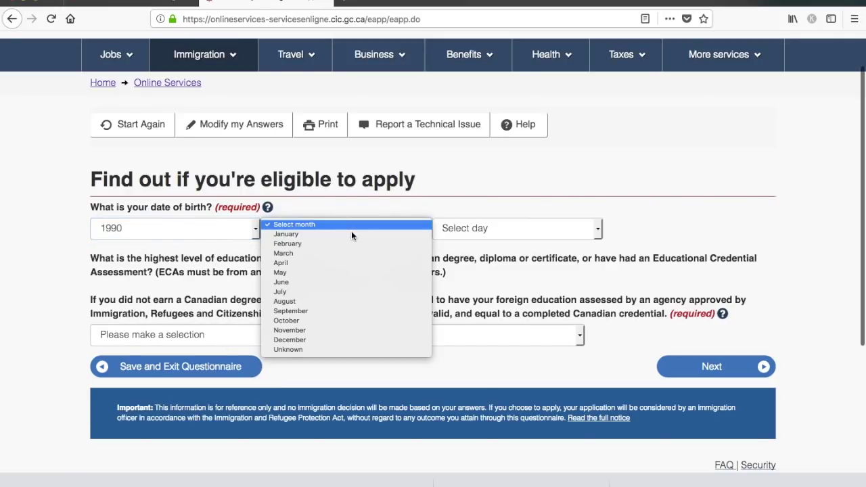
click(349, 234)
click(497, 225)
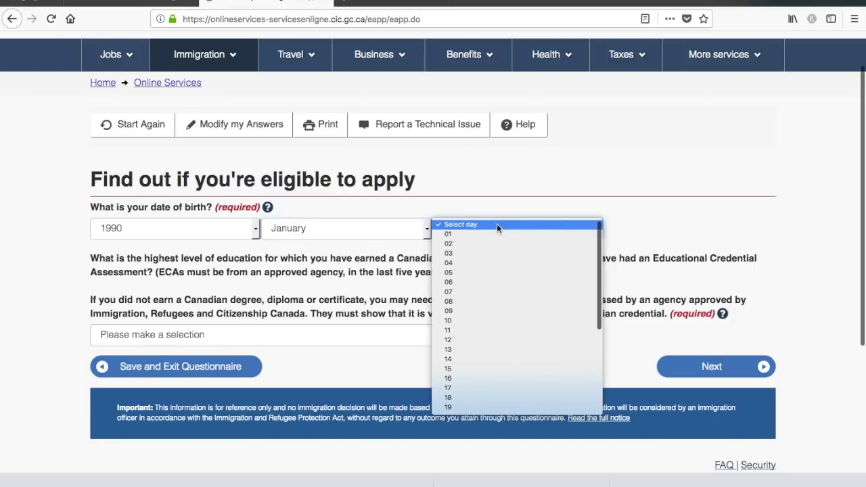
click(496, 232)
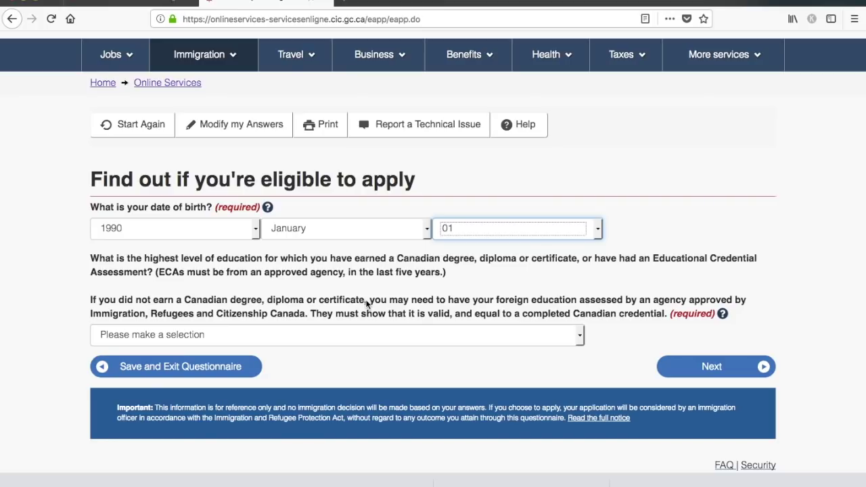
- Choose Bachelor's degree as the highest level of education and submit
click(416, 336)
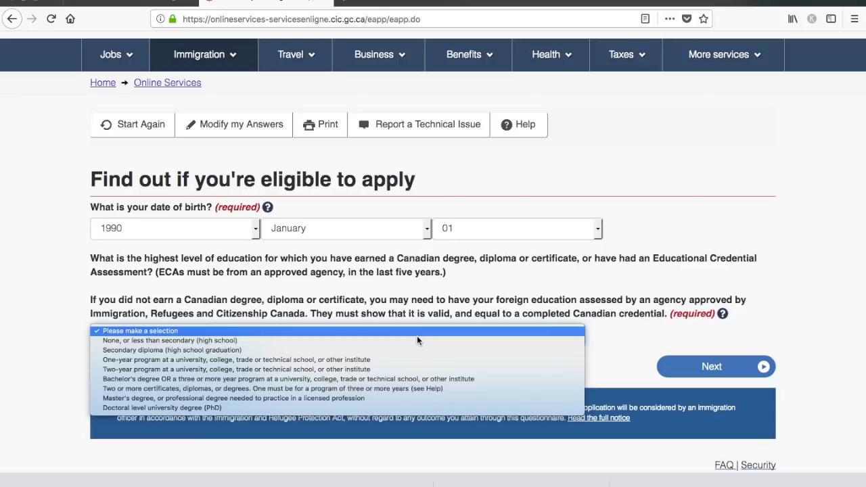
click(420, 378)
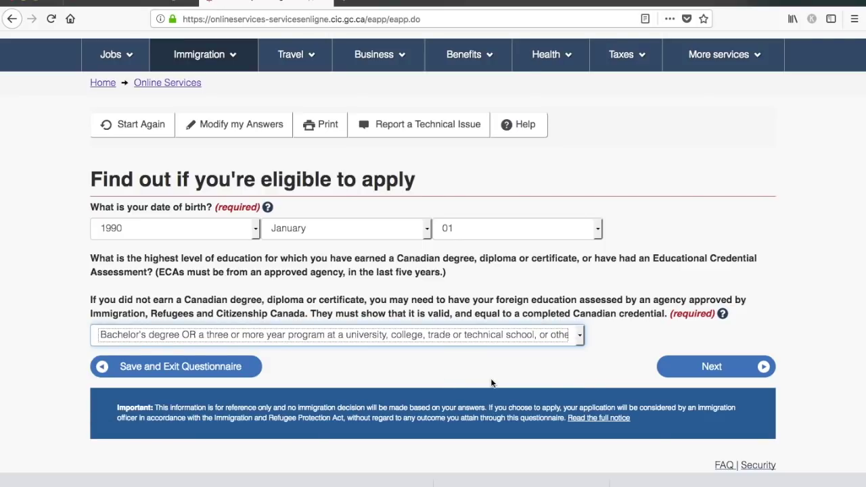
click(572, 341)
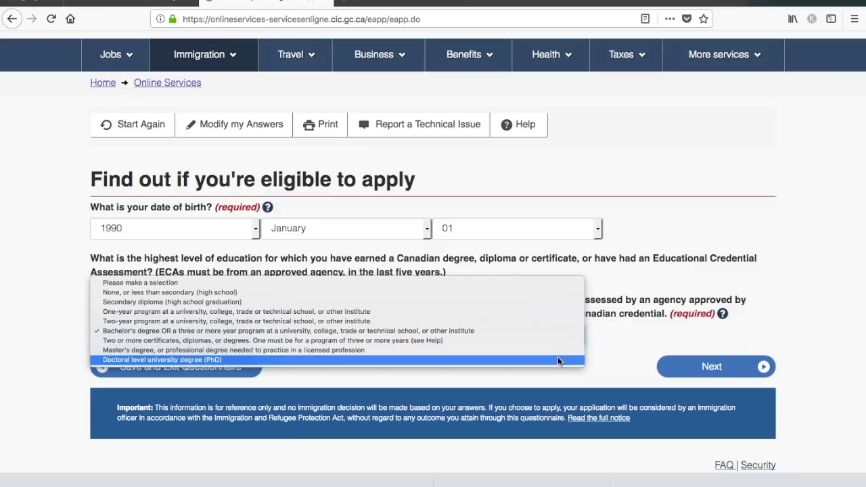
click(619, 359)
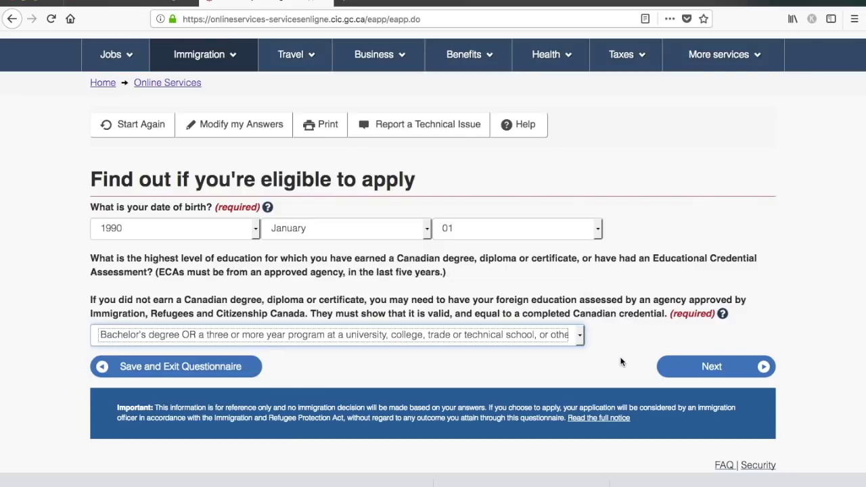
click(711, 368)
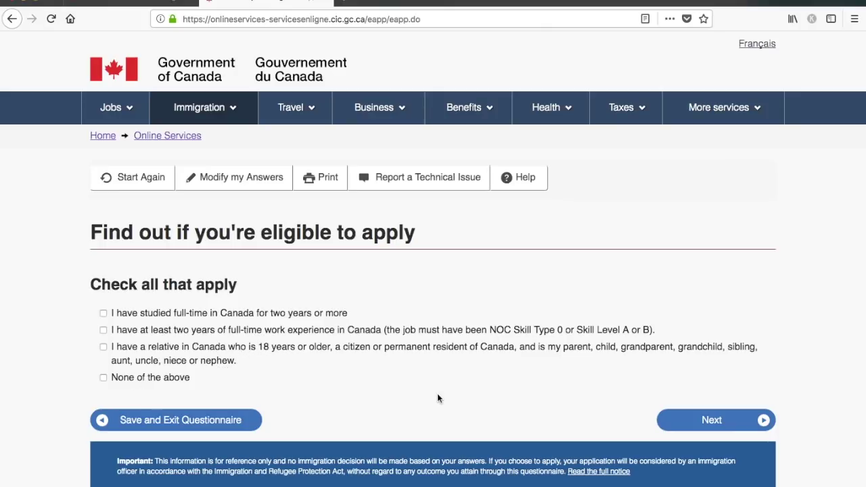
- Tick None of the above for Canadian study, work and relatives, then set marital status to Never Married/Single
click(103, 377)
click(748, 427)
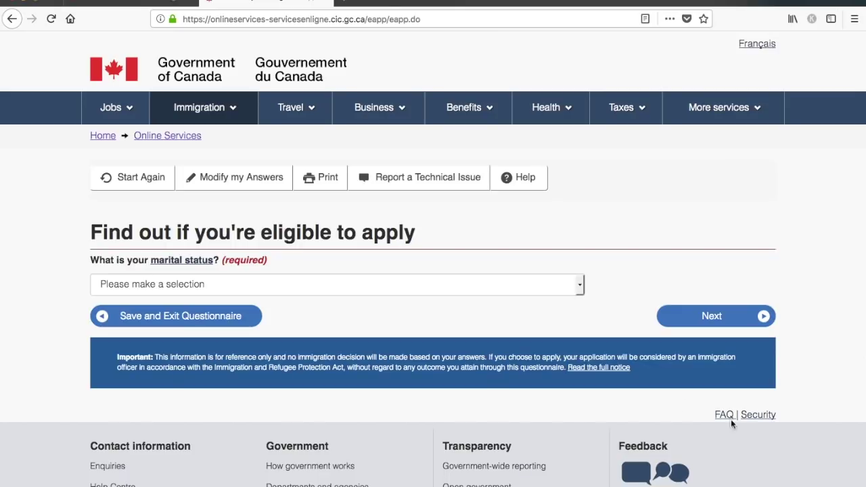
click(492, 287)
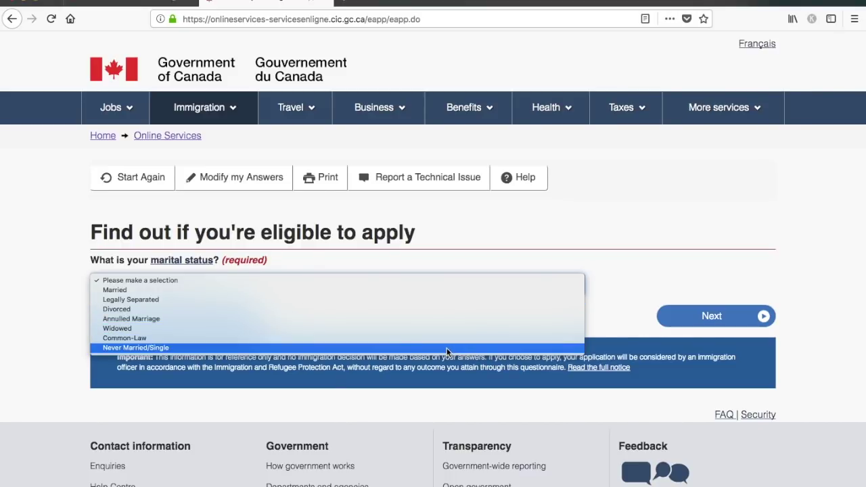
click(446, 348)
click(590, 314)
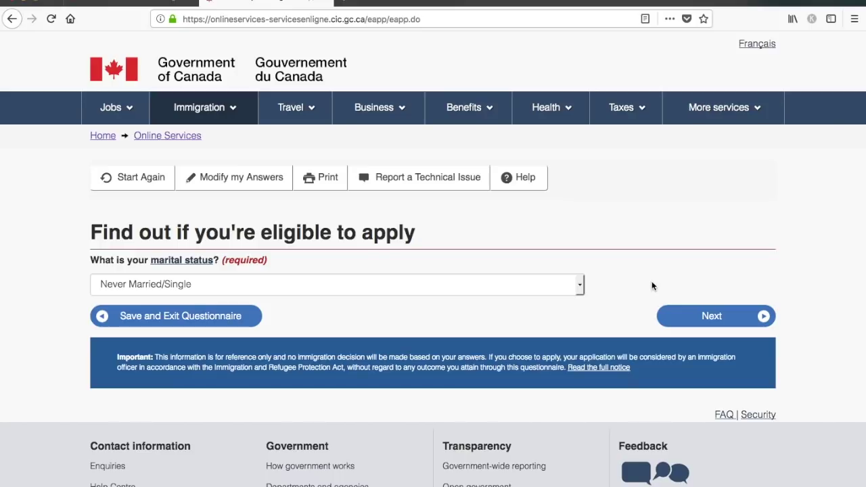
click(718, 326)
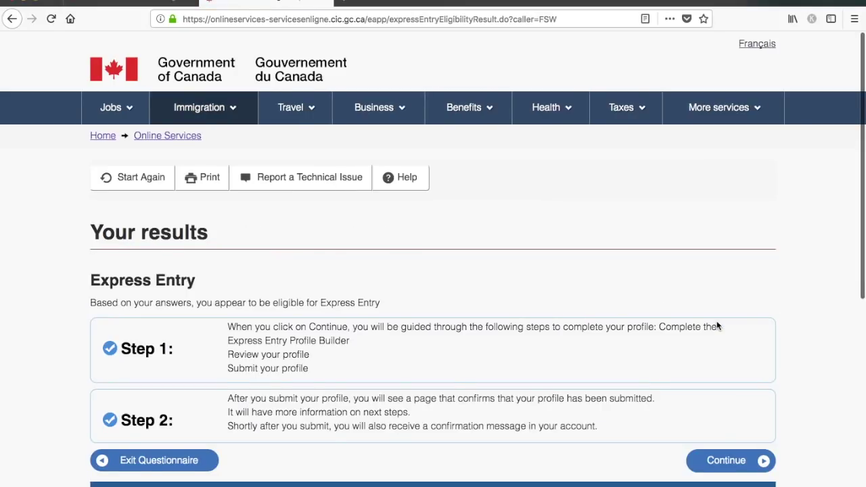
- Review the 'appear eligible for Express Entry' result and continue to the profile questions
scroll(717, 326, down, 2)
scroll(717, 325, down, 2)
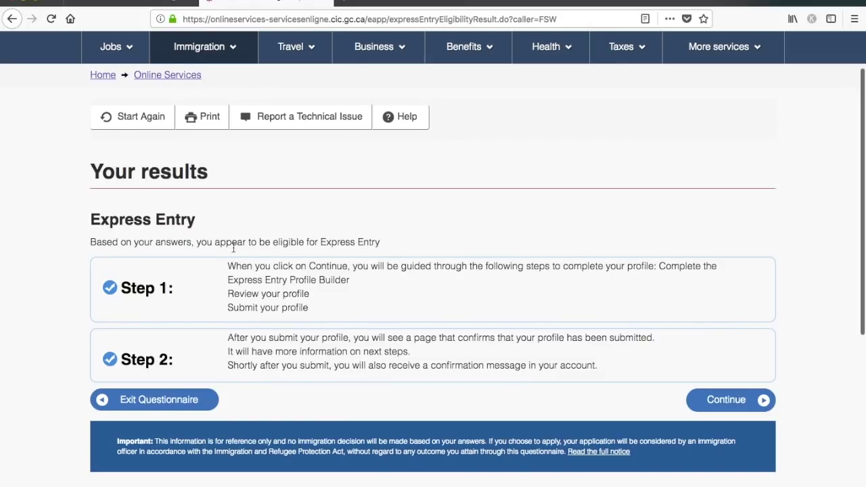
drag(196, 244, 393, 248)
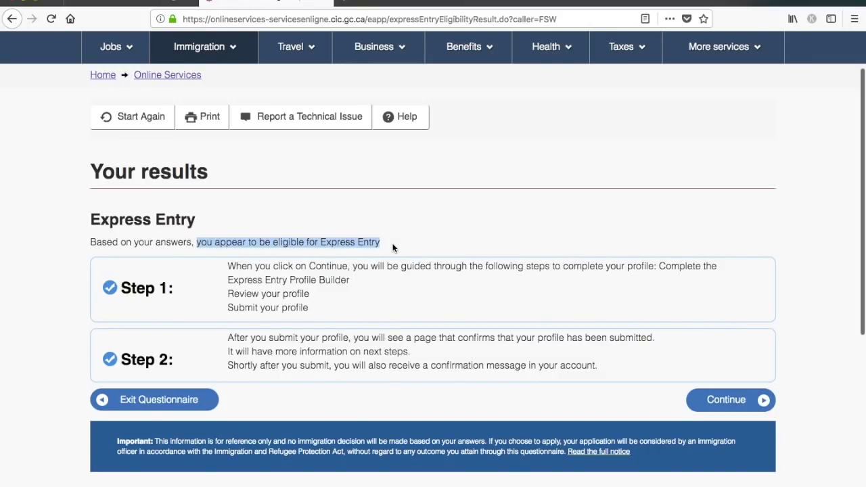
click(393, 247)
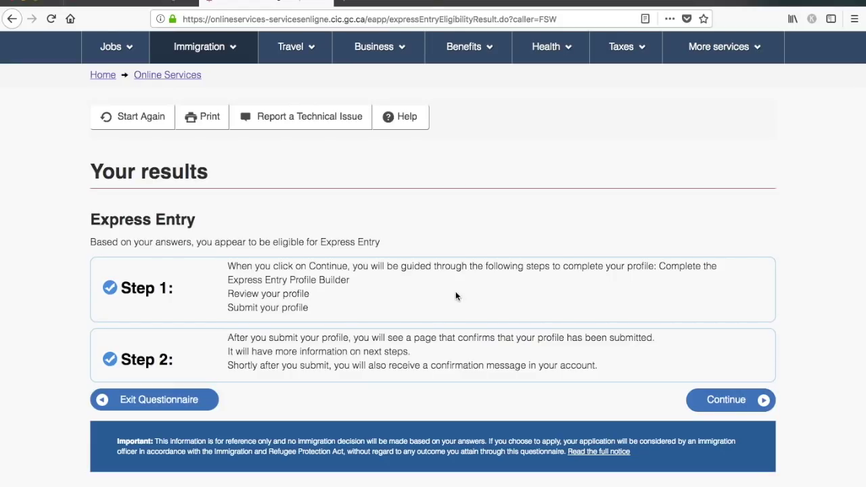
click(749, 404)
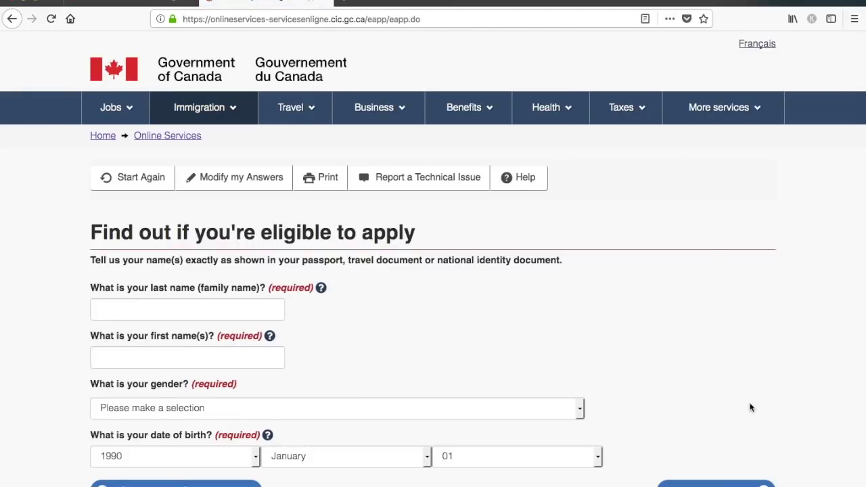
- Enter the applicant's last name and accept the suggested first name
scroll(749, 408, down, 2)
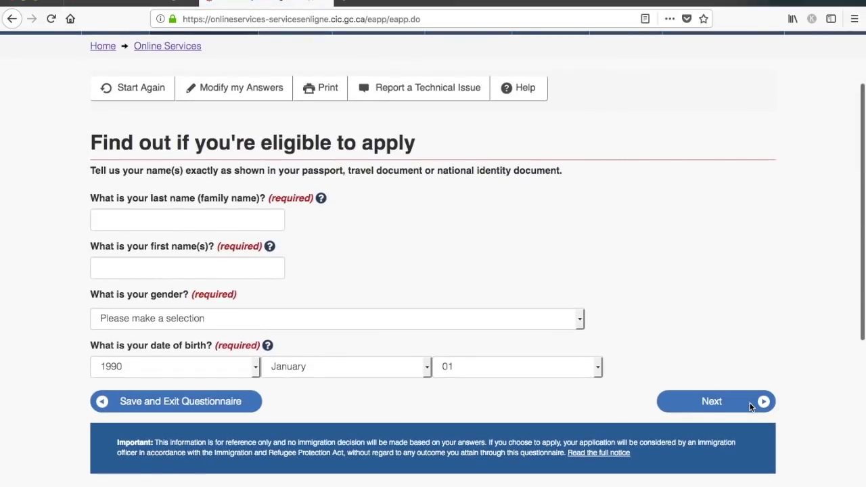
scroll(749, 406, down, 1)
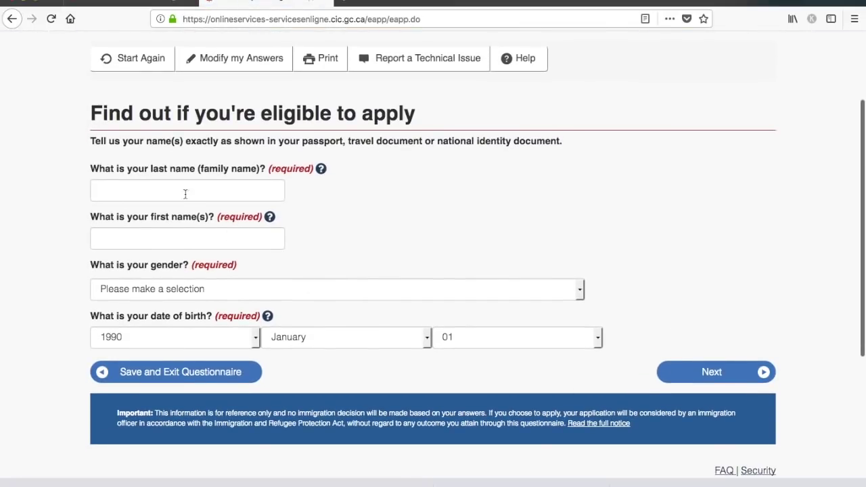
click(170, 190)
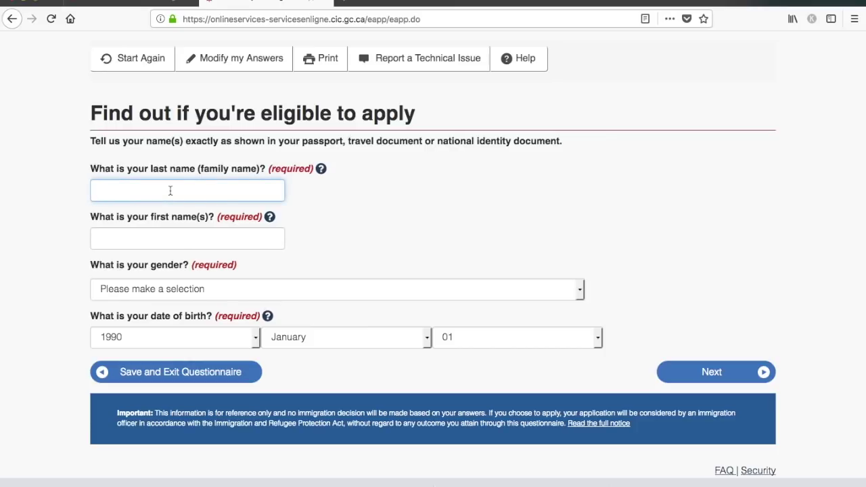
text(Dream)
key(Tab)
key(shift+Tab)
text(Abroad)
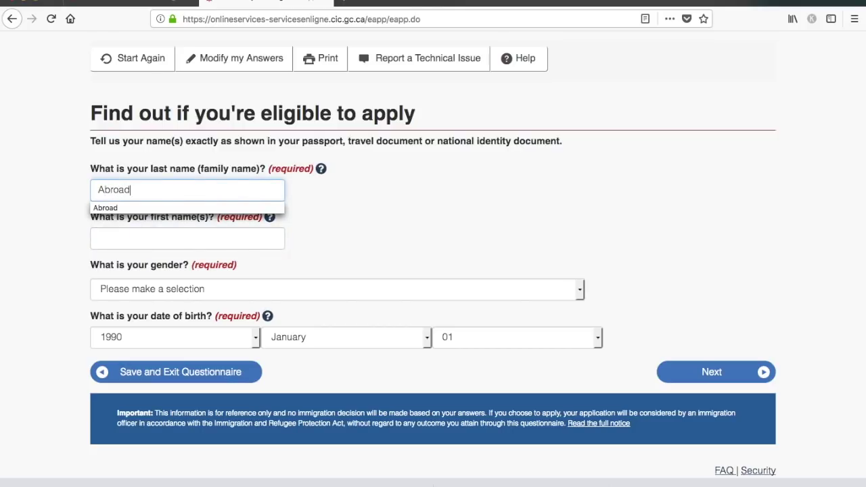
key(Tab)
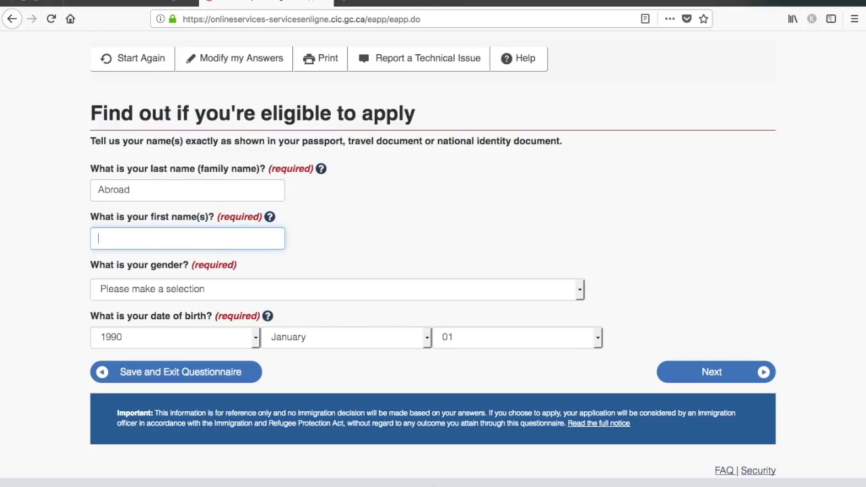
text(D)
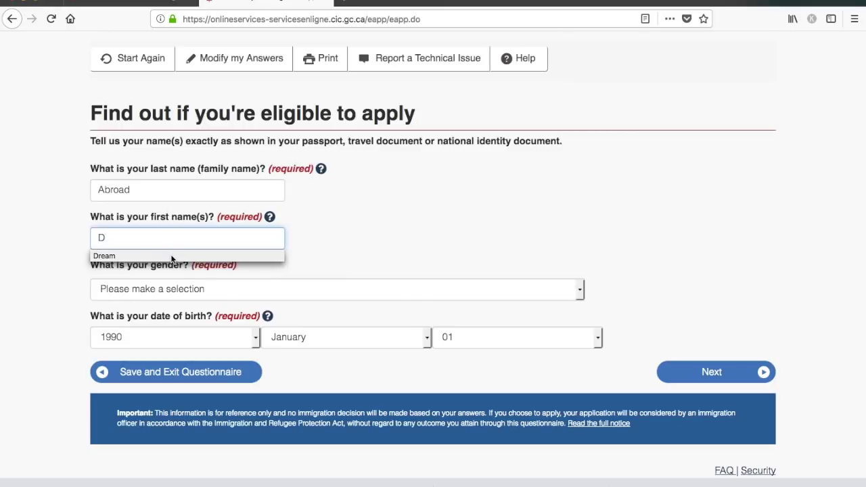
click(172, 257)
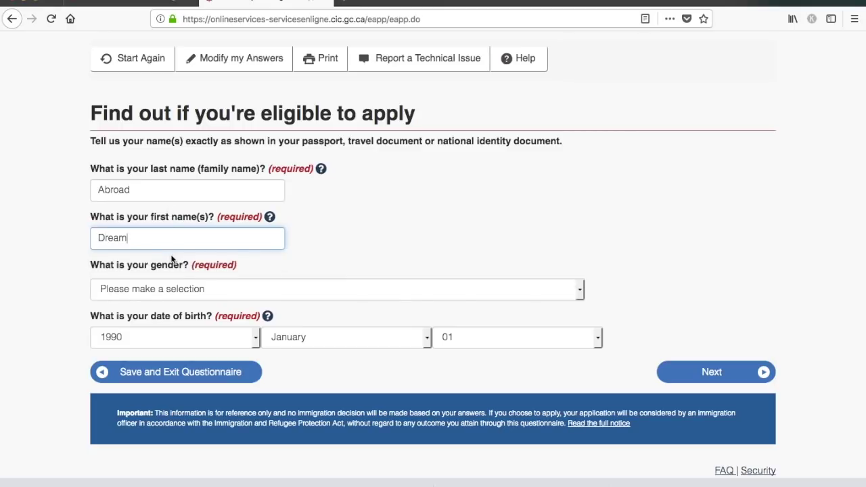
- Set gender to Male and marital status to Never Married/Single
click(227, 291)
click(228, 295)
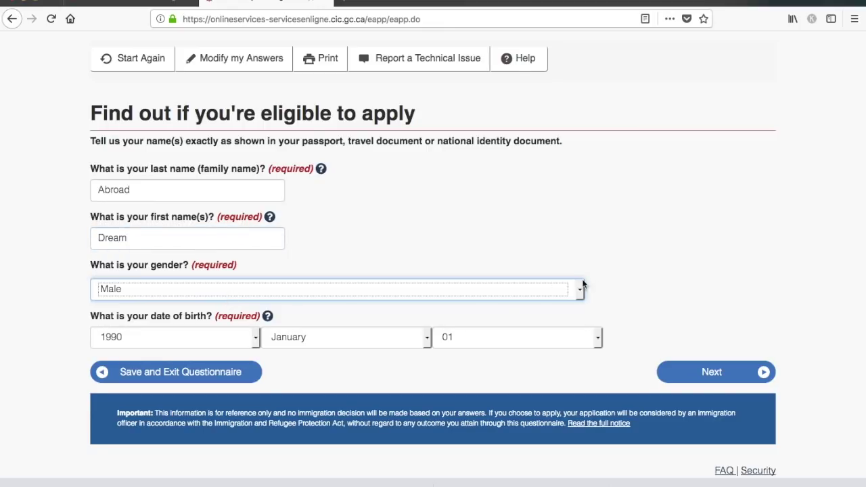
click(737, 374)
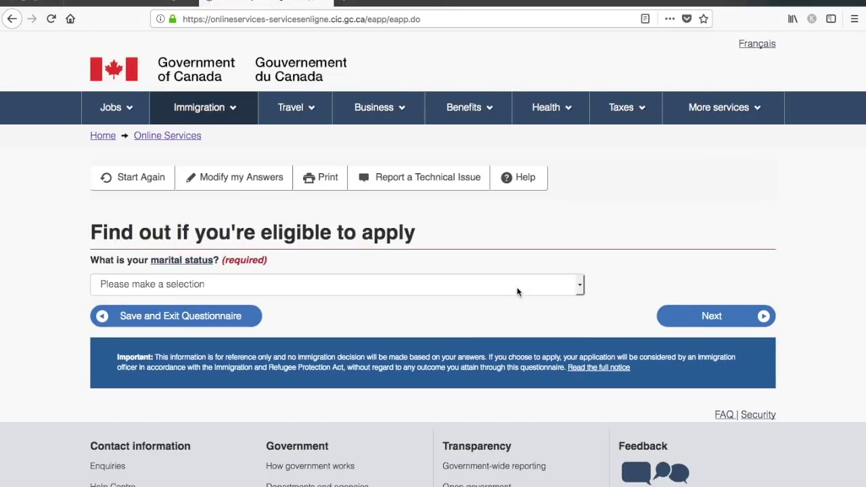
click(517, 291)
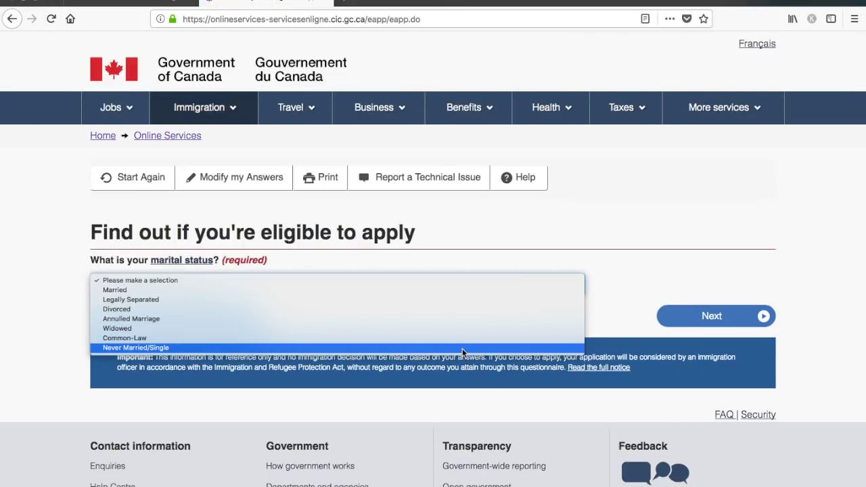
click(462, 349)
click(696, 327)
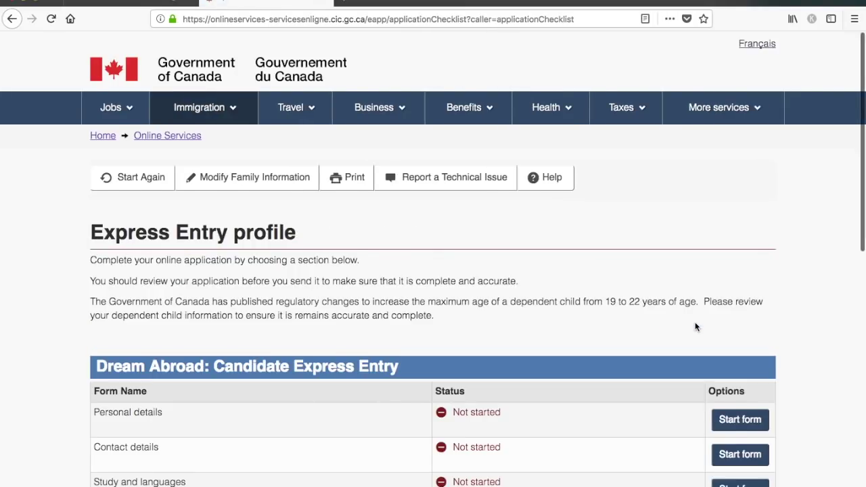
scroll(695, 327, down, 3)
scroll(695, 327, down, 2)
scroll(695, 326, down, 2)
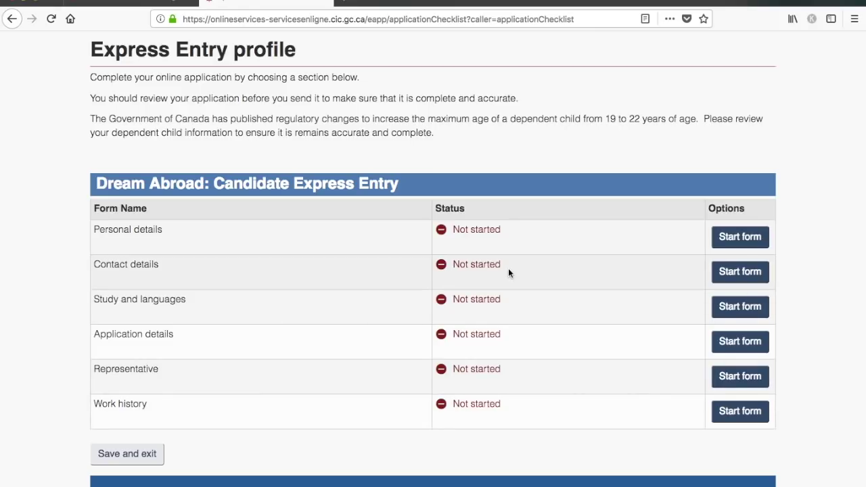
click(753, 246)
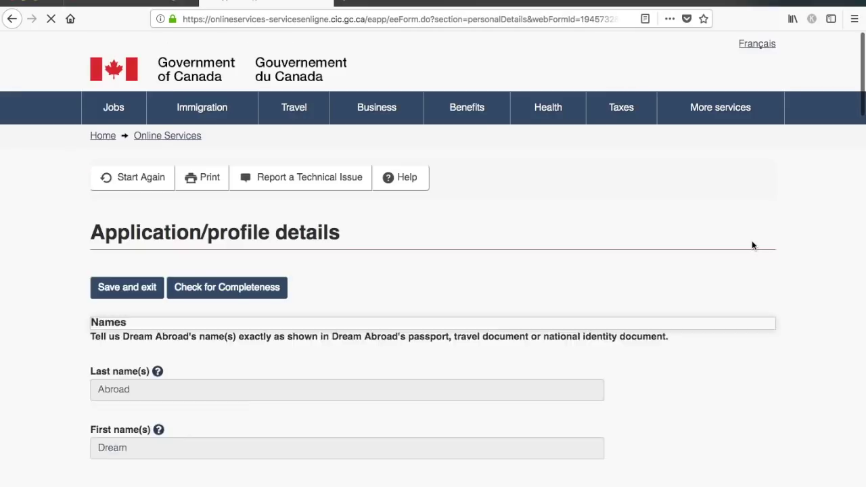
- In Personal description, enter India as country of birth and Delhi as city of birth
scroll(606, 307, down, 3)
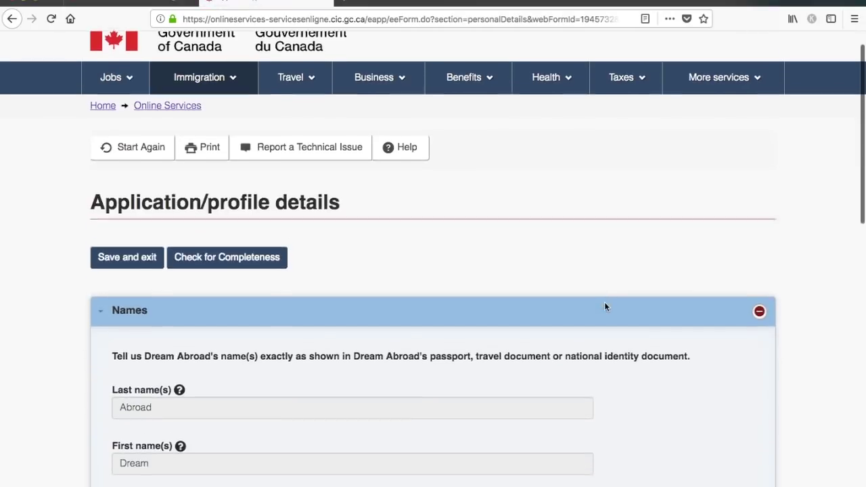
scroll(604, 307, down, 2)
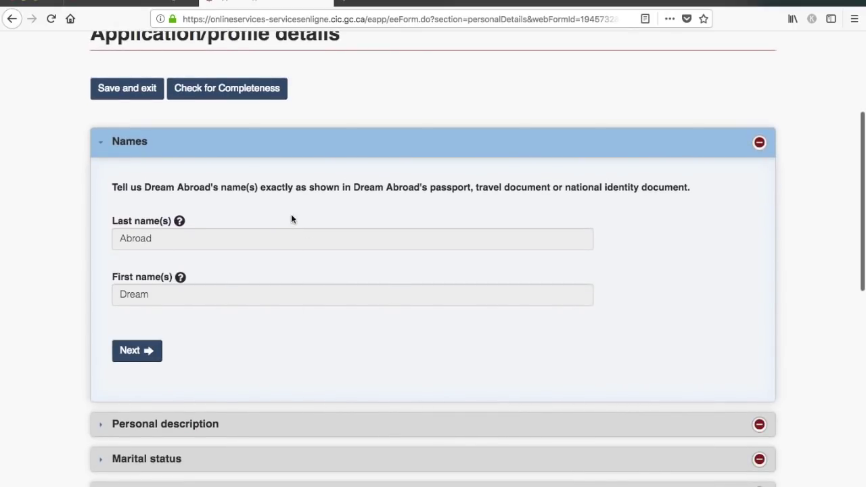
click(149, 358)
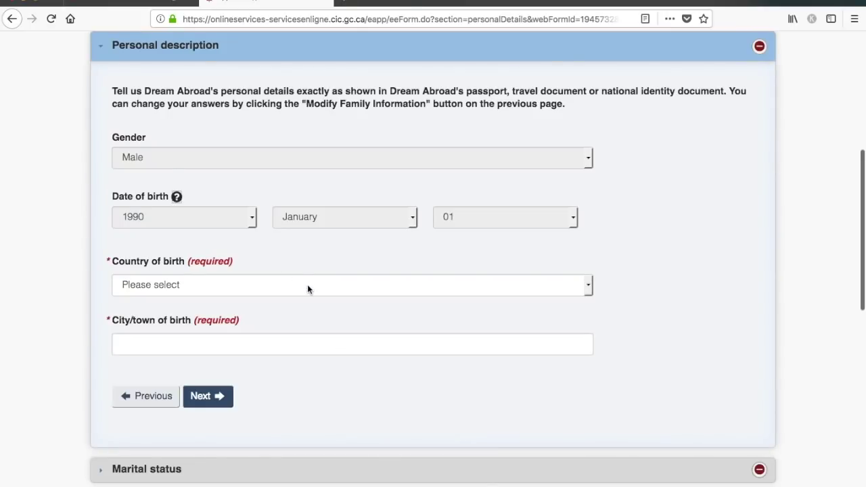
click(308, 288)
key(i)
key(n)
key(Return)
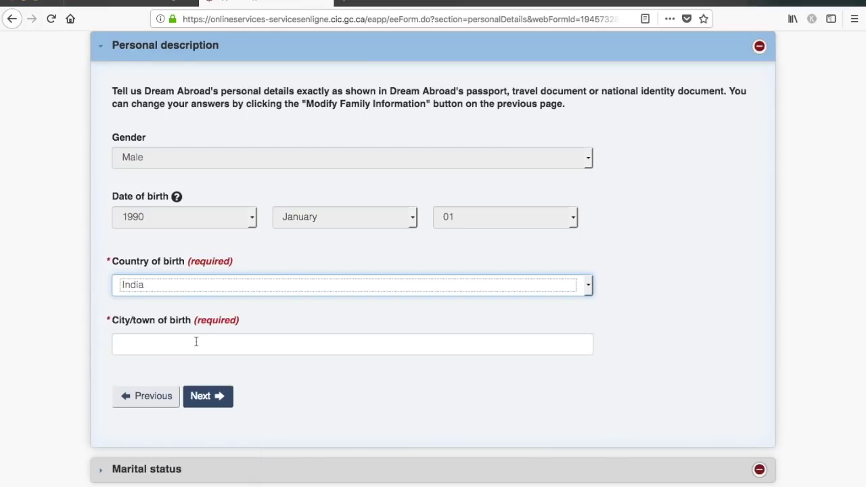
click(197, 342)
text(Delhi)
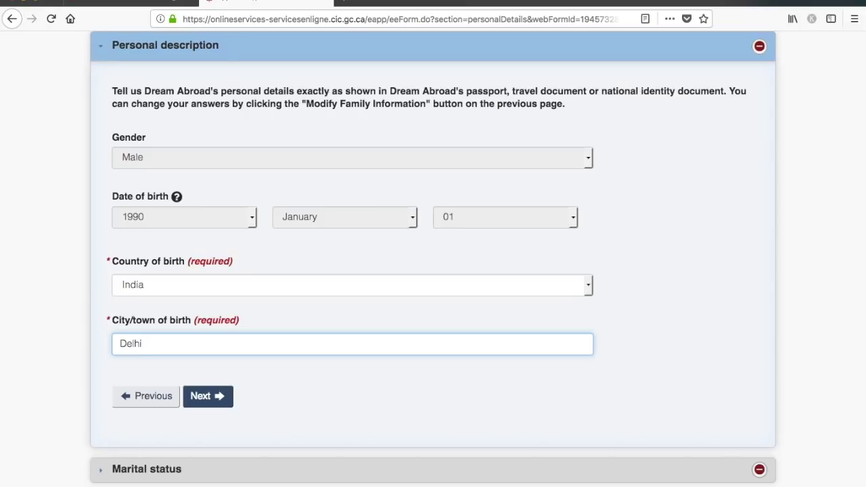
click(223, 399)
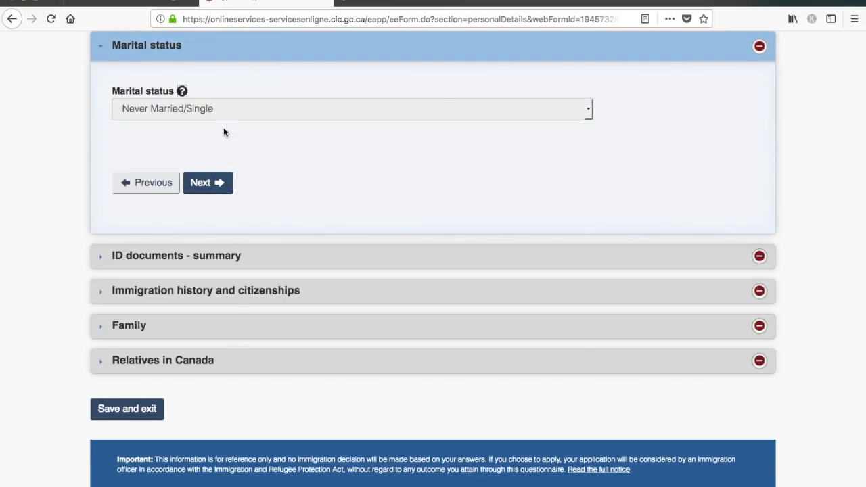
mouse_move(244, 116)
- Answer Yes to having a passport, keep type Passport/travel document, and enter the passport number
click(208, 185)
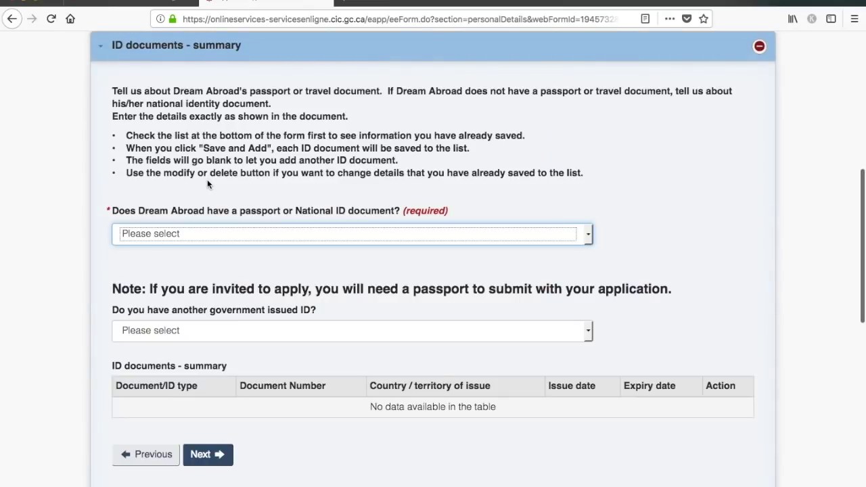
click(240, 240)
click(238, 239)
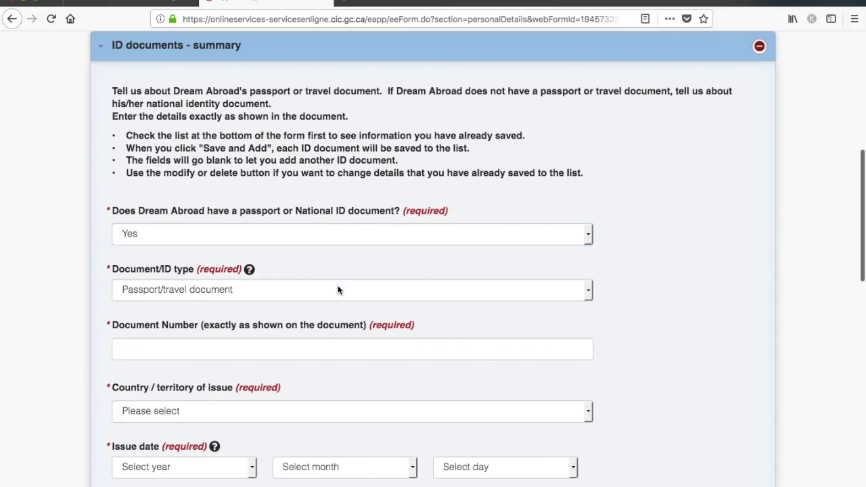
click(338, 289)
click(338, 289)
click(281, 349)
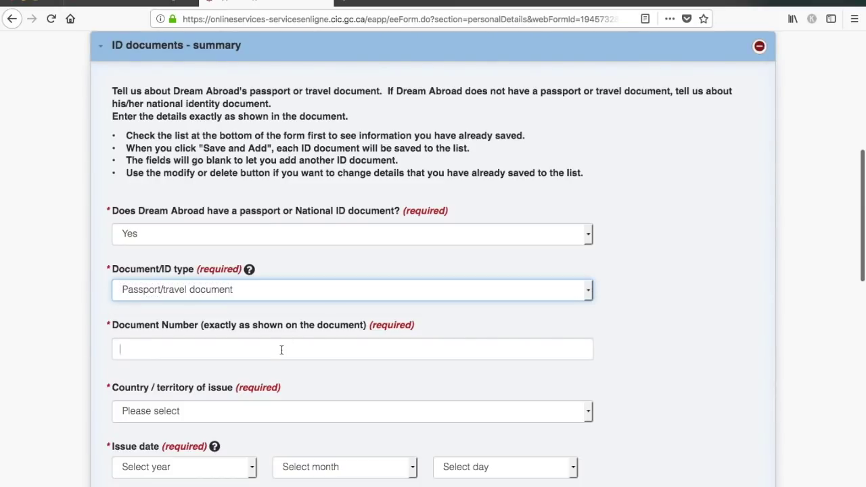
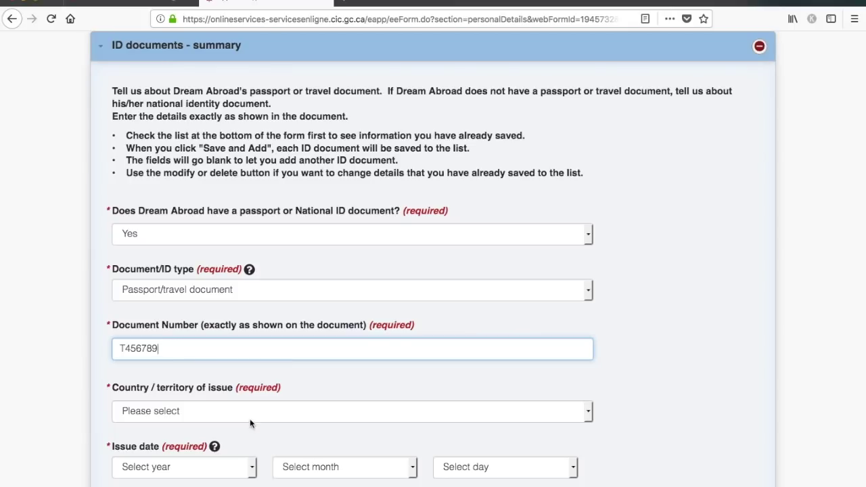
- Set the passport's issuing country to IND (India) and issue date to 2010-01-01
scroll(297, 378, down, 3)
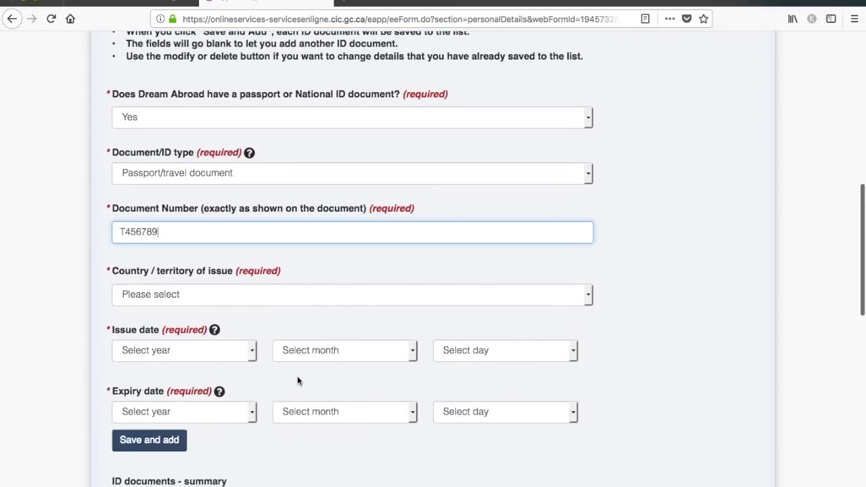
click(371, 295)
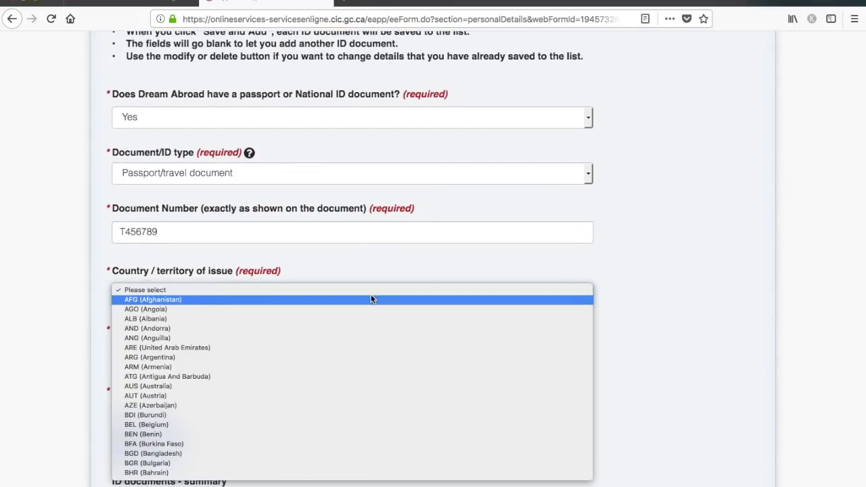
key(i)
key(n)
key(Return)
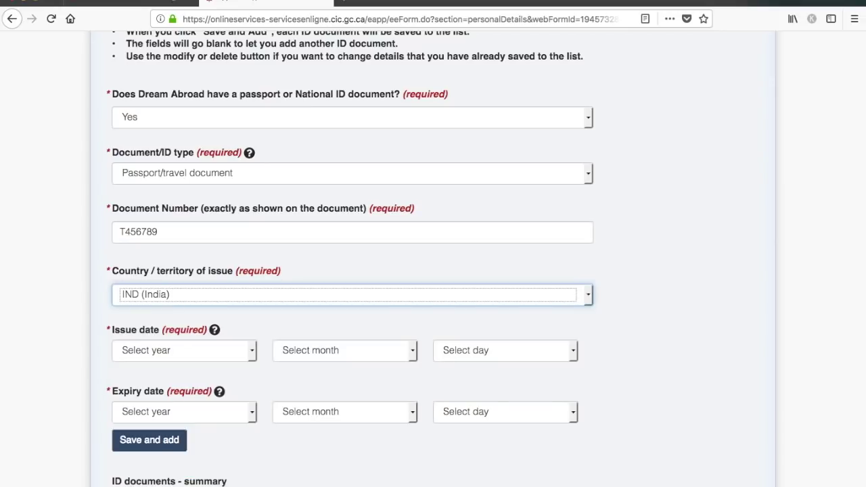
click(223, 357)
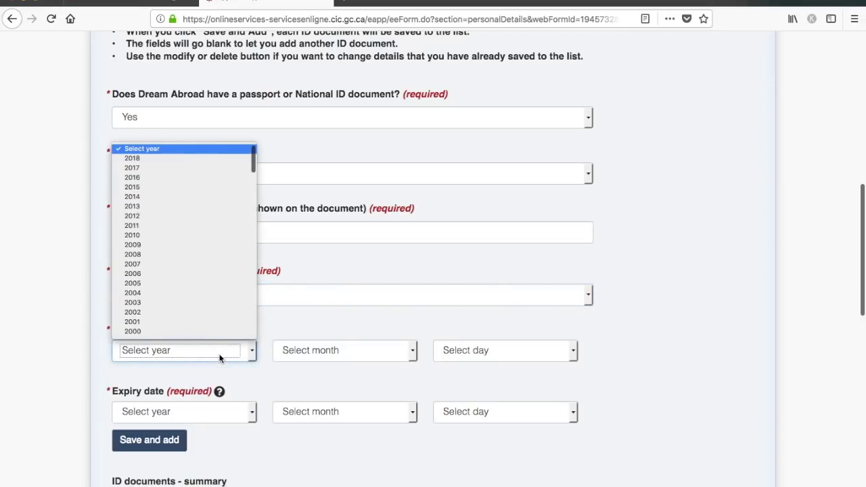
click(206, 235)
click(378, 353)
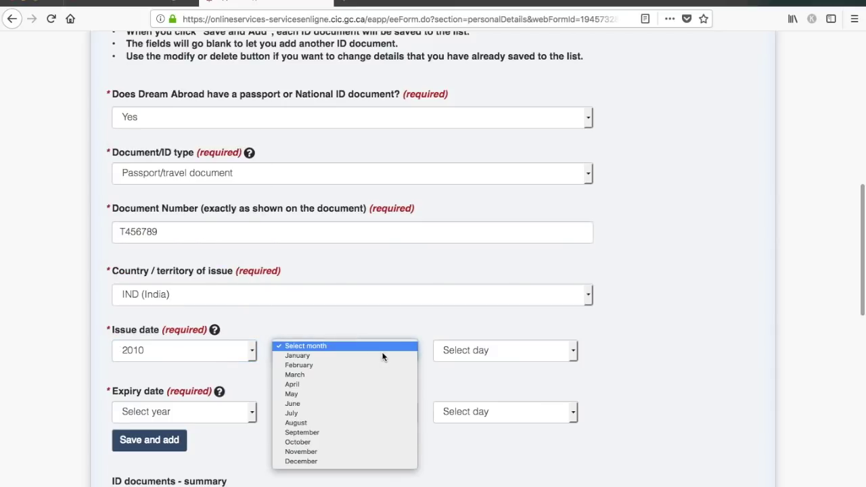
click(380, 355)
click(510, 351)
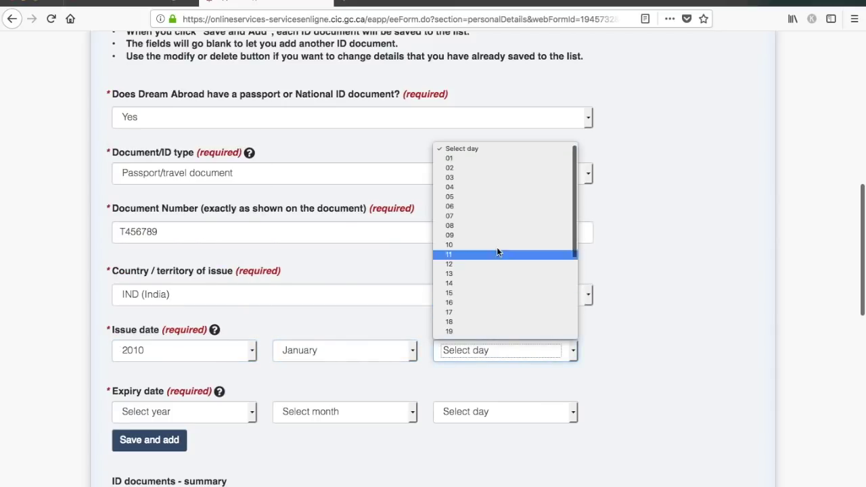
click(487, 158)
- Set the passport expiry date to 2020-01-01 and save it to the ID documents summary
click(249, 409)
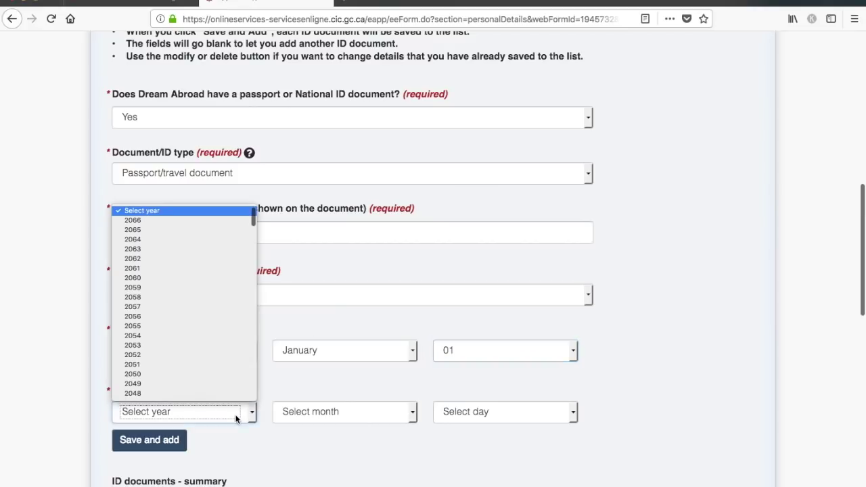
scroll(209, 341, down, 6)
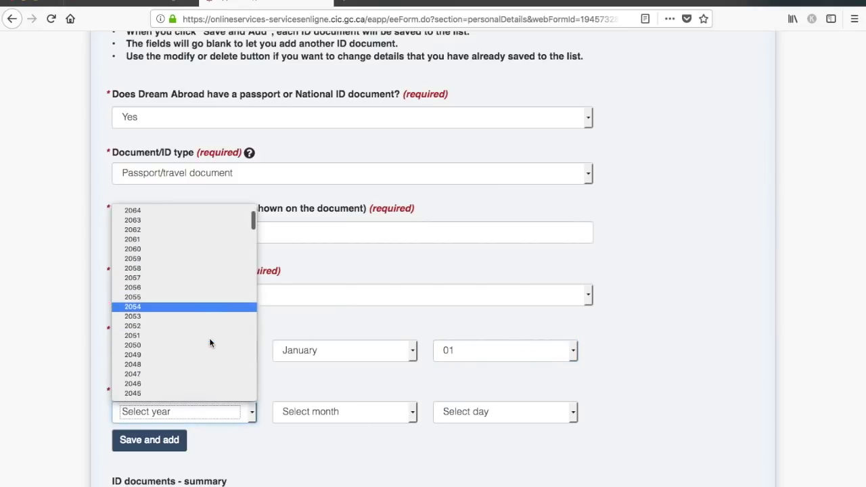
scroll(209, 337, down, 3)
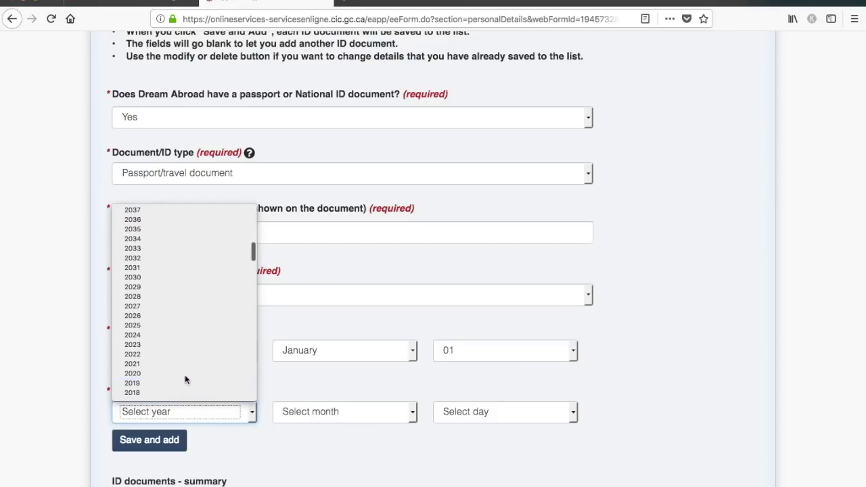
click(185, 377)
click(332, 410)
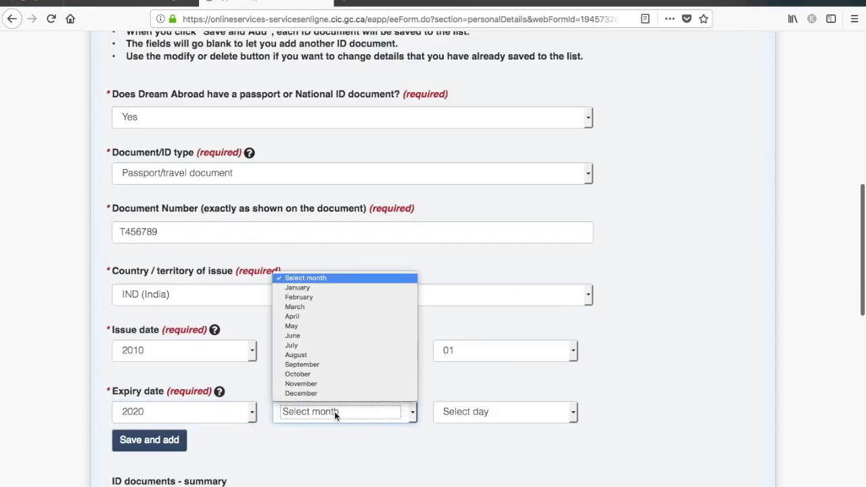
click(321, 287)
click(533, 417)
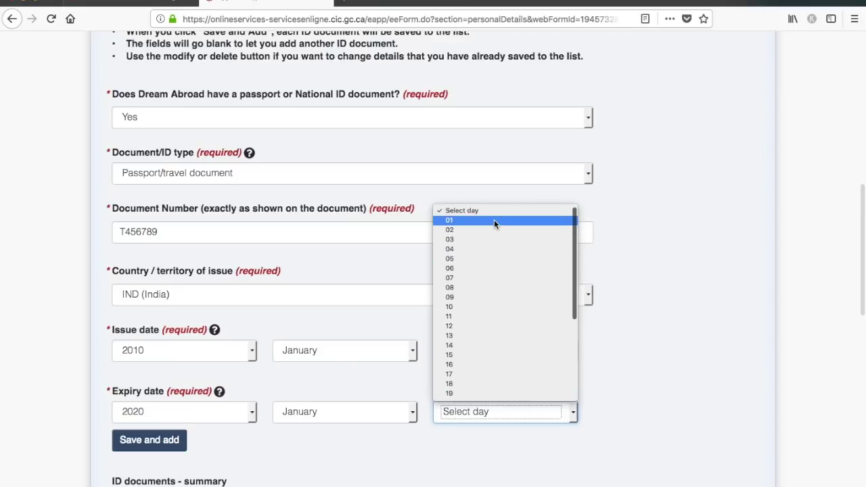
click(495, 221)
scroll(655, 345, down, 3)
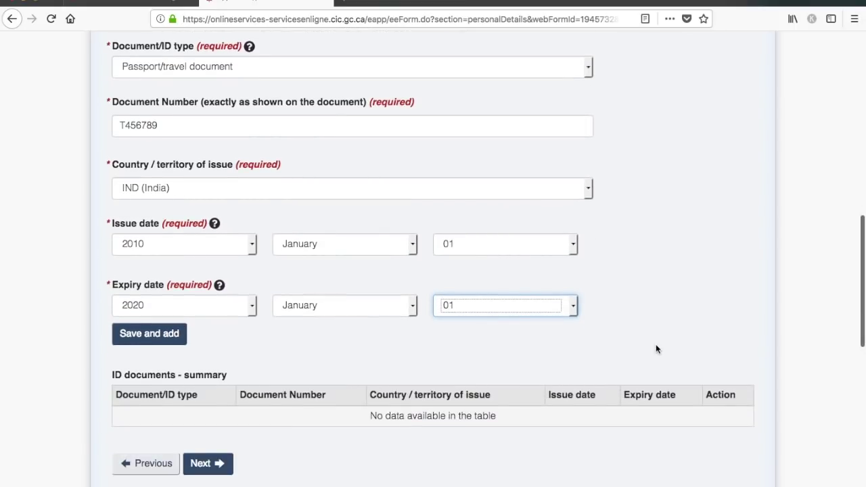
click(128, 343)
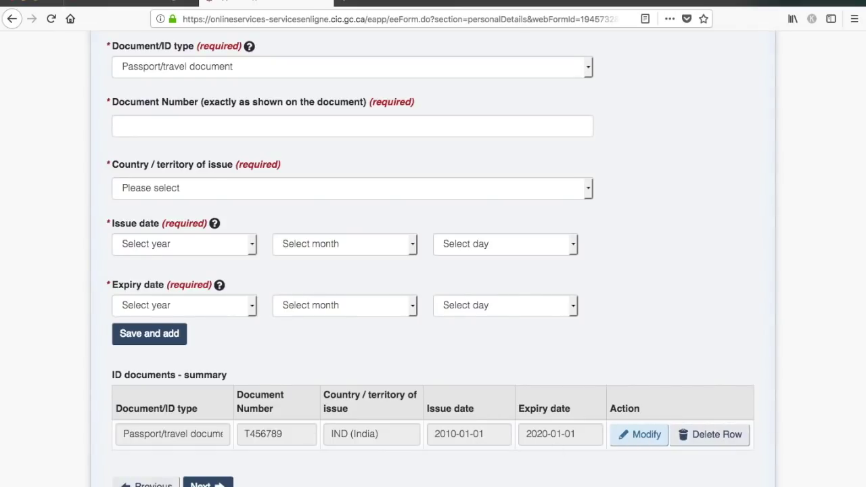
scroll(493, 464, down, 3)
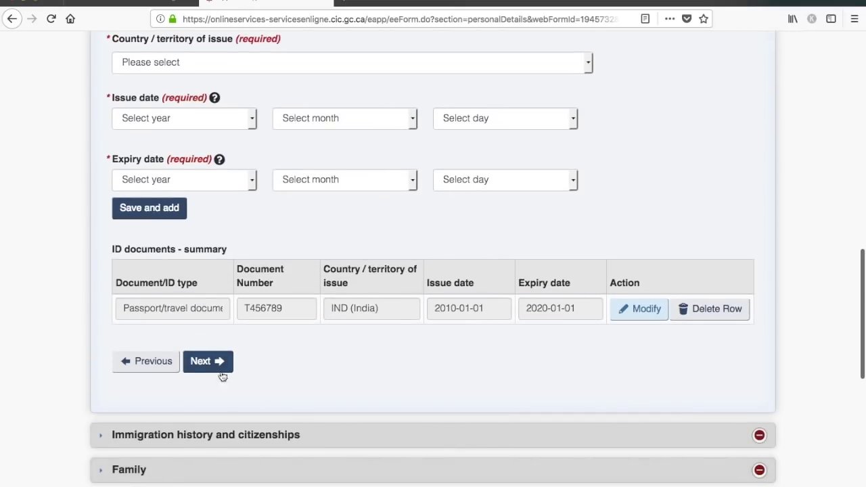
- Set the country of citizenship to India
click(216, 369)
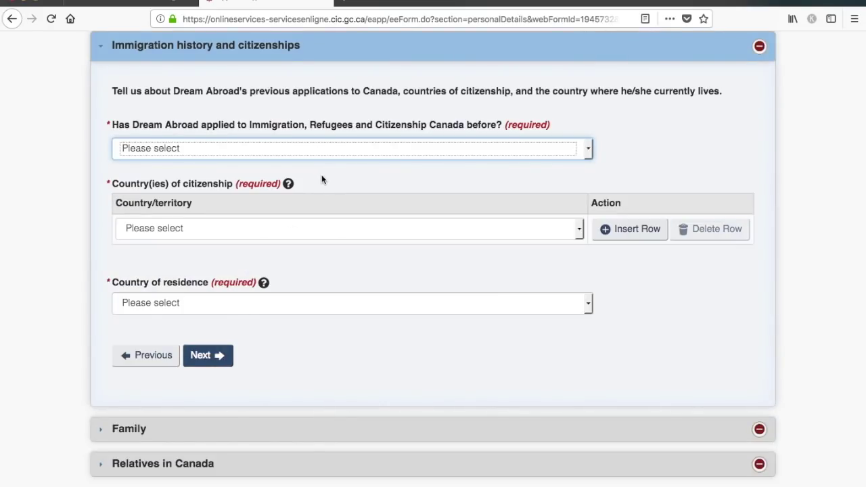
click(270, 228)
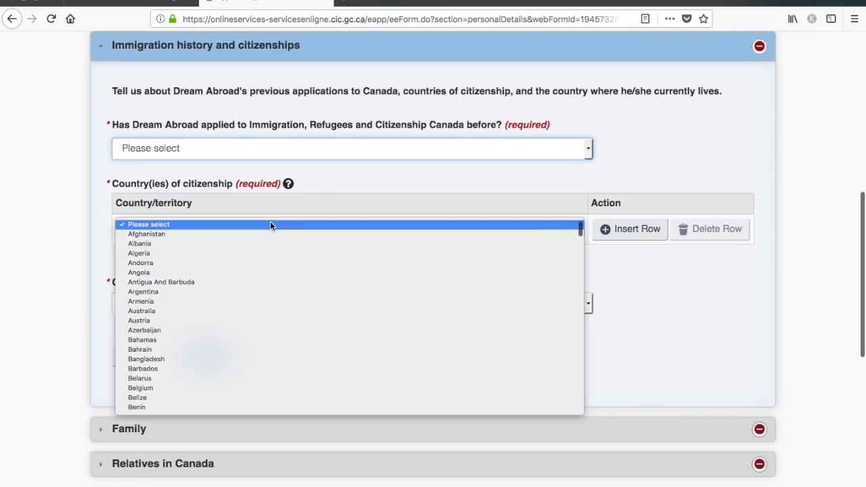
text(in)
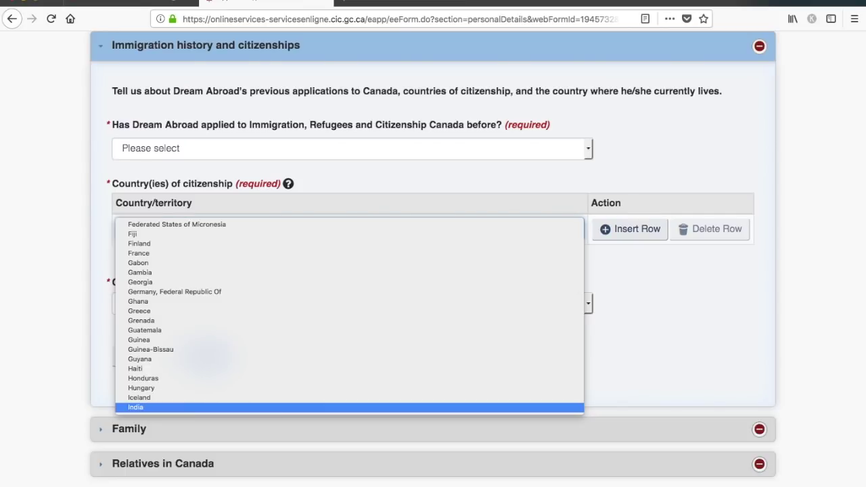
key(Return)
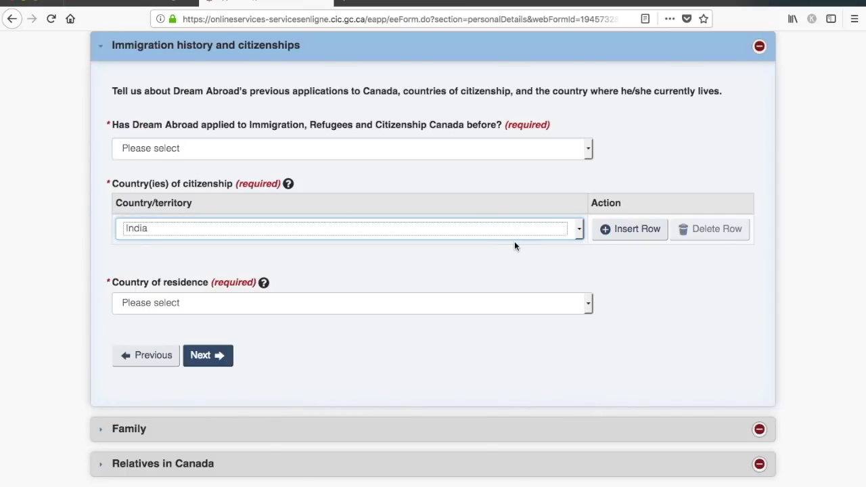
click(579, 262)
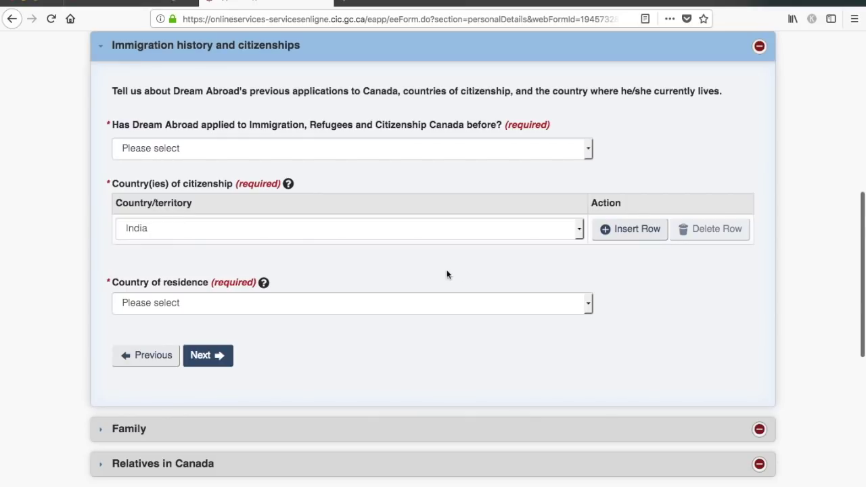
- Set the country of residence to India and continue
click(396, 304)
text(india)
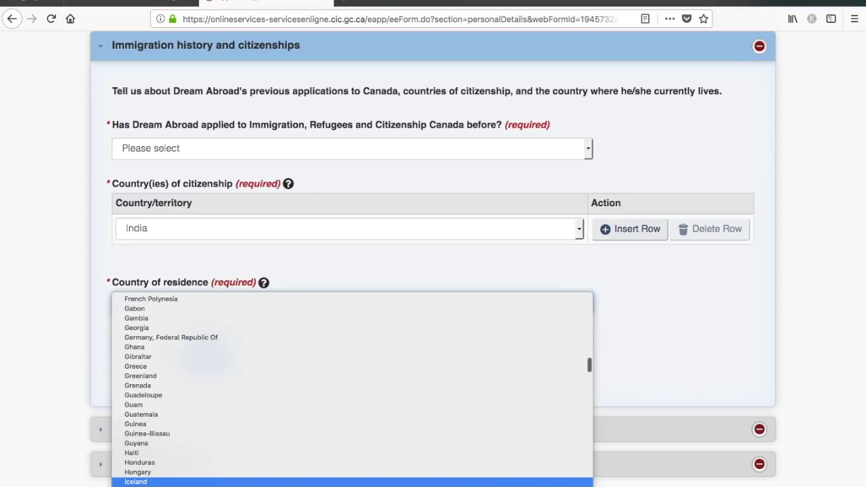
key(Return)
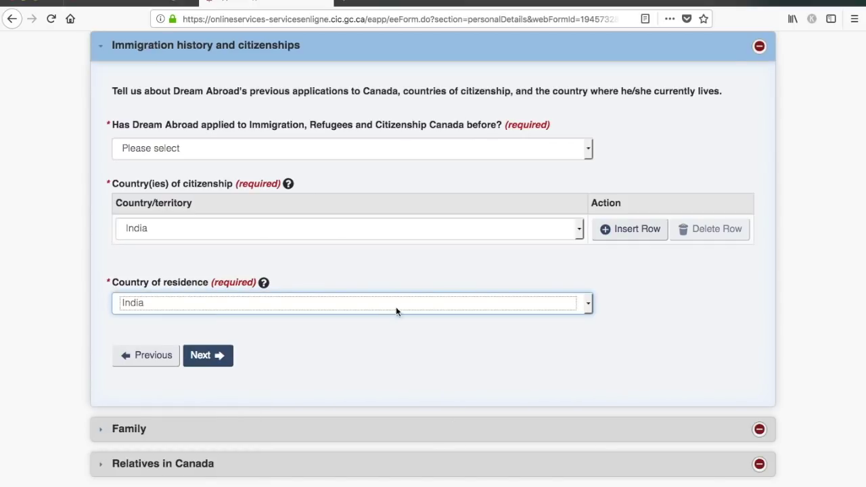
click(421, 264)
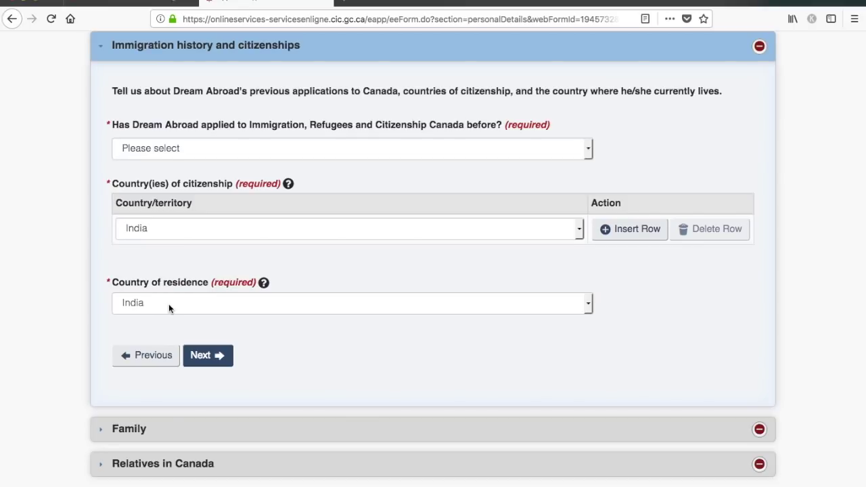
click(214, 354)
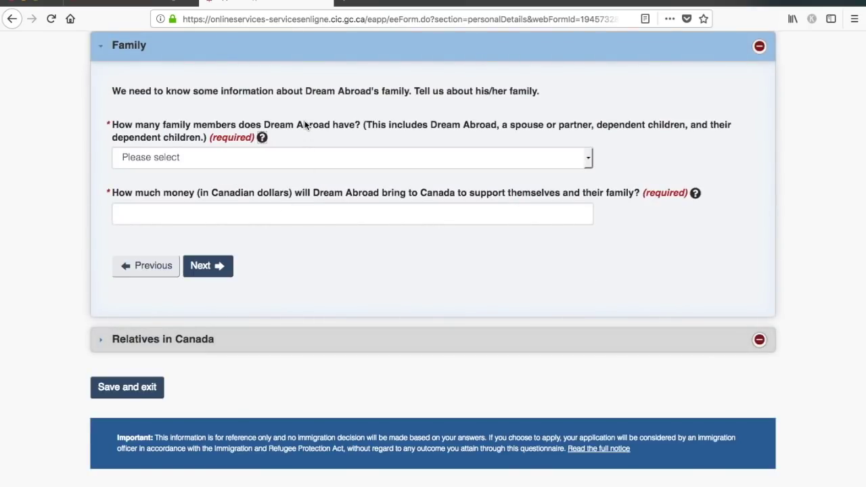
- Set family members to 1 and funds brought to Canada to 1300 dollars
click(359, 155)
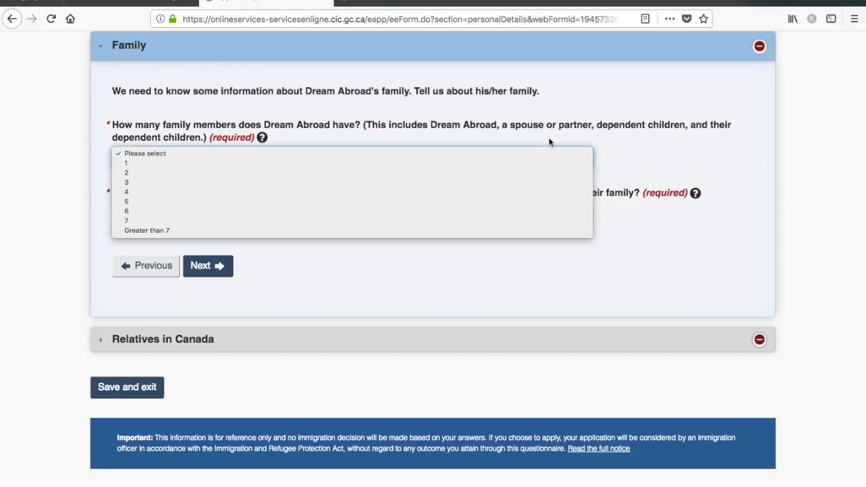
click(522, 163)
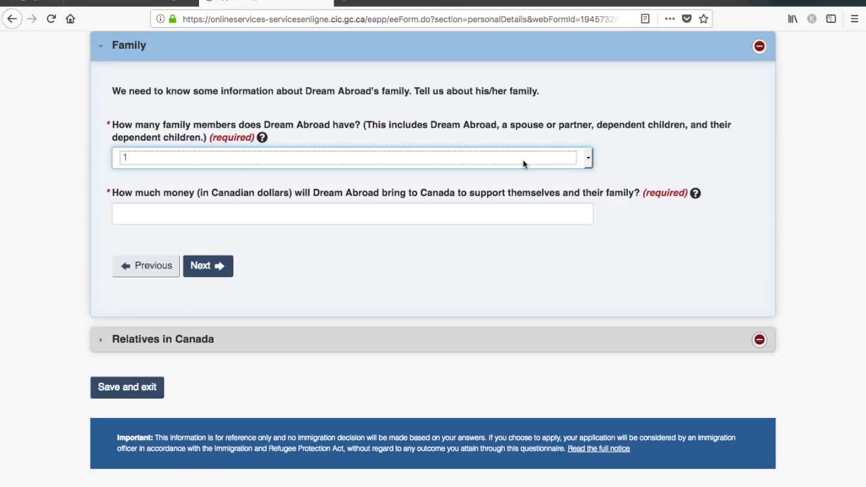
click(487, 210)
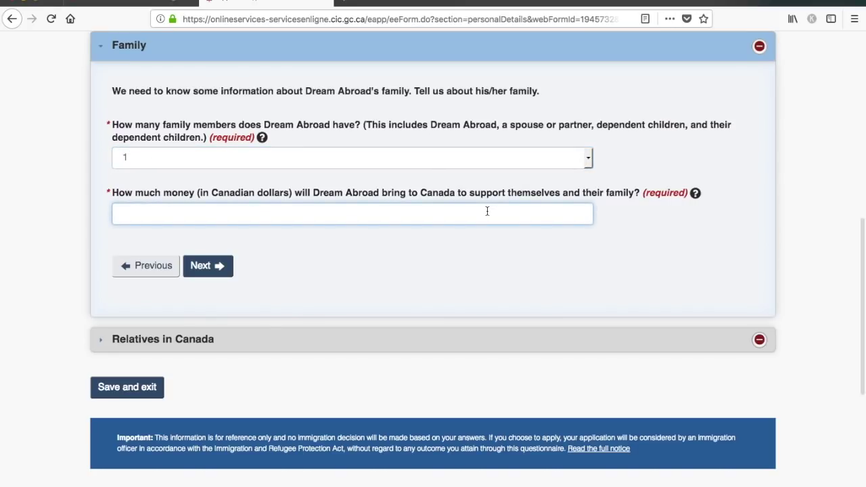
text(13000)
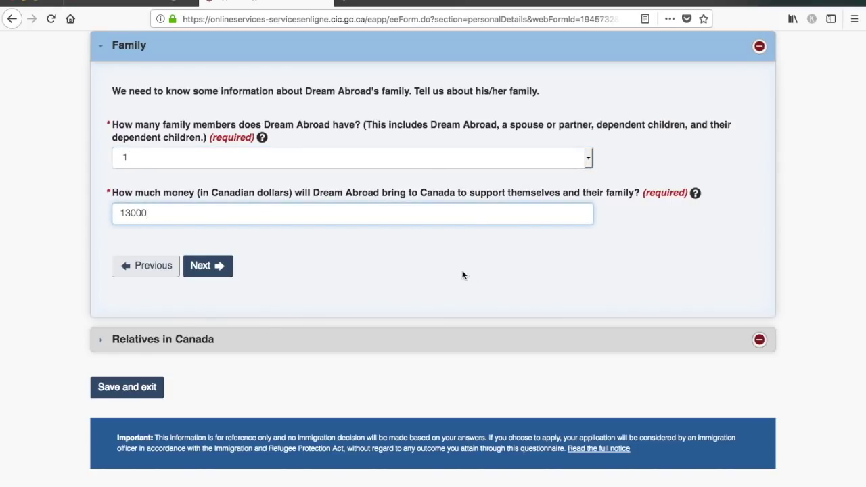
click(215, 265)
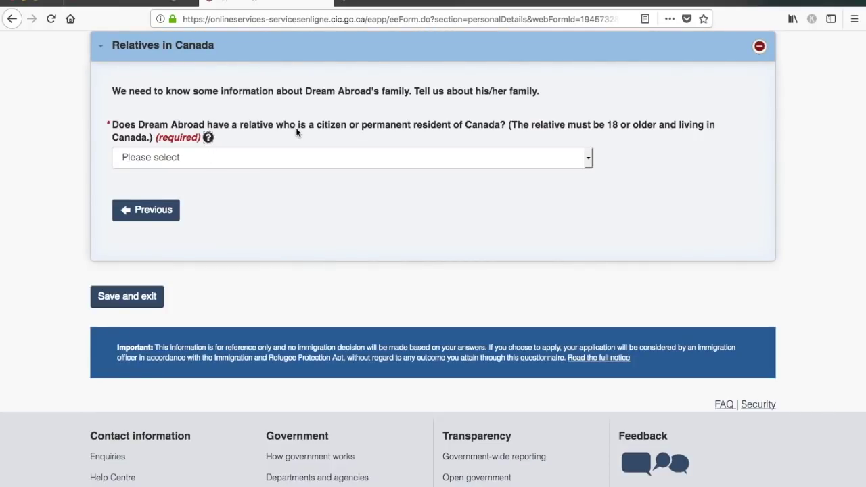
- Answer No to having relatives in Canada and save and exit the form
click(314, 163)
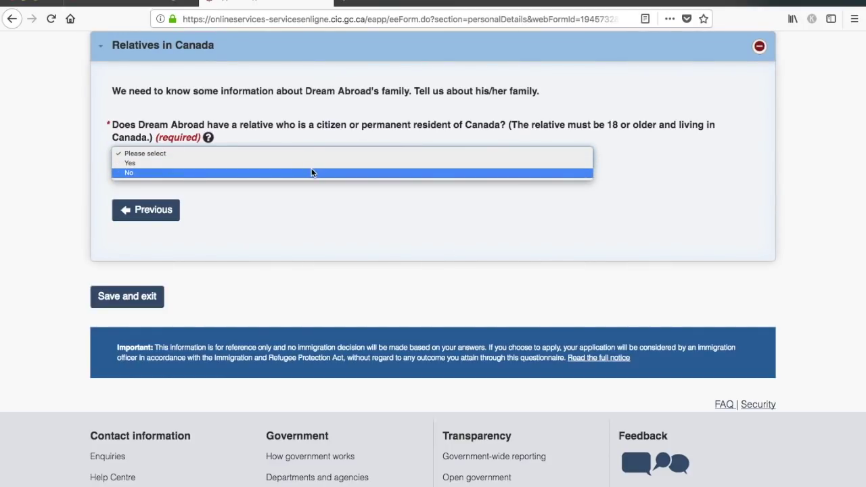
click(311, 172)
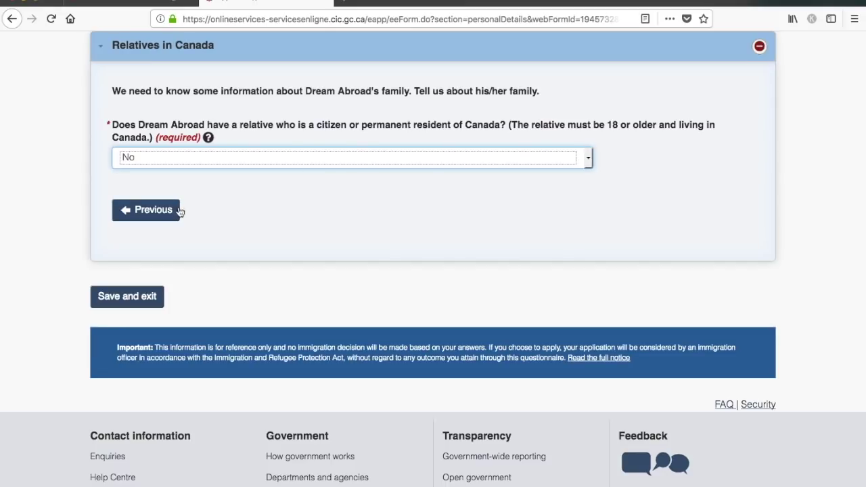
click(131, 303)
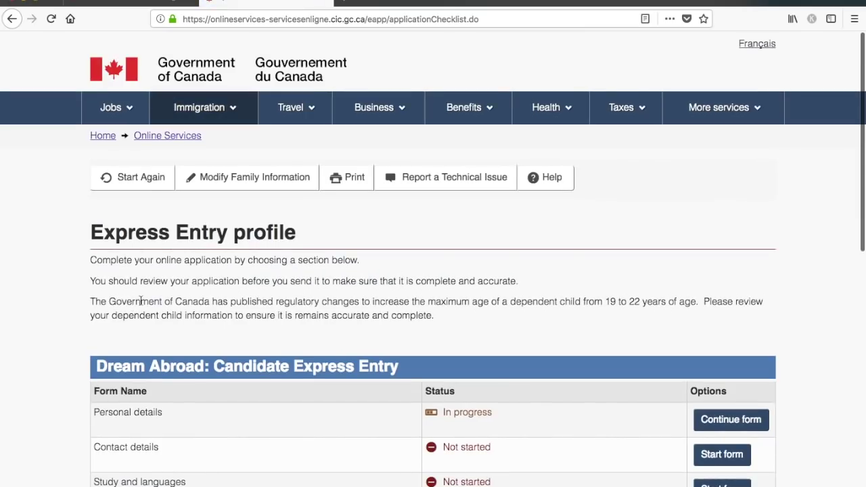
- Resume the Personal details form and run Check for Completeness to find the missing prior-applications answer
scroll(746, 314, down, 3)
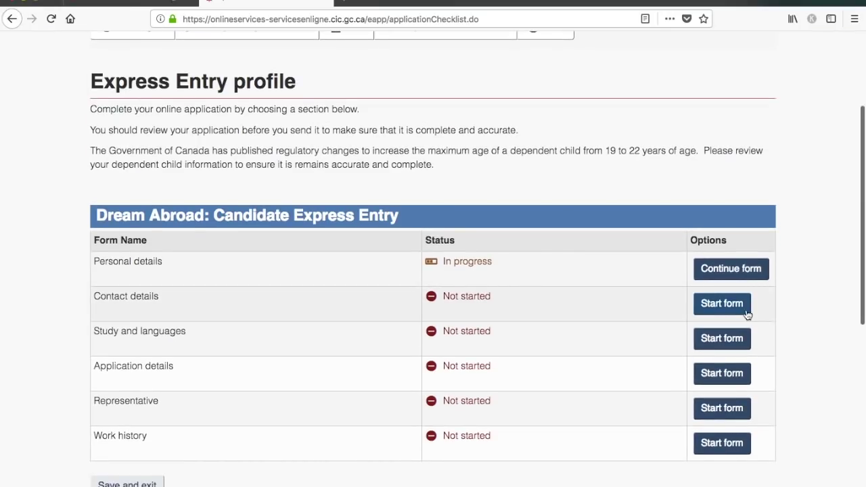
click(720, 268)
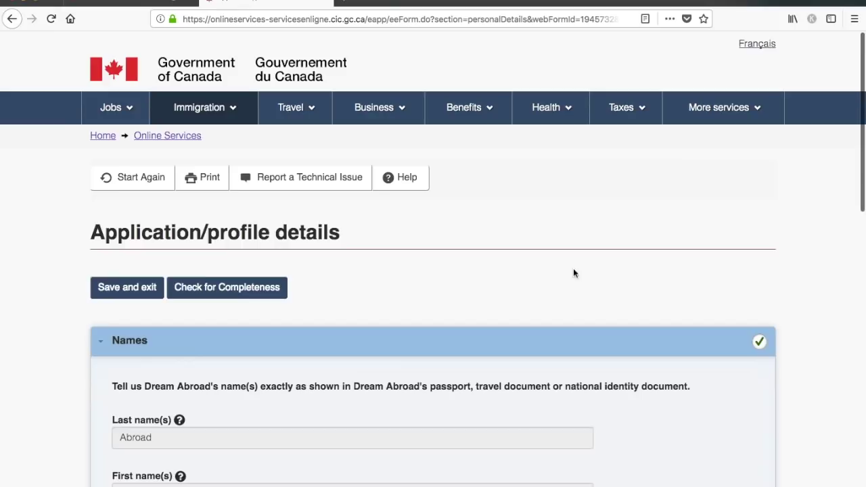
click(245, 289)
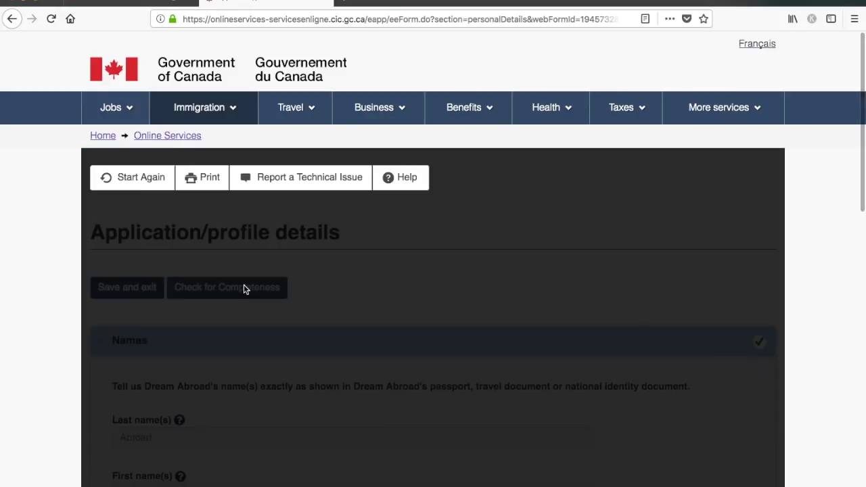
scroll(480, 298, down, 4)
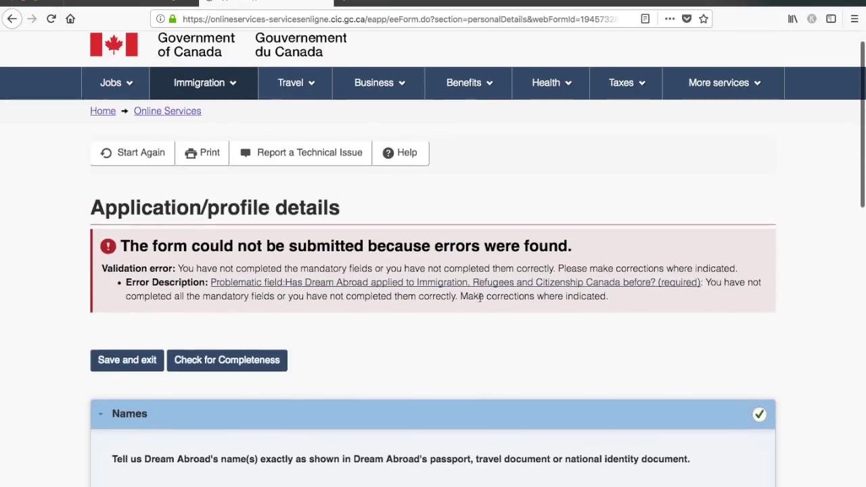
scroll(481, 303, down, 1)
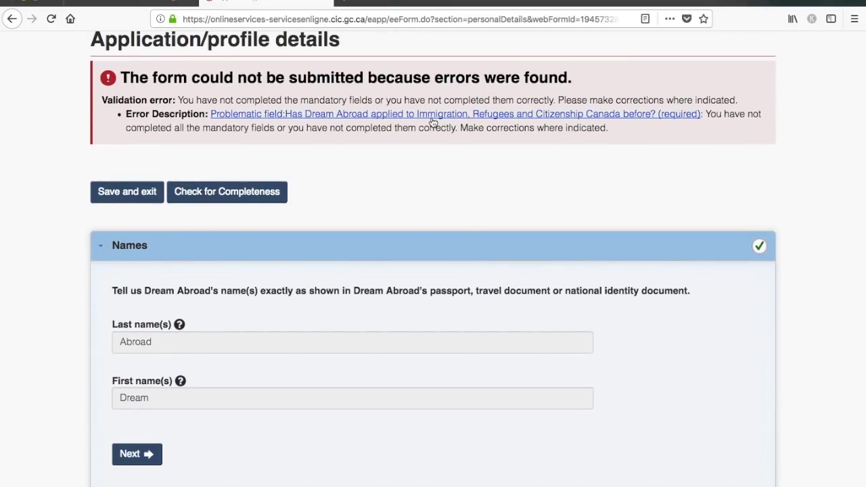
- Answer No to having previously applied to IRCC
click(431, 121)
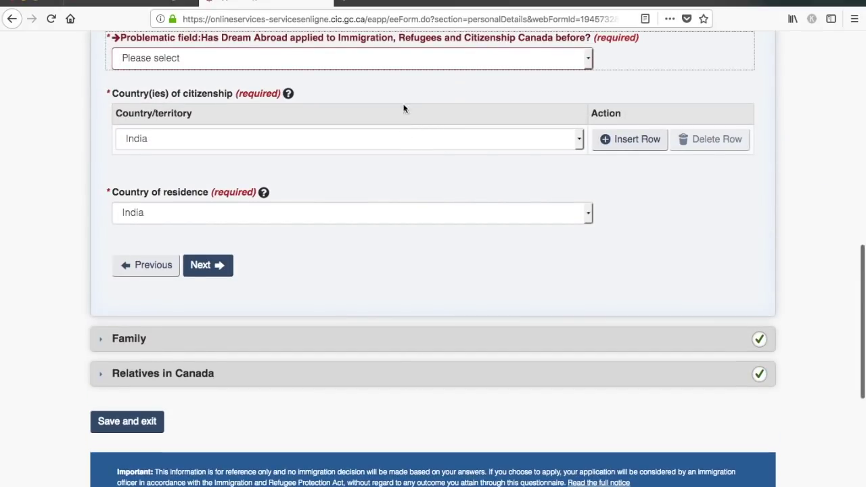
scroll(404, 108, up, 2)
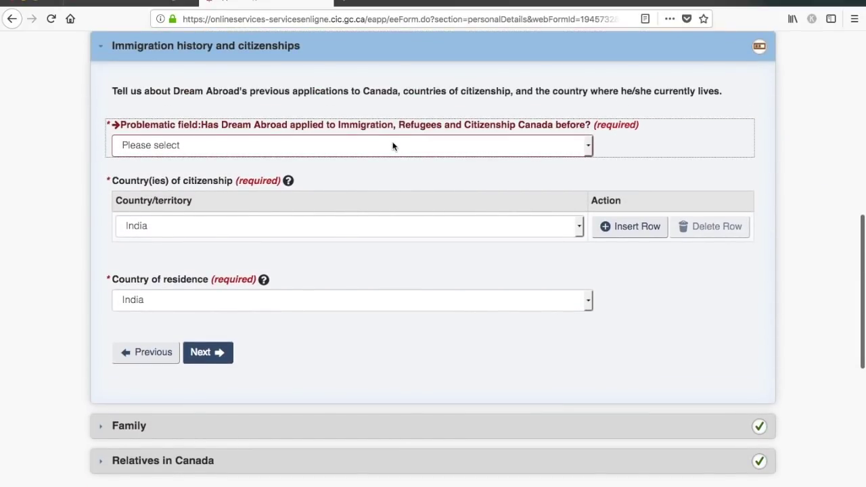
click(393, 146)
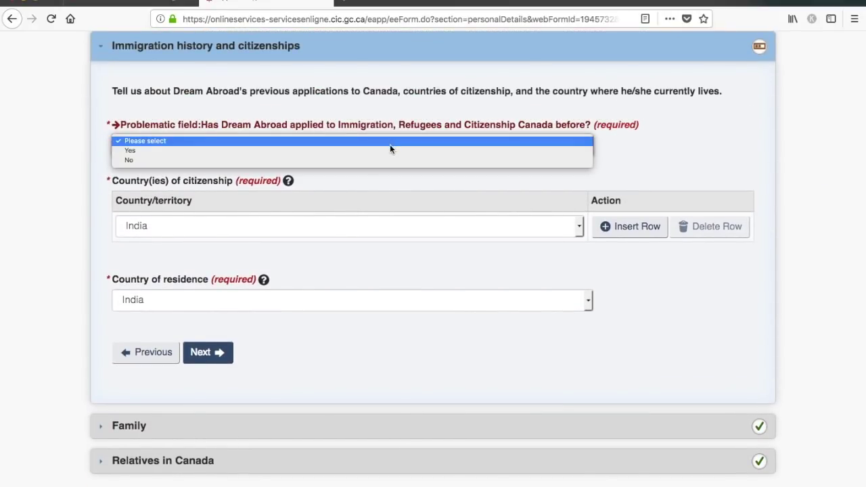
click(379, 160)
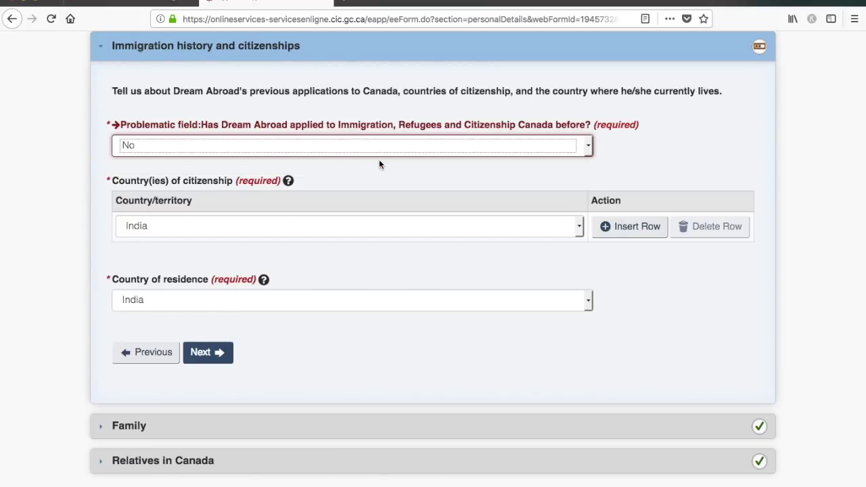
- Save the personal details and return to the profile checklist
scroll(423, 345, down, 2)
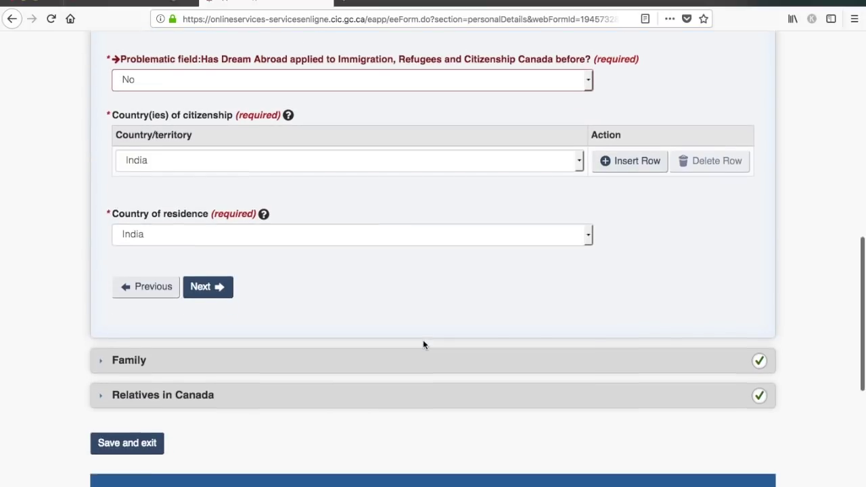
click(125, 447)
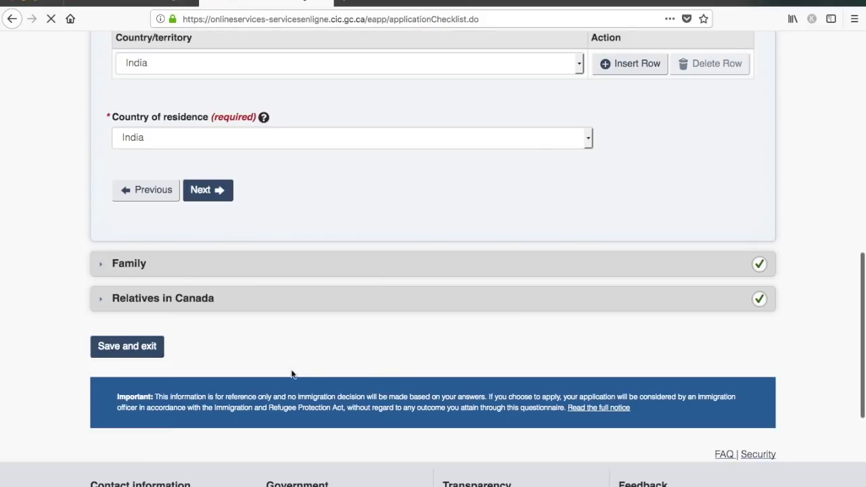
scroll(527, 317, down, 6)
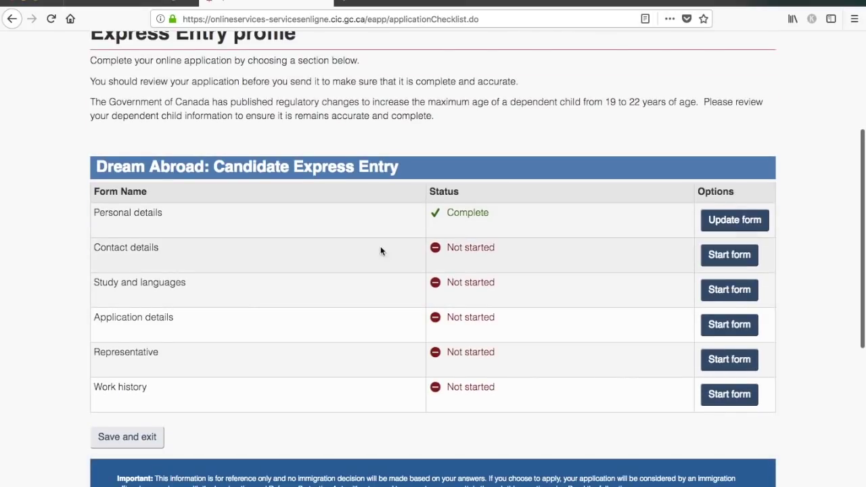
- Start the Contact details form and choose English as the correspondence language
click(727, 257)
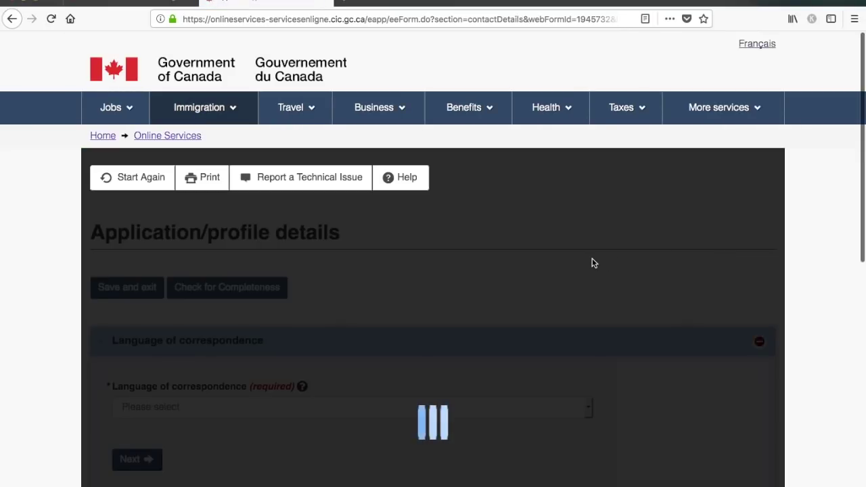
scroll(592, 263, down, 3)
scroll(592, 263, down, 3)
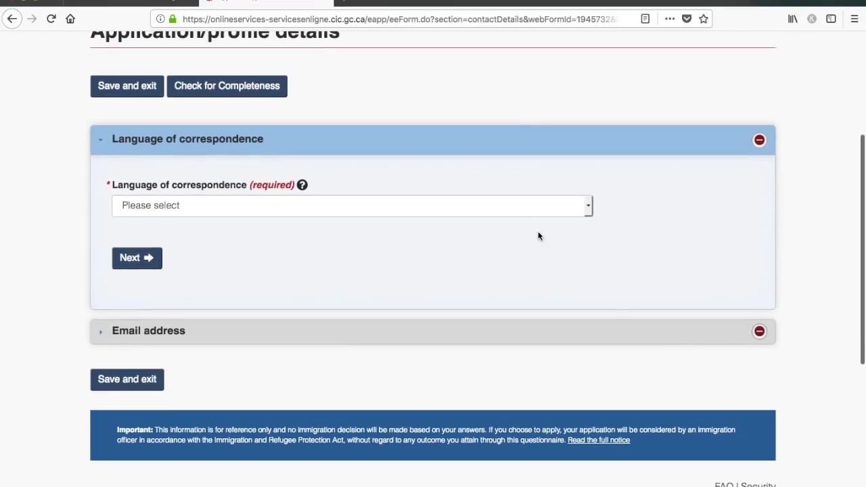
click(518, 204)
click(491, 213)
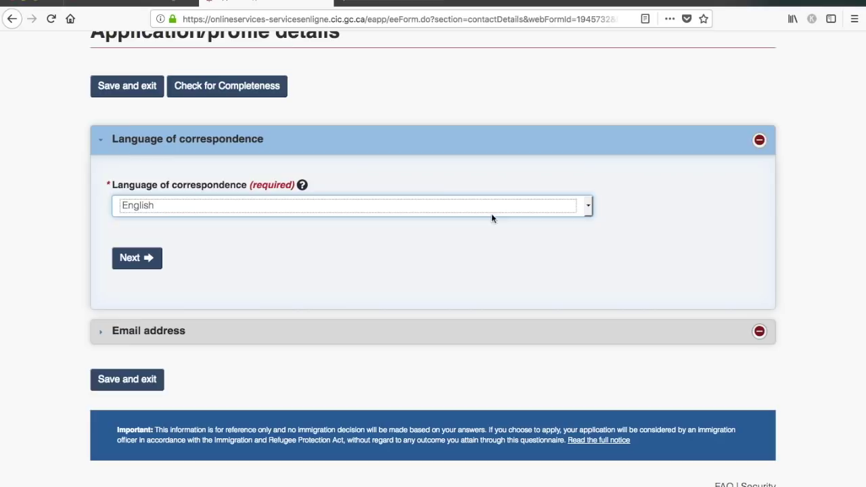
- Fill in the contact e-mail from a saved suggestion and save the contact details
click(145, 257)
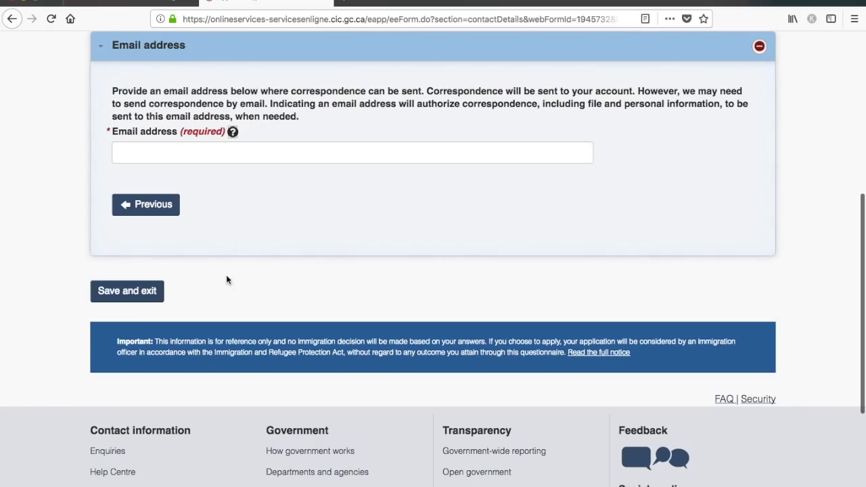
click(248, 150)
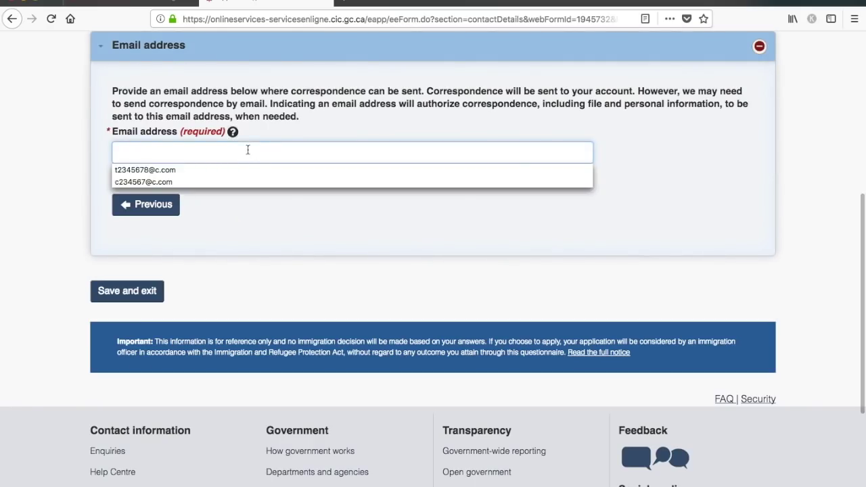
click(237, 164)
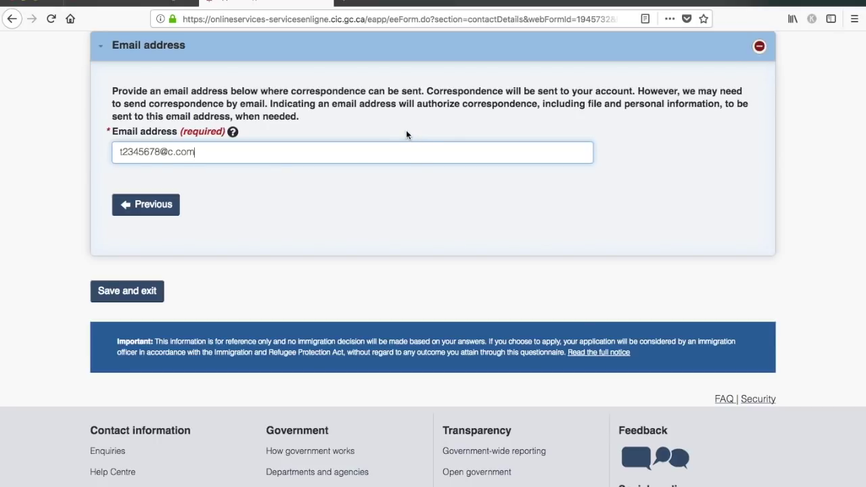
click(154, 292)
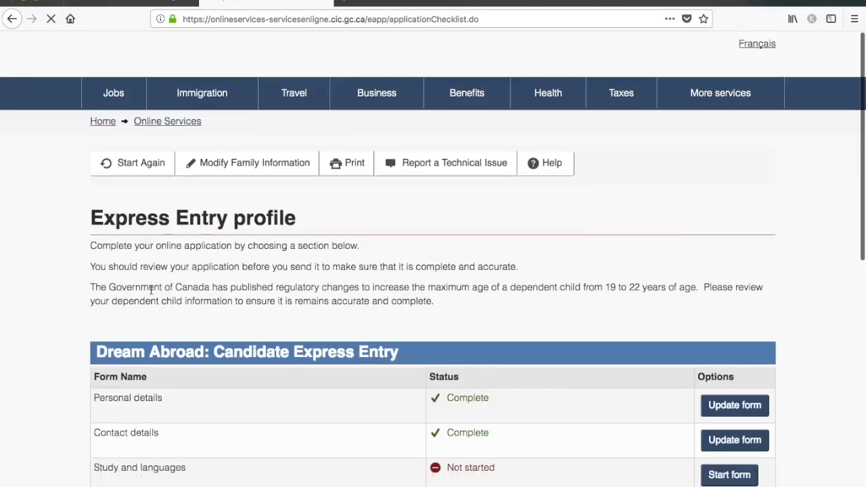
- Start the Study and languages form from the profile checklist
scroll(150, 288, down, 3)
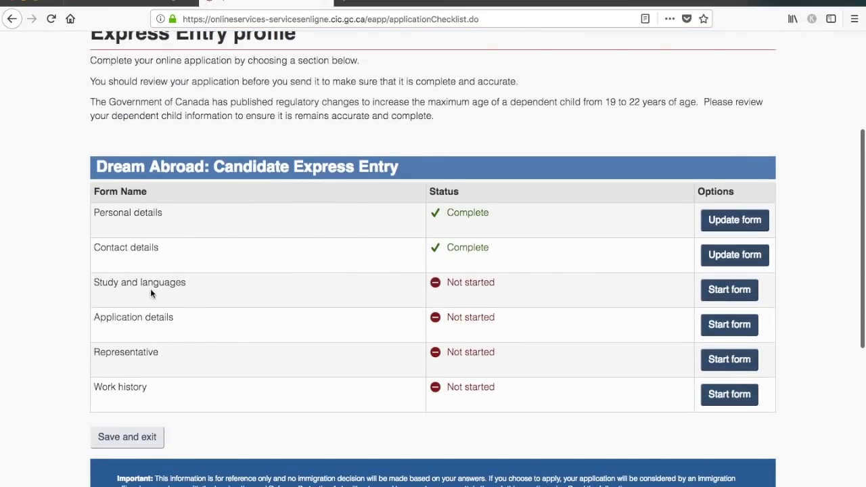
click(741, 291)
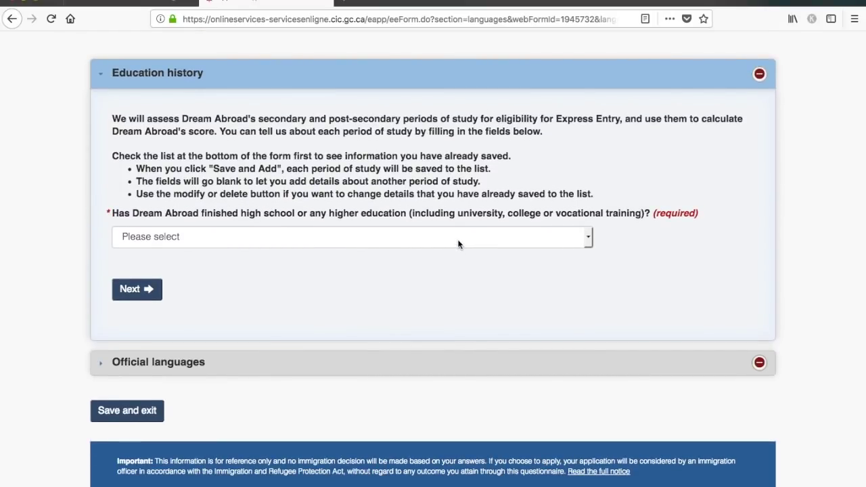
- Answer Yes to finished higher education and set the field of study to Medicine
click(458, 236)
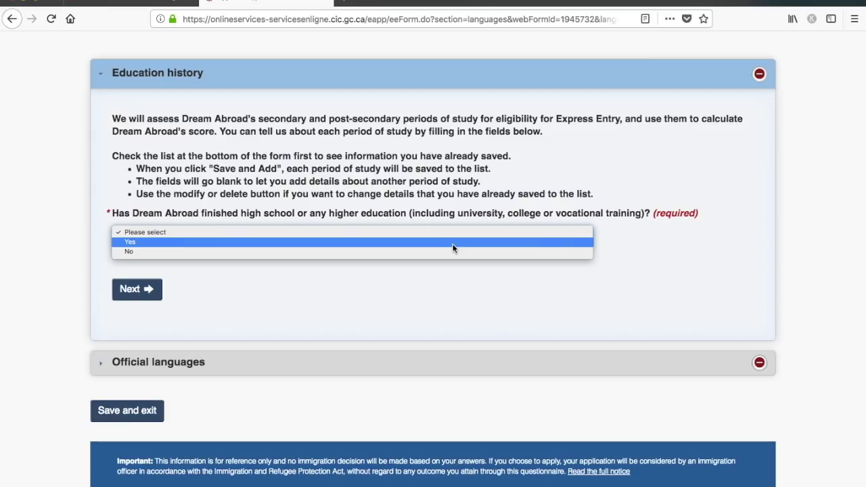
click(453, 248)
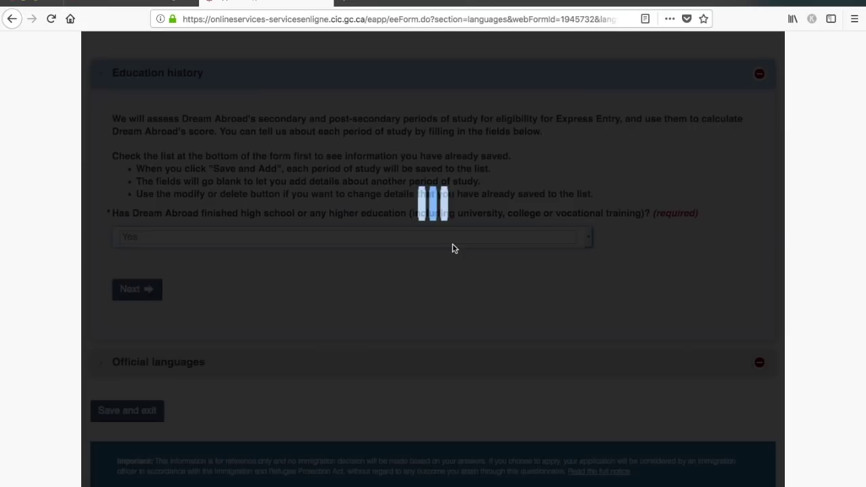
scroll(400, 272, down, 3)
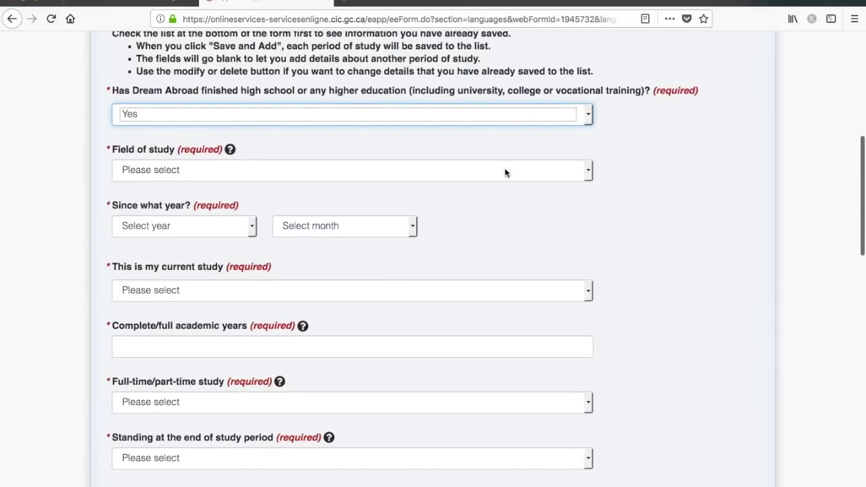
click(504, 171)
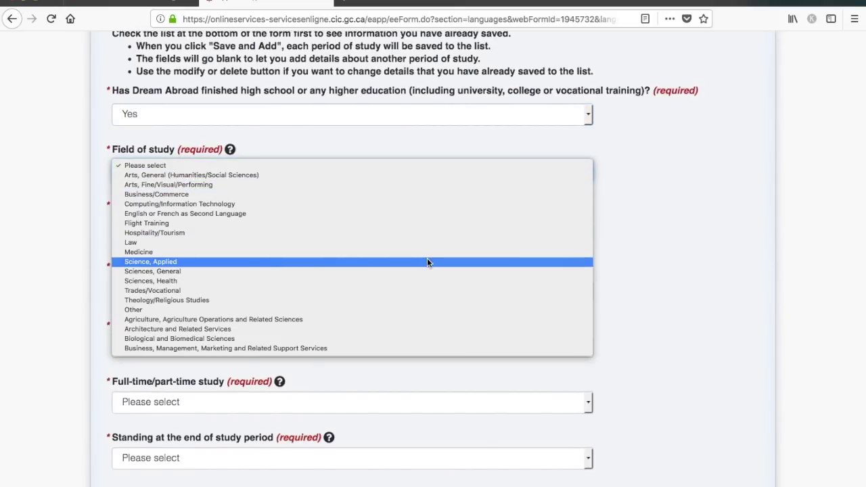
click(432, 252)
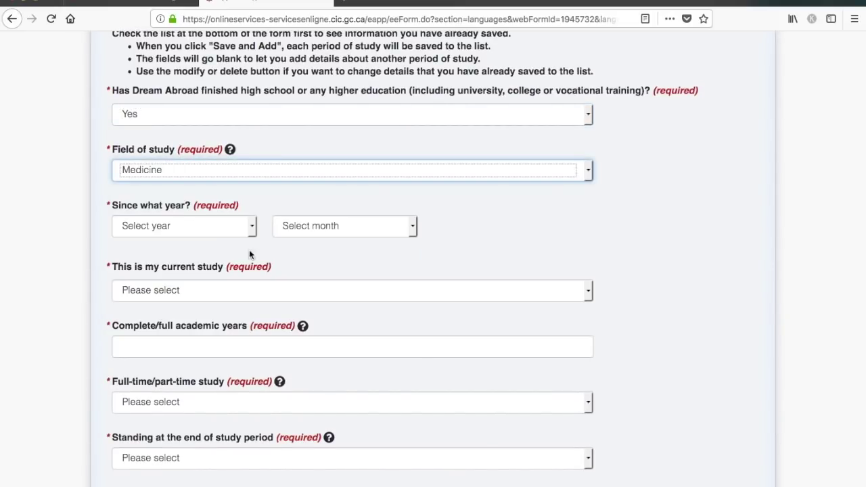
- Set the study start date to January 2010 and mark it as the current study
click(220, 224)
click(211, 234)
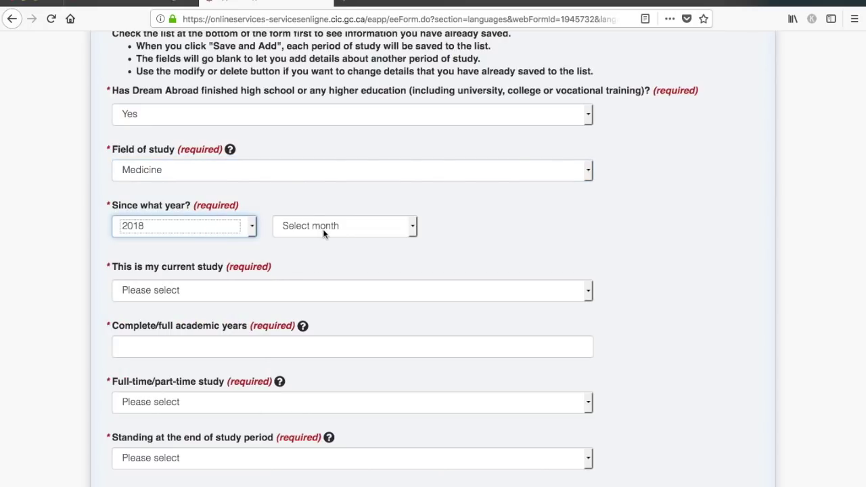
click(237, 226)
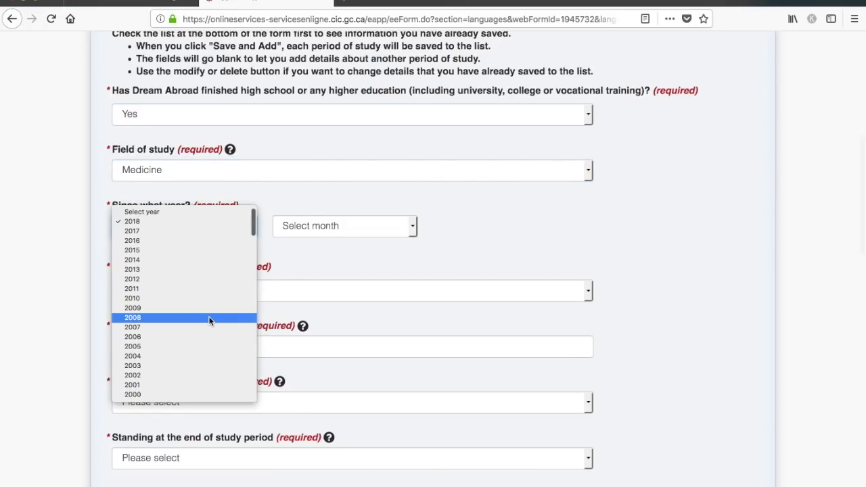
click(213, 298)
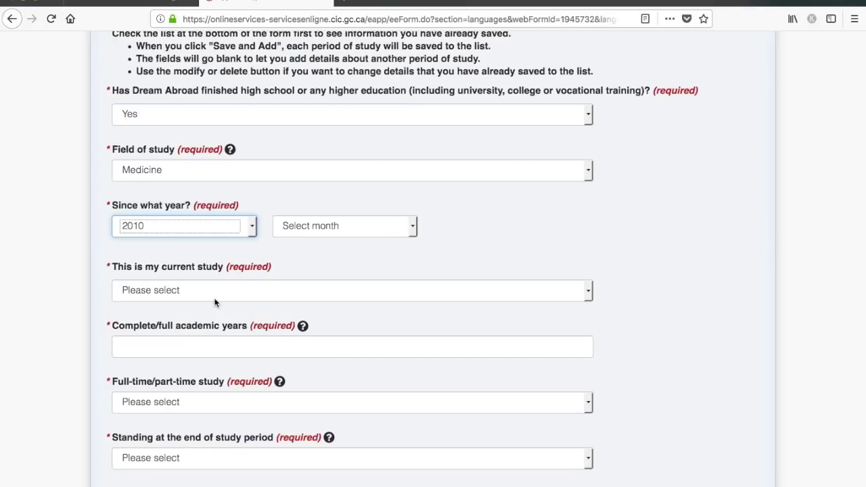
click(388, 225)
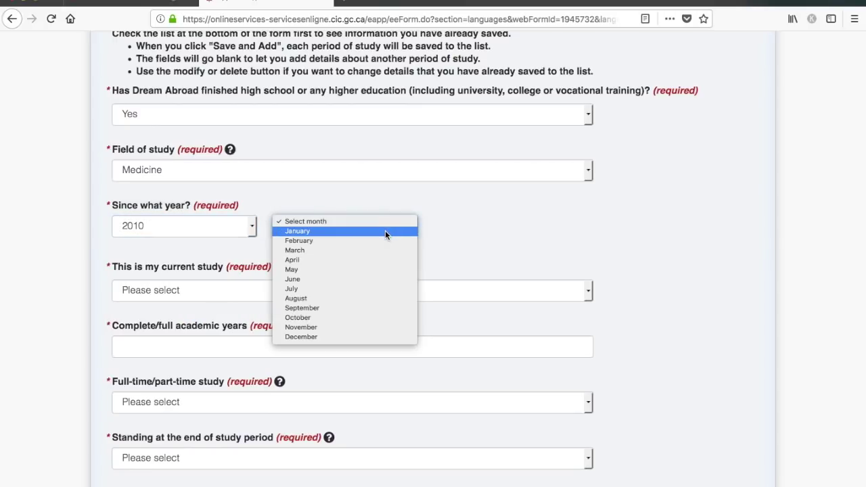
click(385, 231)
click(326, 287)
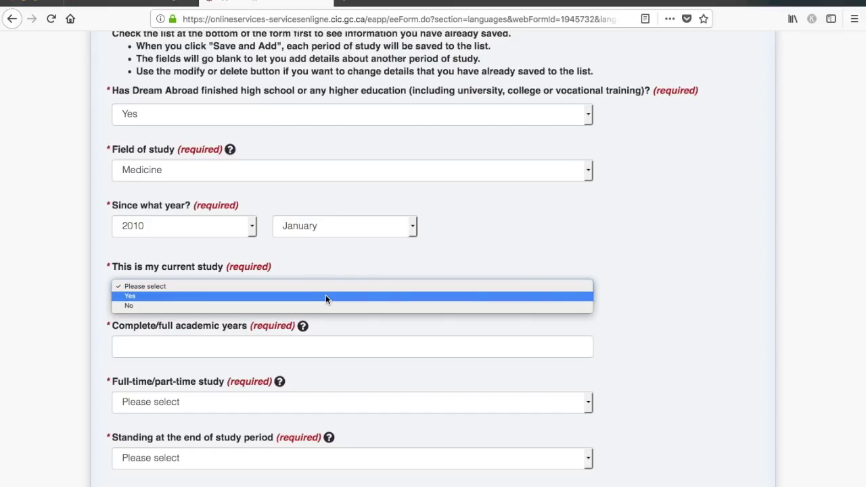
click(326, 294)
scroll(379, 322, down, 3)
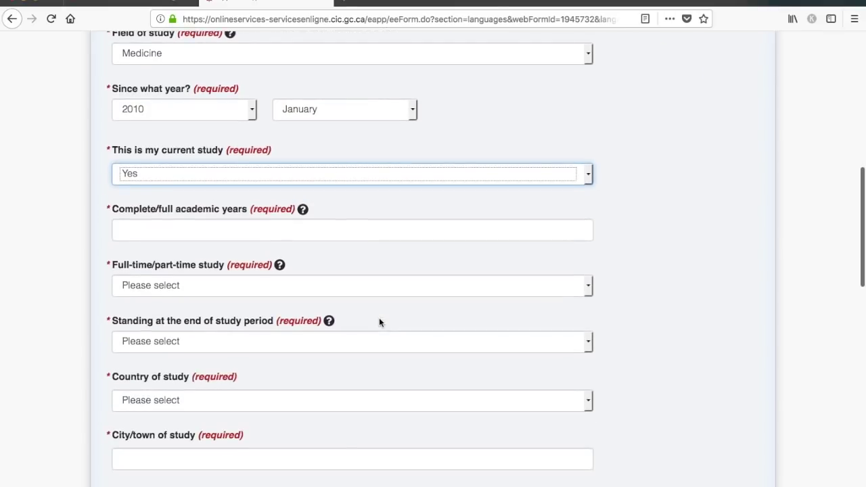
- Enter MBA as the completed academic years, Full Time, with a degree awarded
click(379, 239)
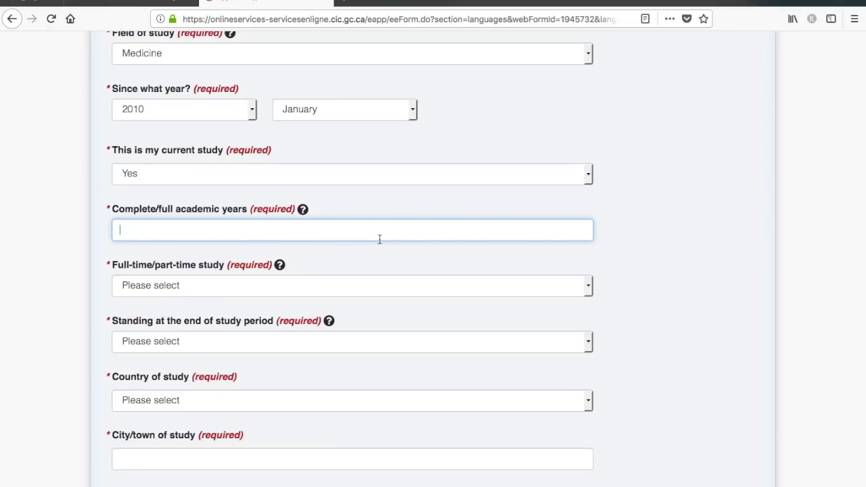
text(MBA)
click(317, 289)
click(302, 293)
scroll(296, 351, down, 3)
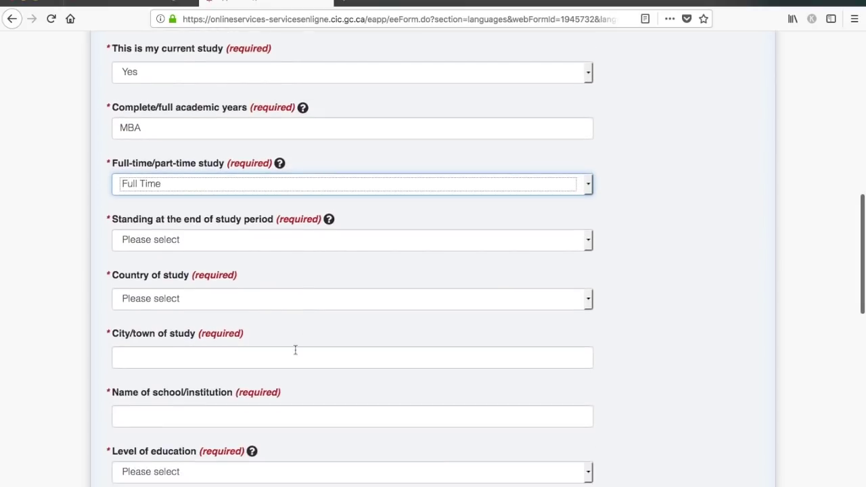
click(315, 240)
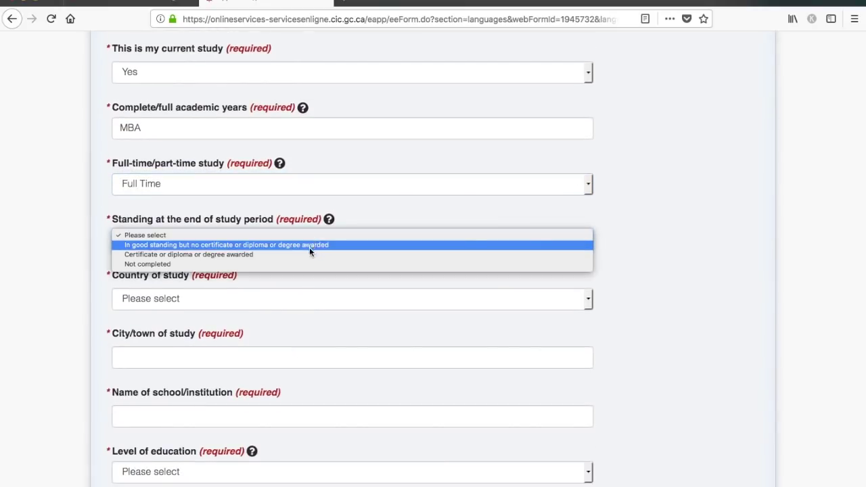
click(302, 255)
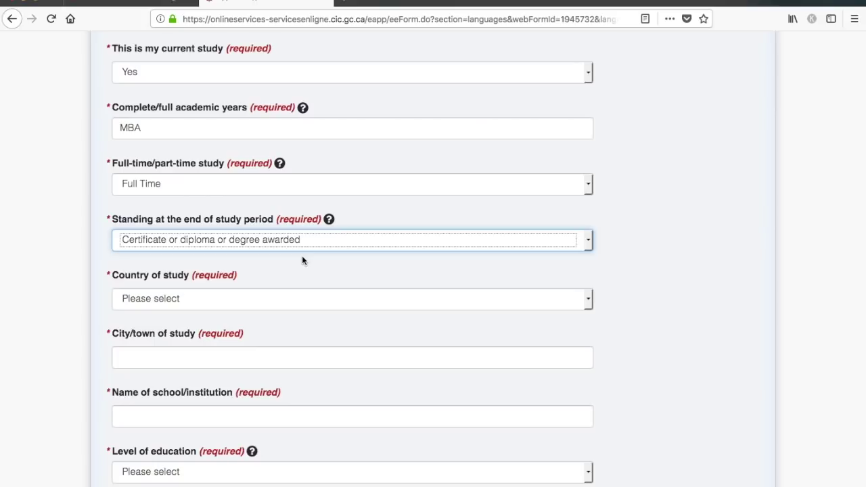
scroll(301, 261, down, 2)
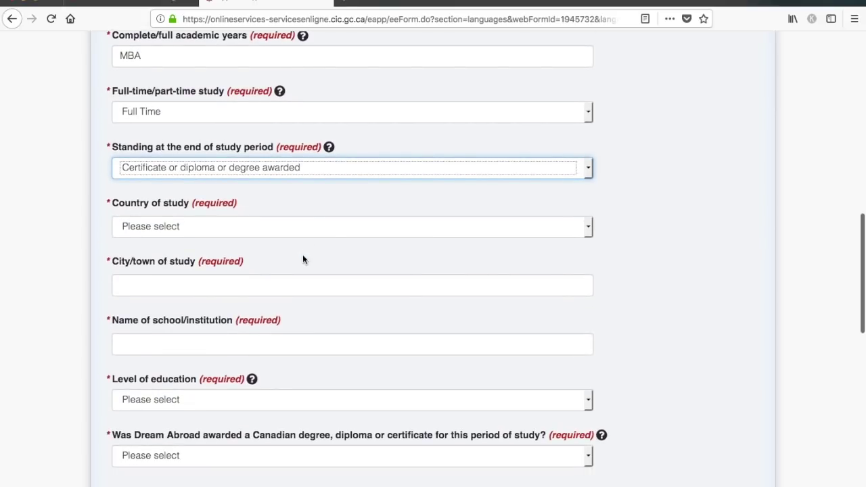
- Record the study location as New Delhi, India, at ABC college
click(347, 230)
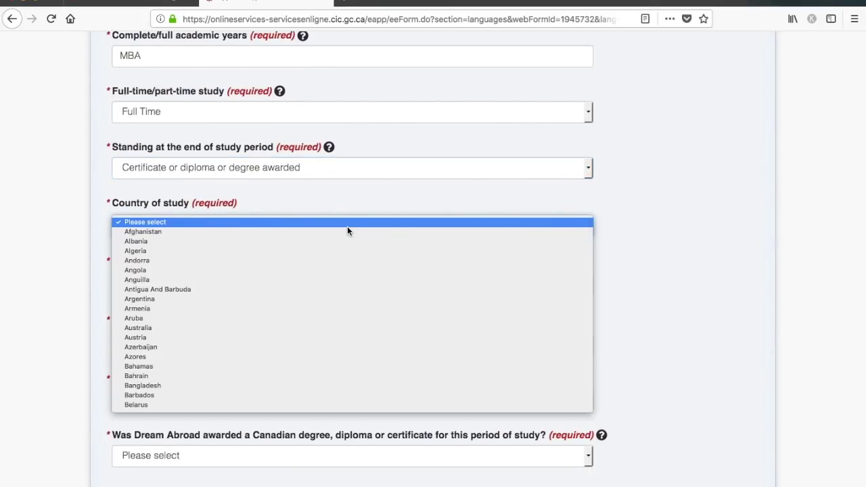
text(in)
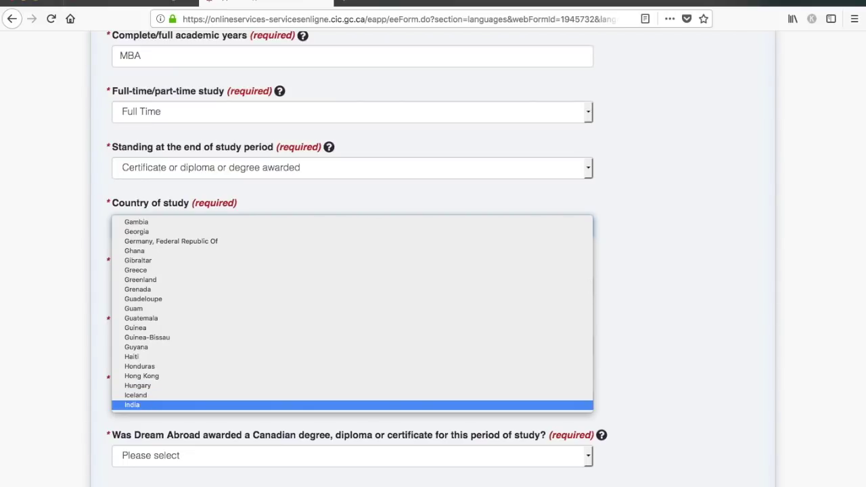
key(Return)
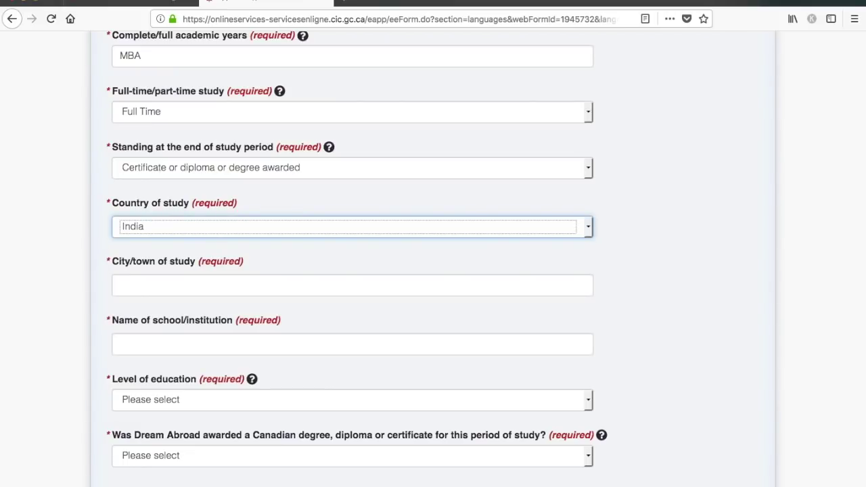
click(737, 203)
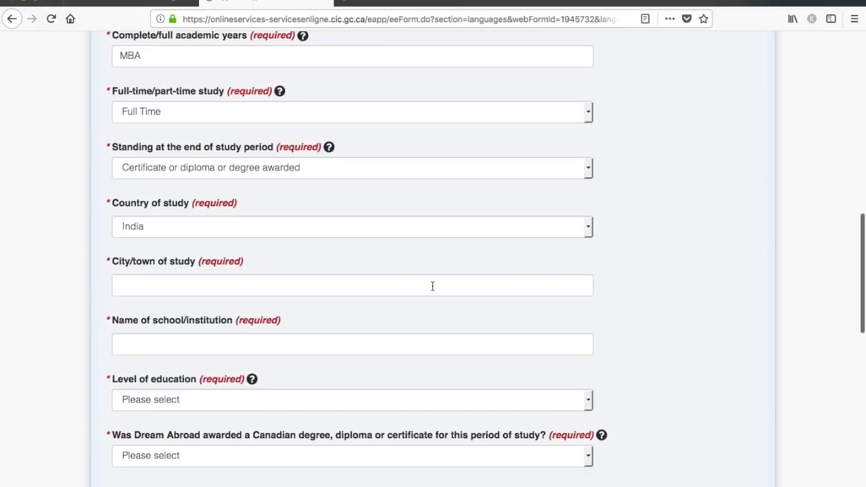
click(400, 281)
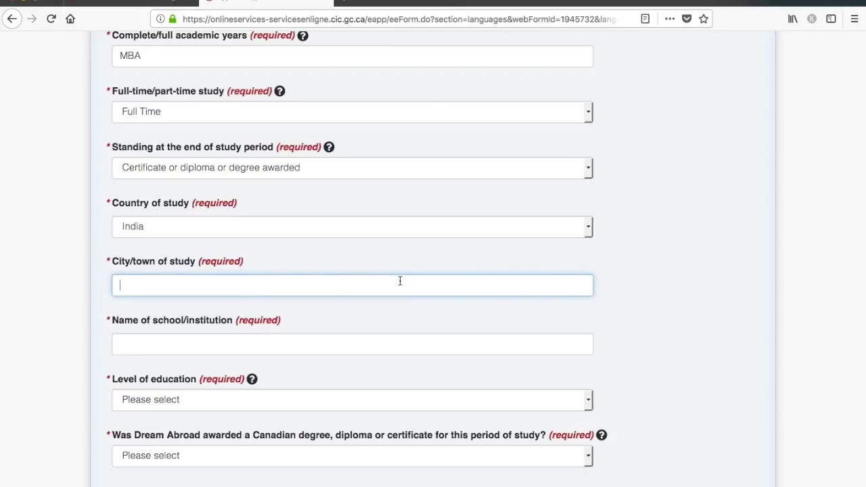
text(New Delhi)
scroll(489, 352, down, 2)
click(359, 289)
text(ABC college)
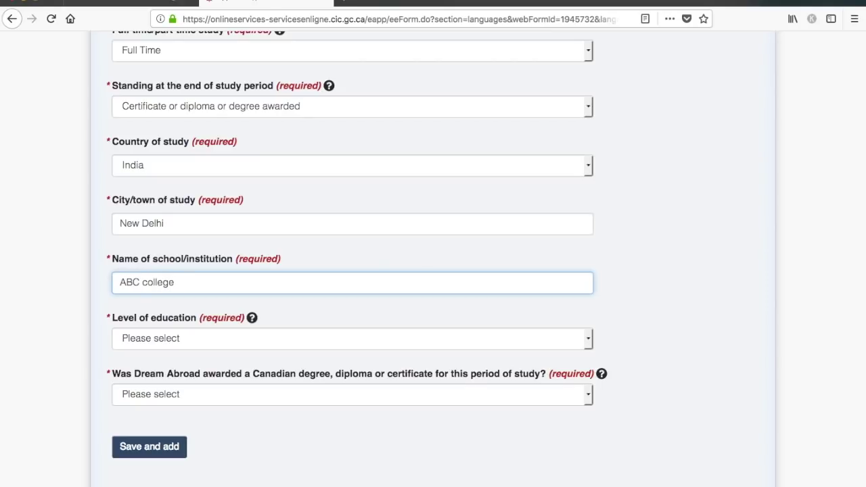
scroll(708, 286, down, 3)
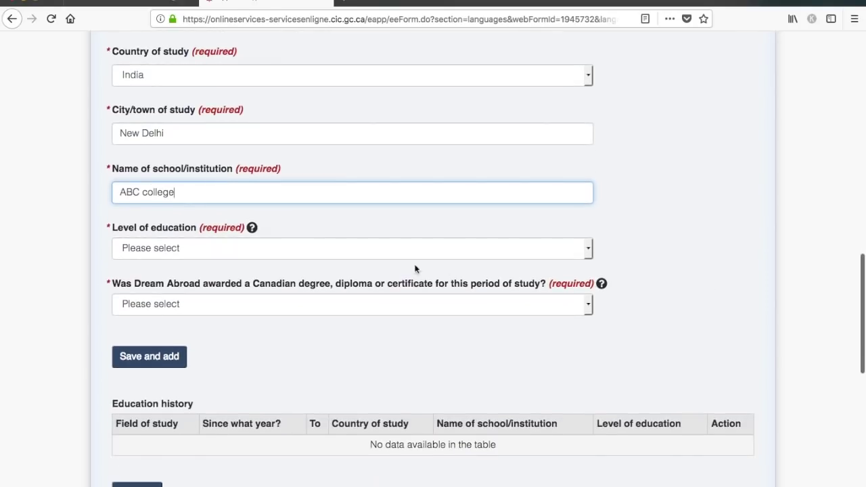
- Set the education level to Bachelor's degree and answer No to a Canadian degree, diploma or certificate
click(386, 252)
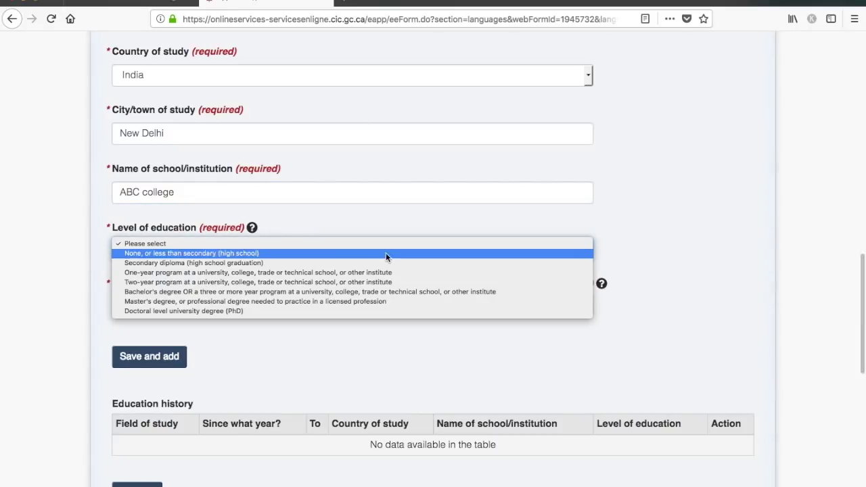
click(376, 291)
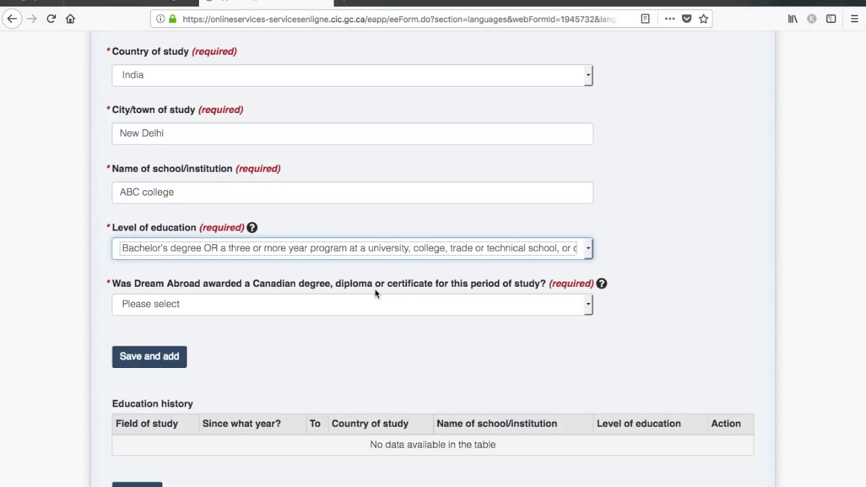
click(328, 311)
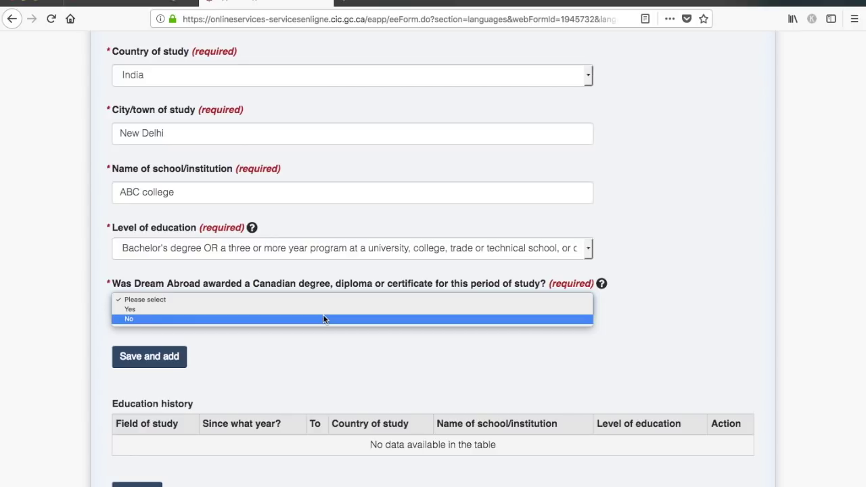
click(322, 319)
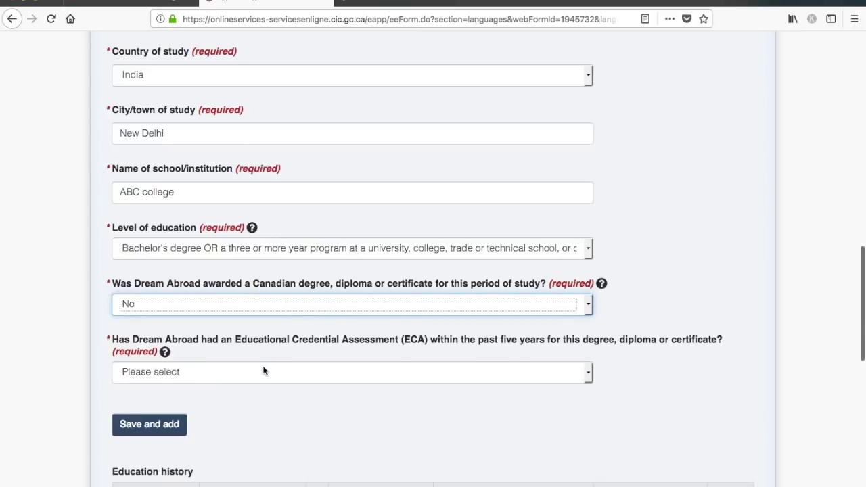
scroll(306, 374, down, 2)
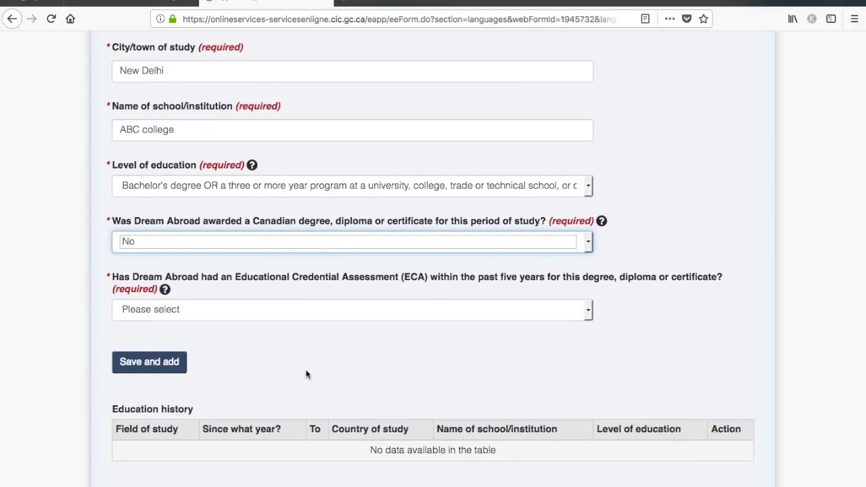
click(369, 316)
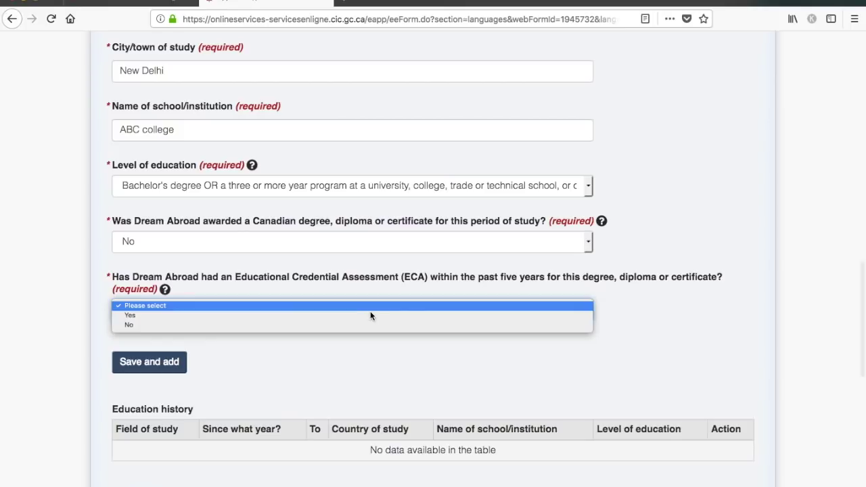
- Answer Yes to having an ECA, issued by World Education Services
click(370, 318)
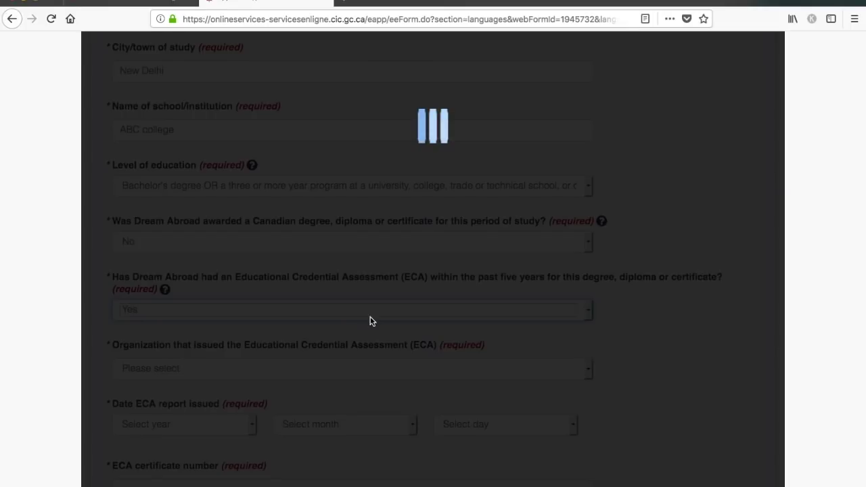
scroll(371, 321, down, 1)
scroll(371, 321, down, 5)
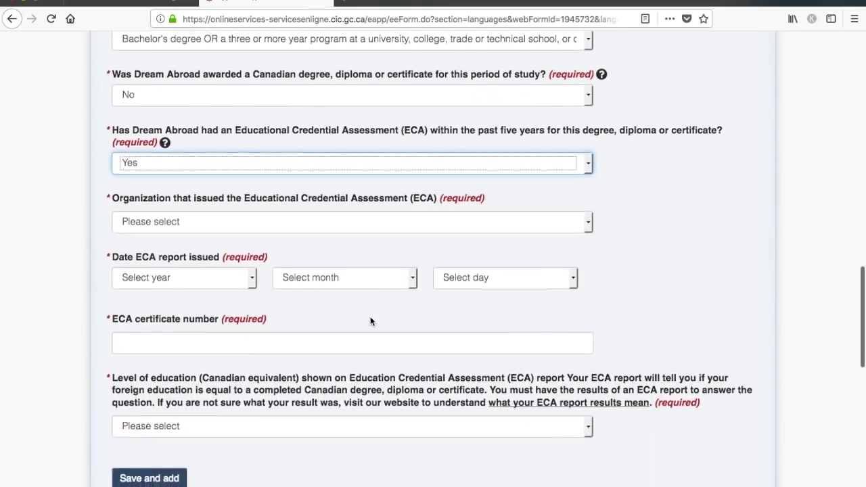
click(416, 190)
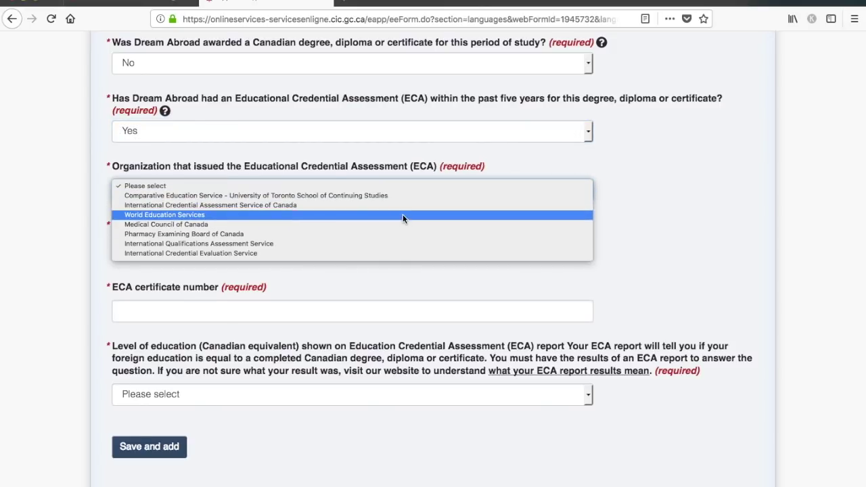
click(403, 215)
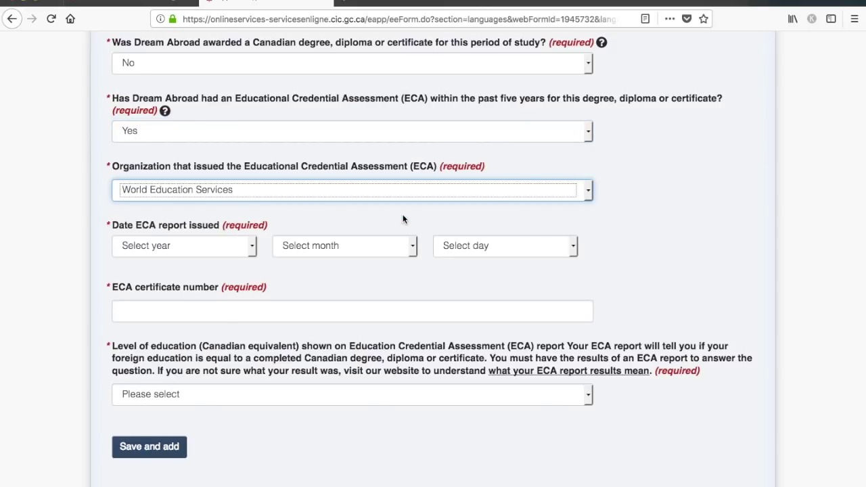
- Set the ECA report date to 2017 June 01 and enter the ECA certificate number
click(213, 251)
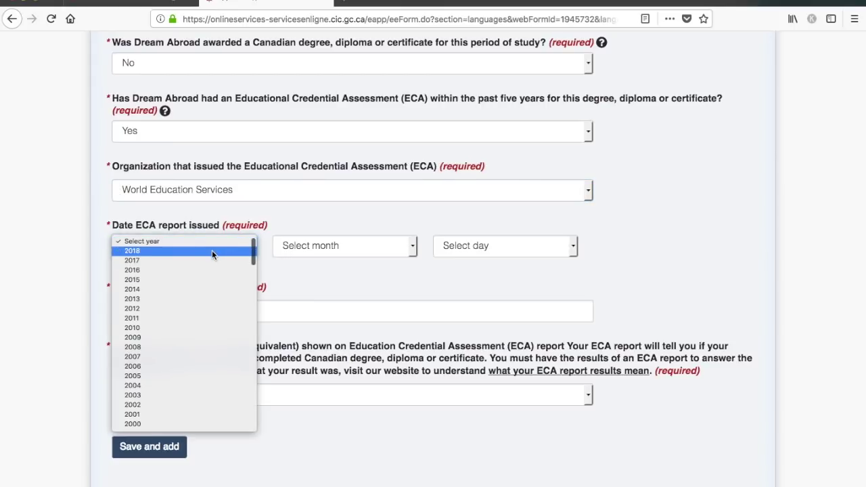
click(208, 260)
click(320, 249)
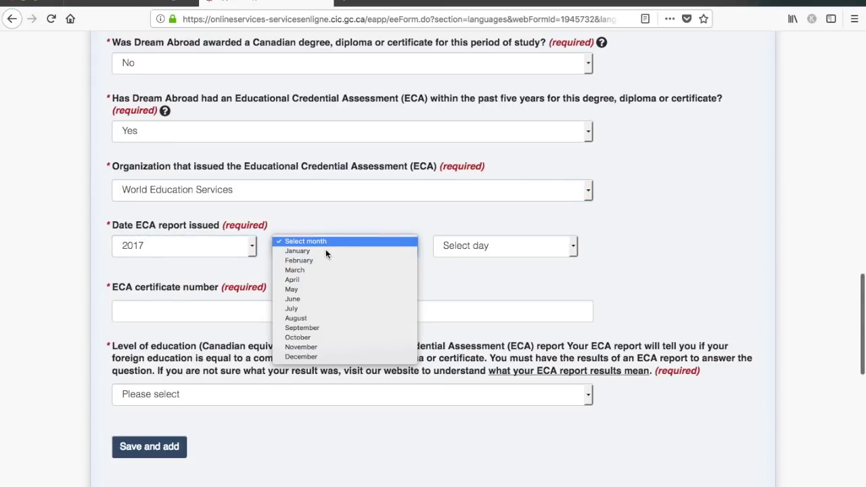
click(321, 295)
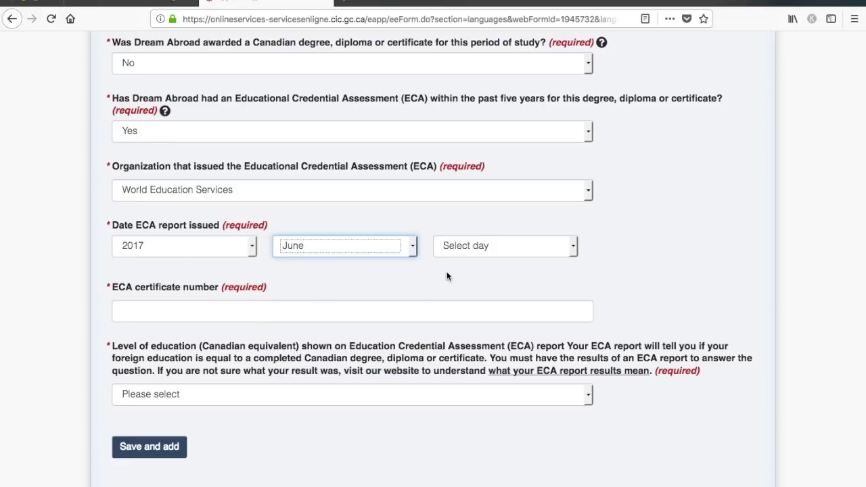
click(496, 251)
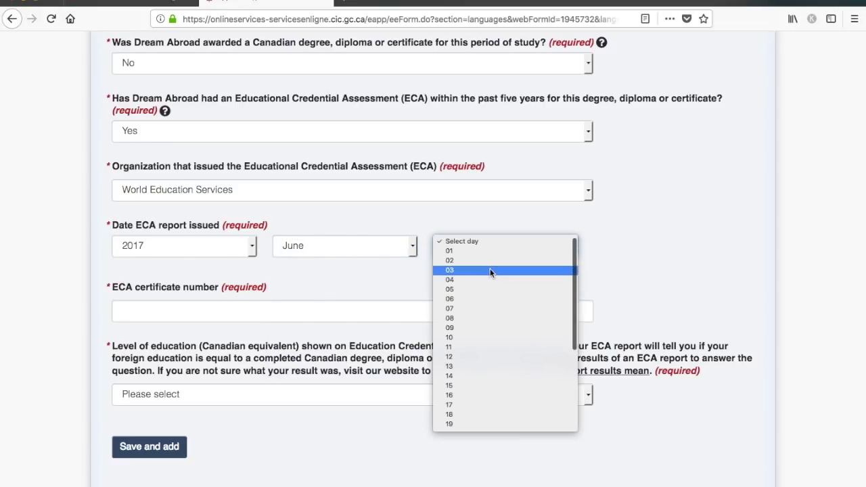
click(492, 252)
scroll(606, 264, down, 3)
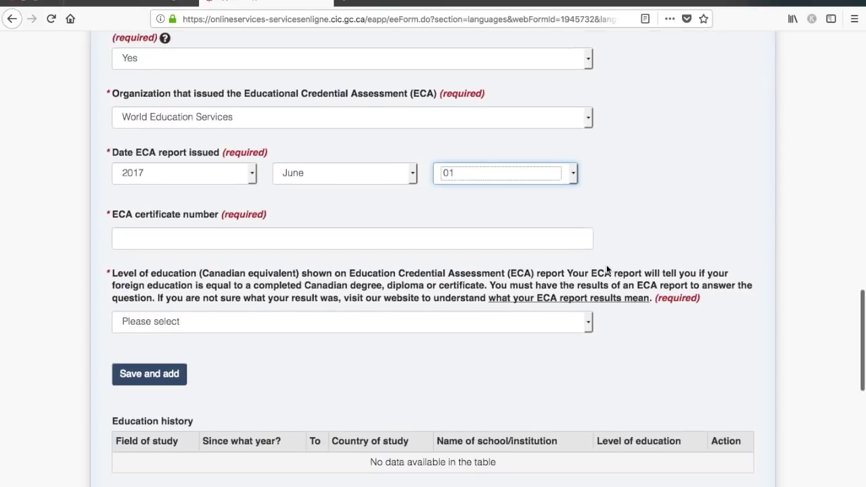
click(352, 219)
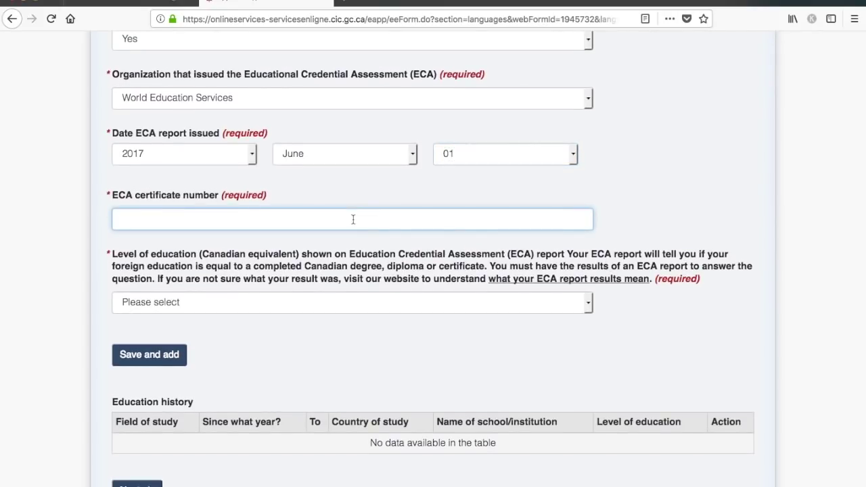
text(E23456789)
click(394, 301)
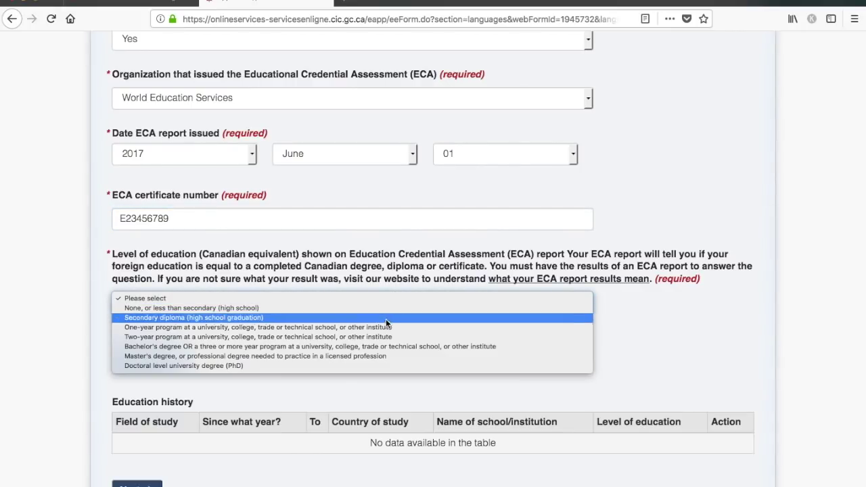
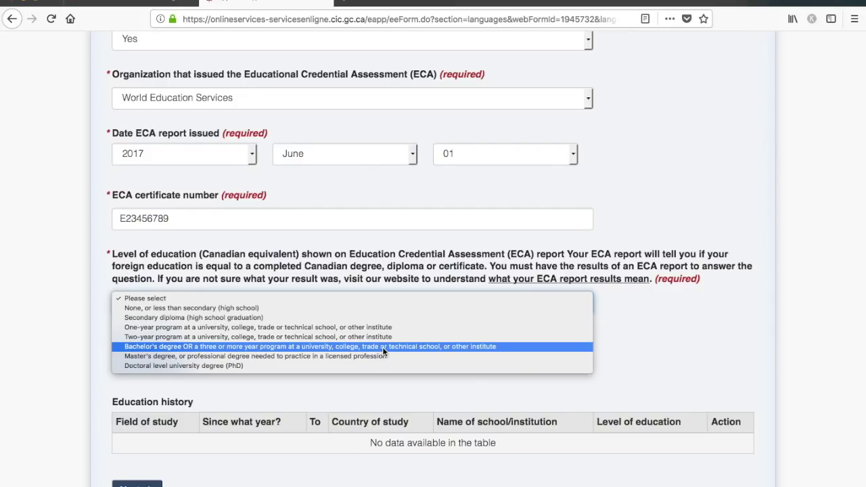
- Set the ECA level to Bachelor's degree, try saving, and return to the flagged academic years field
click(383, 347)
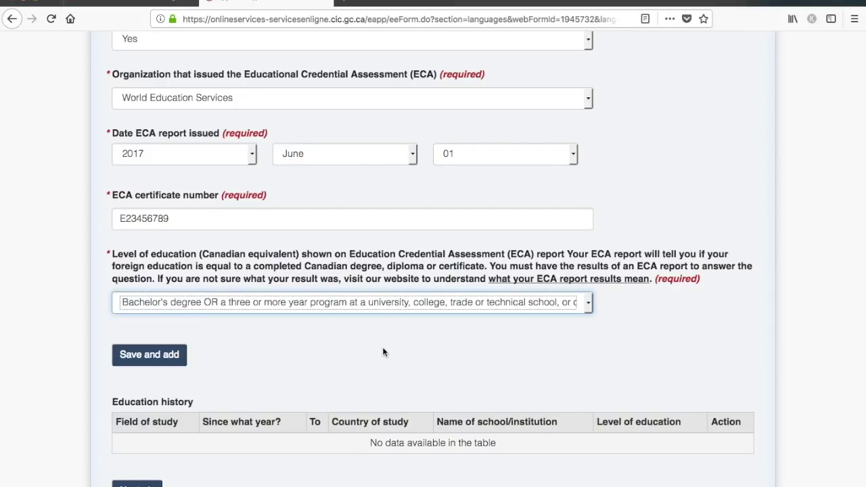
click(157, 360)
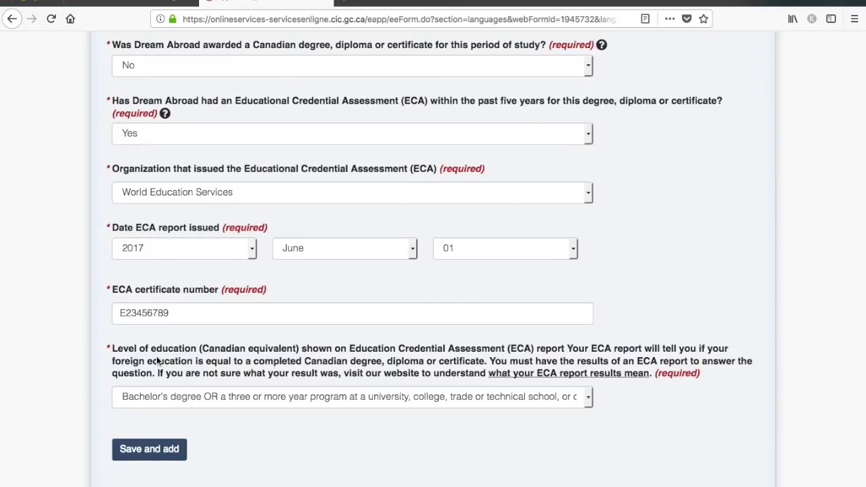
scroll(157, 362, down, 5)
scroll(156, 361, down, 2)
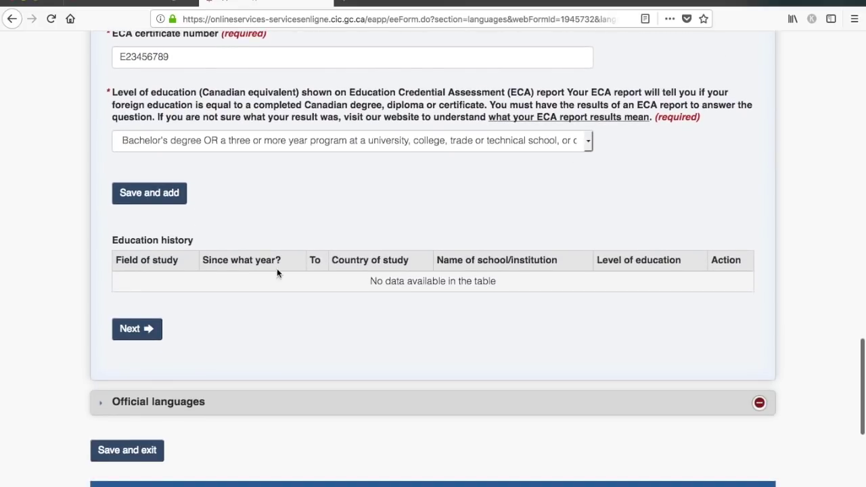
scroll(280, 230, up, 7)
scroll(280, 231, up, 5)
scroll(280, 231, up, 10)
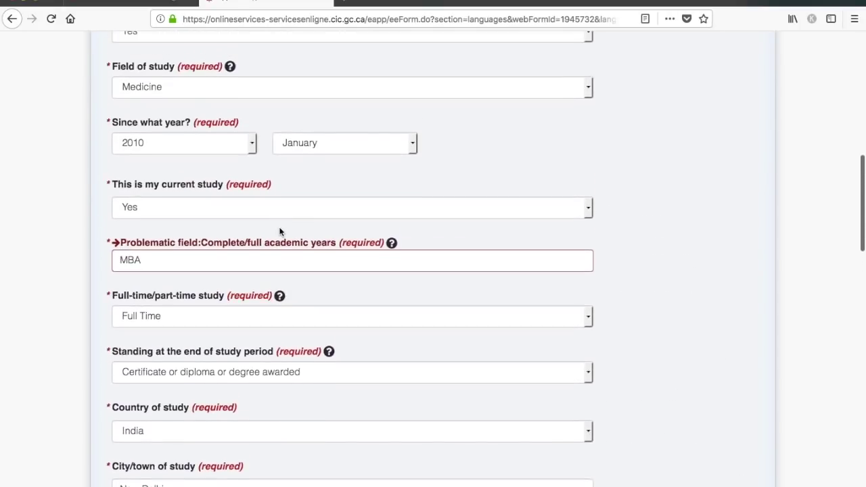
scroll(280, 231, up, 1)
click(328, 276)
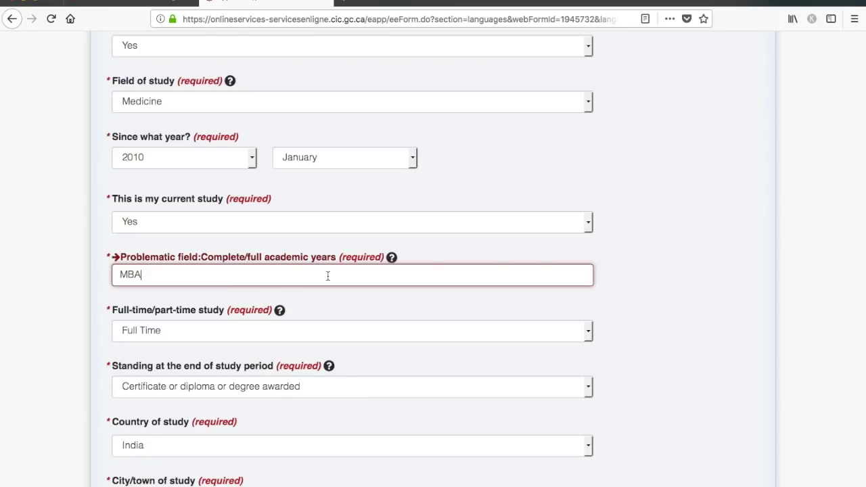
- Replace MBA with 2 in academic years and save the Medicine study period
key(BackSpace)
key(BackSpace)
key(BackSpace)
text(2)
scroll(433, 271, down, 4)
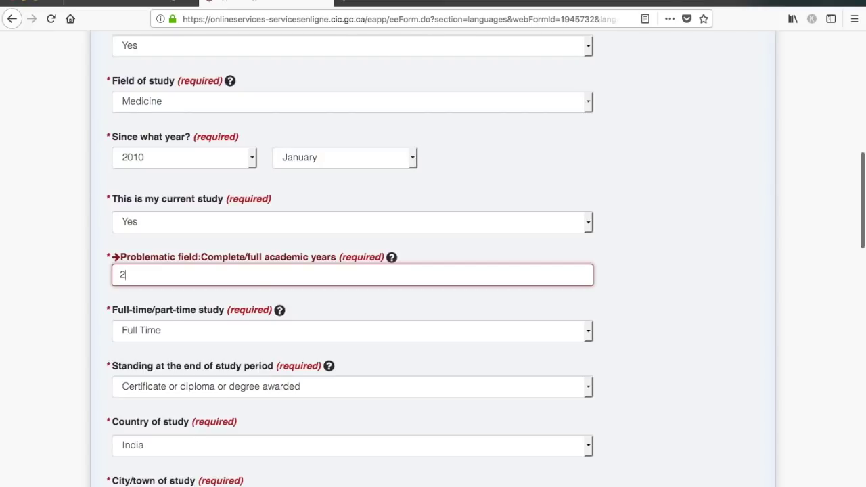
scroll(433, 271, down, 10)
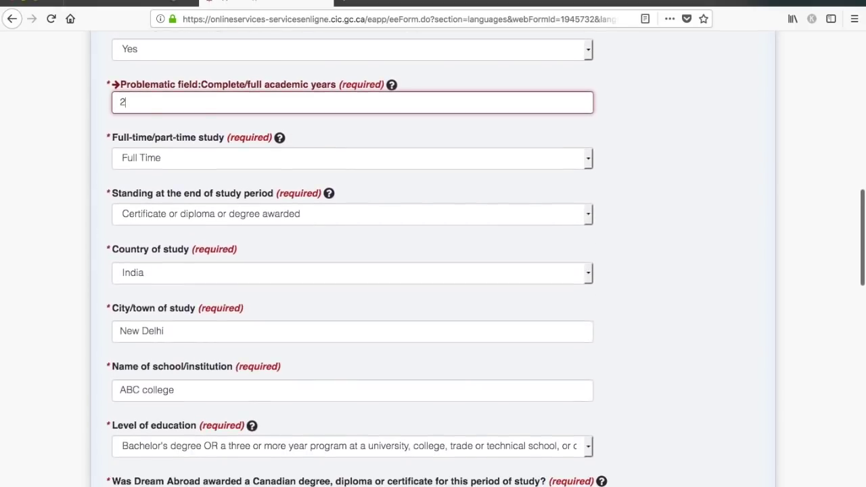
scroll(230, 384, down, 3)
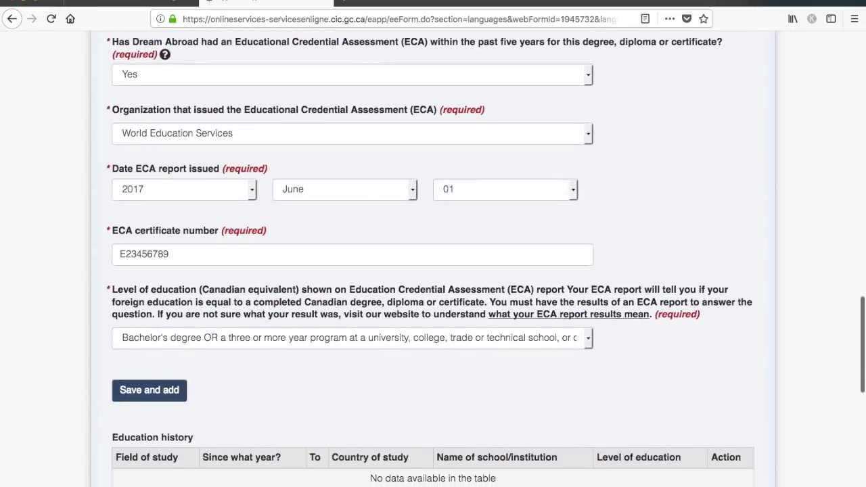
click(161, 399)
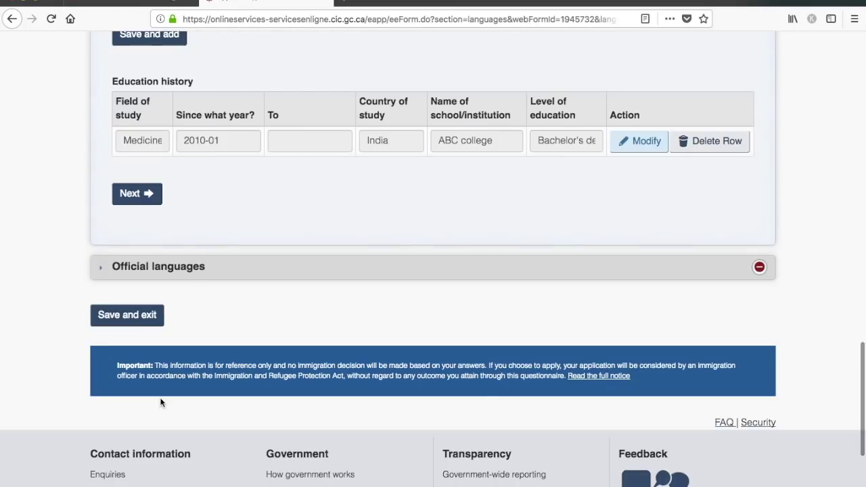
- Continue to the official languages section
scroll(161, 403, down, 3)
scroll(161, 402, up, 4)
scroll(161, 402, up, 2)
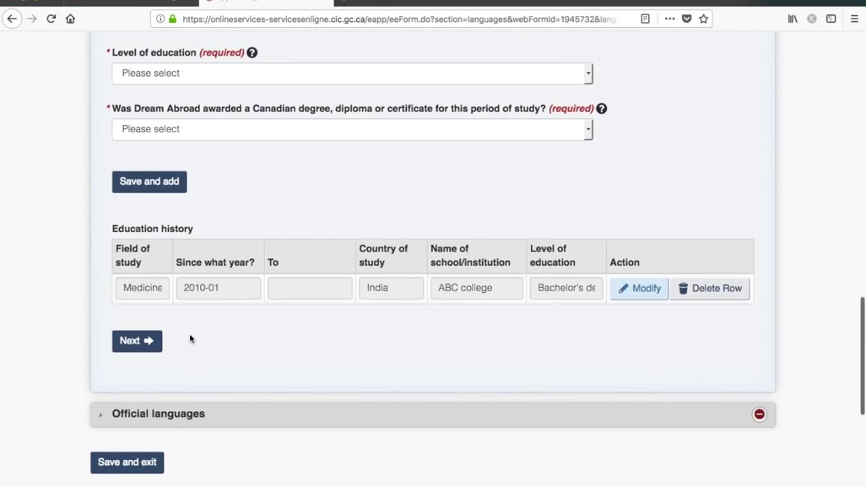
click(130, 340)
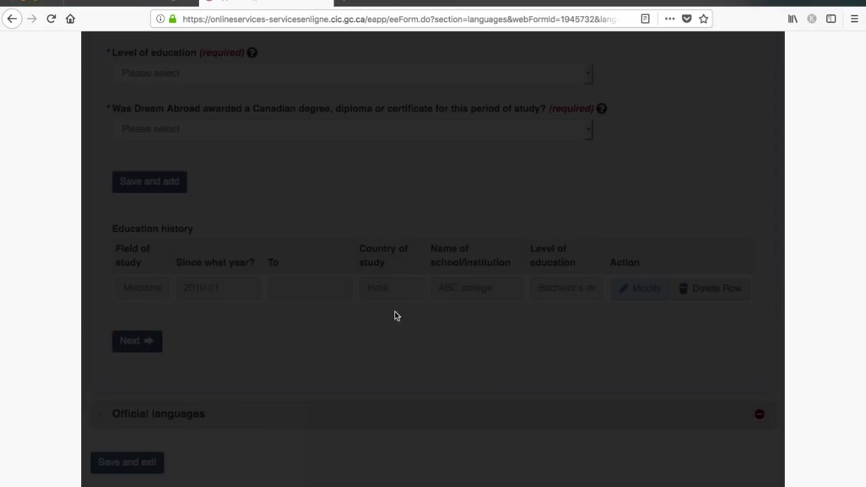
- Select IELTS General Training as the language test version
scroll(420, 321, down, 1)
scroll(420, 318, down, 4)
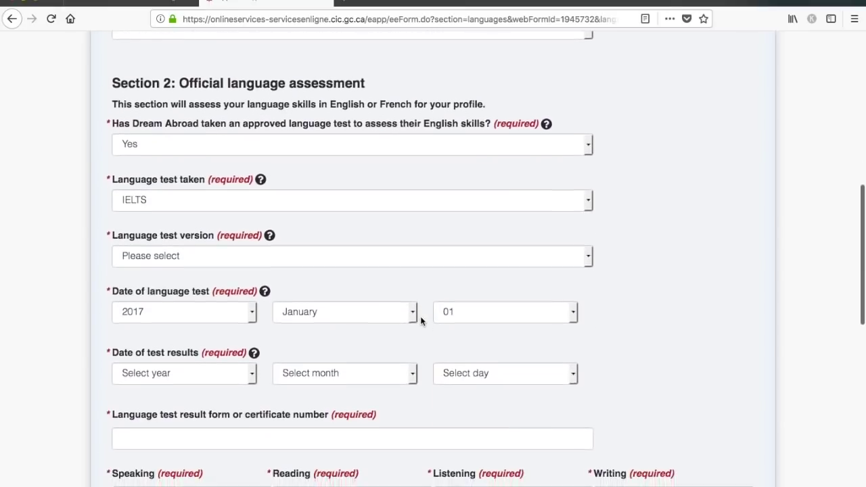
scroll(420, 316, down, 1)
scroll(420, 321, down, 1)
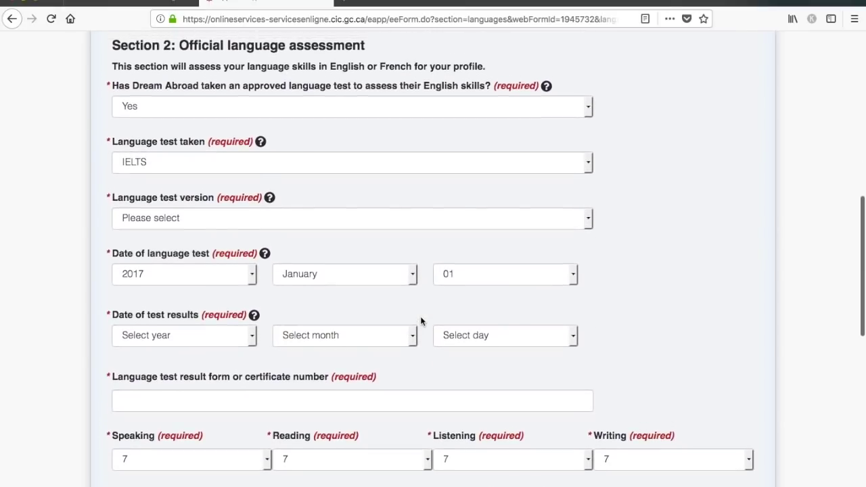
click(463, 225)
click(460, 225)
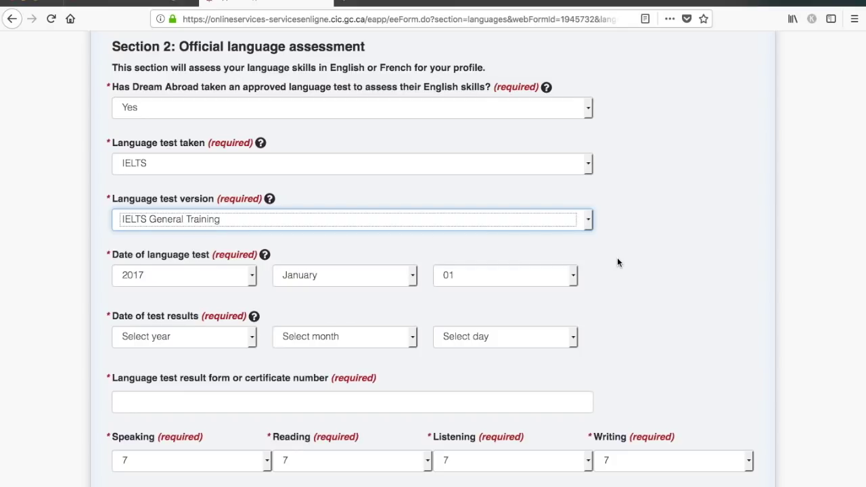
- Set the language test results date to 2017 January 14
scroll(616, 262, down, 3)
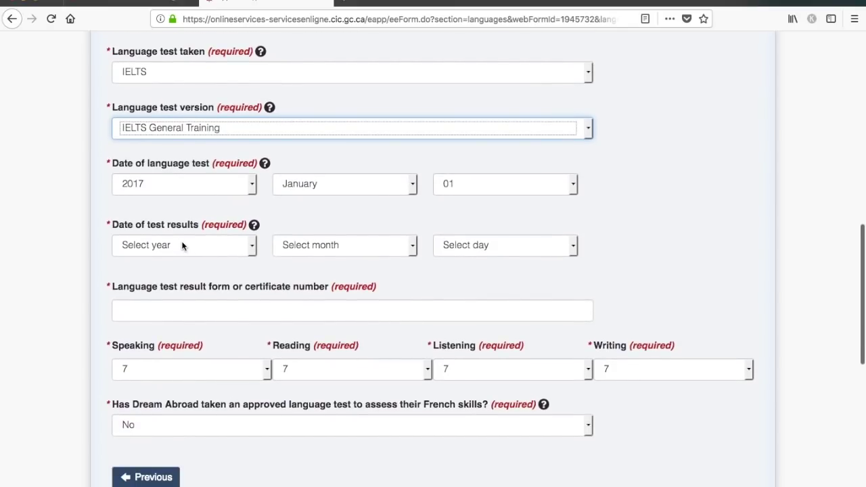
click(182, 245)
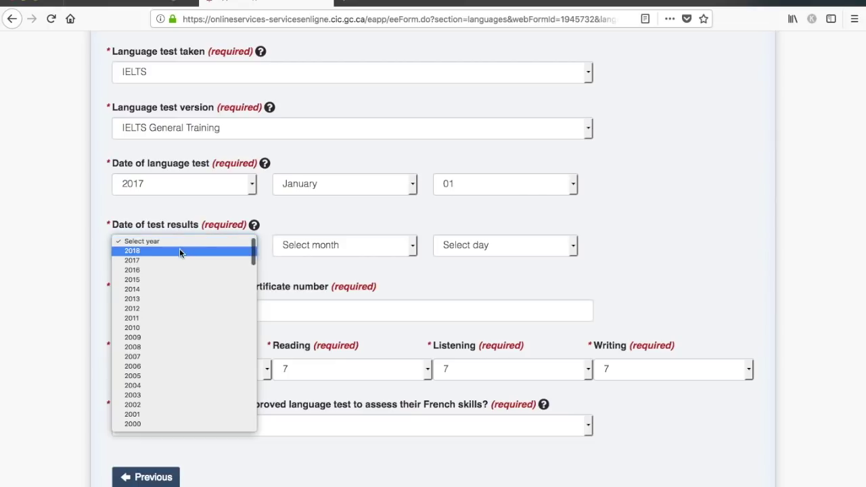
click(179, 250)
click(347, 245)
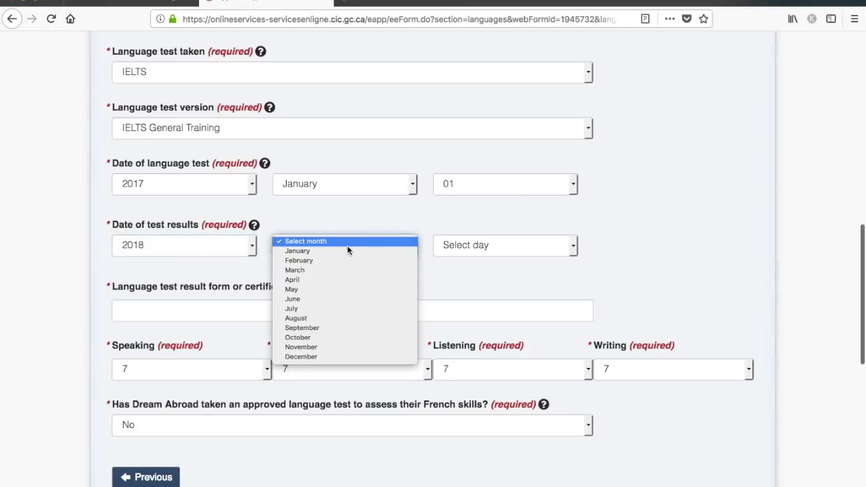
click(344, 250)
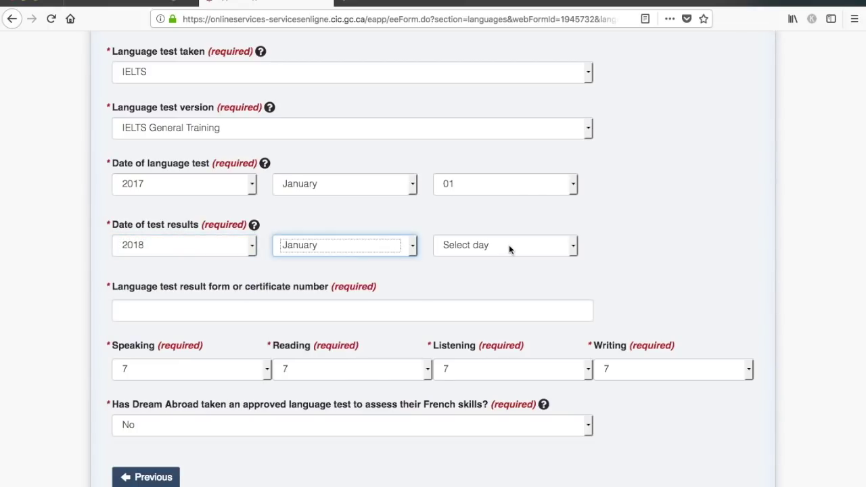
click(228, 244)
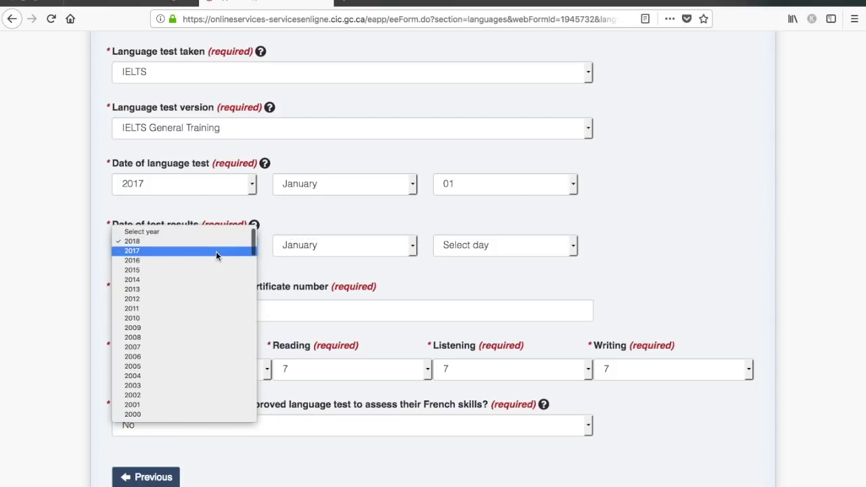
click(216, 251)
click(492, 251)
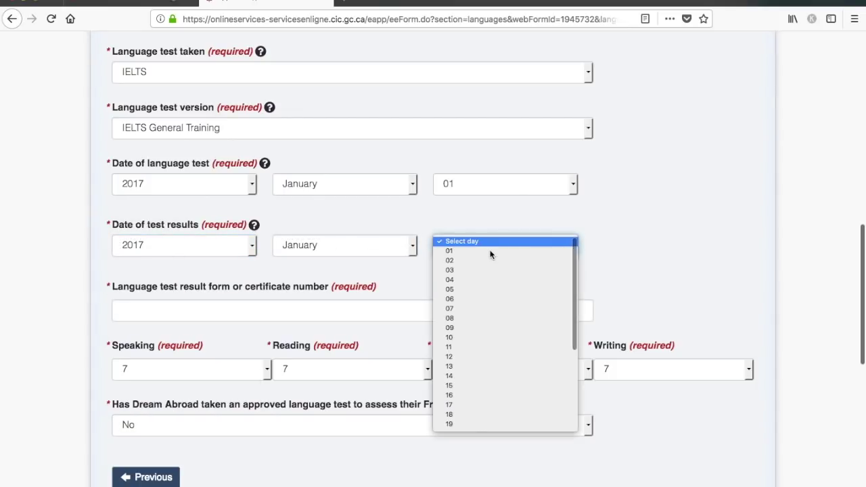
click(507, 376)
click(636, 287)
scroll(639, 273, down, 3)
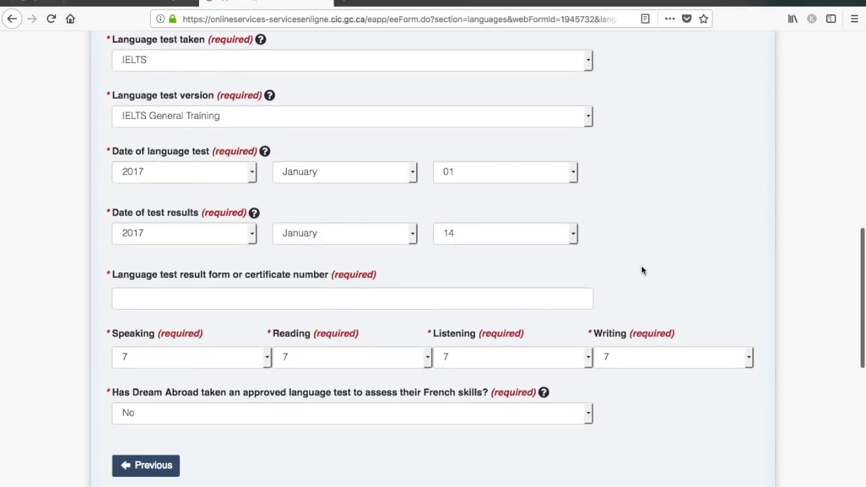
- Enter the test result form number and save and exit the language details
click(357, 203)
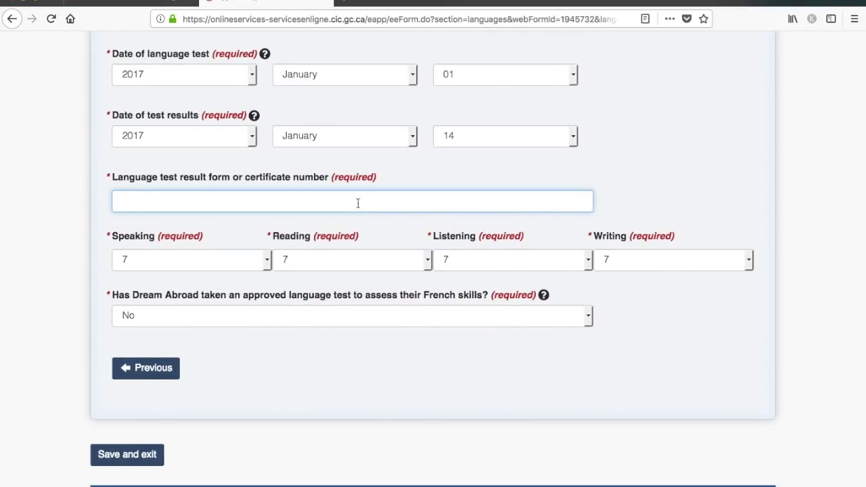
text(EI34567987)
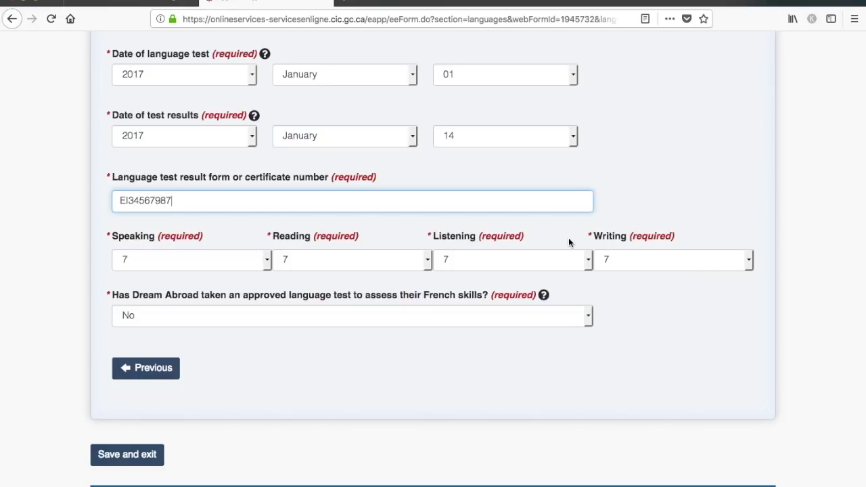
scroll(621, 411, down, 1)
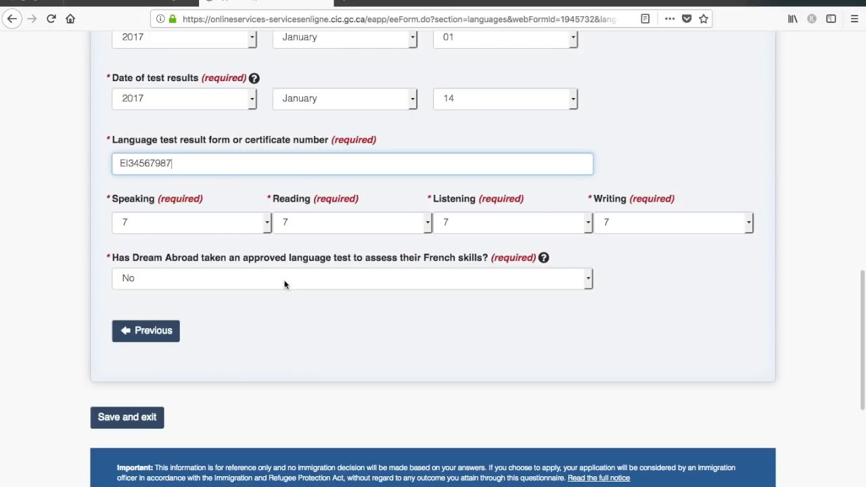
click(135, 420)
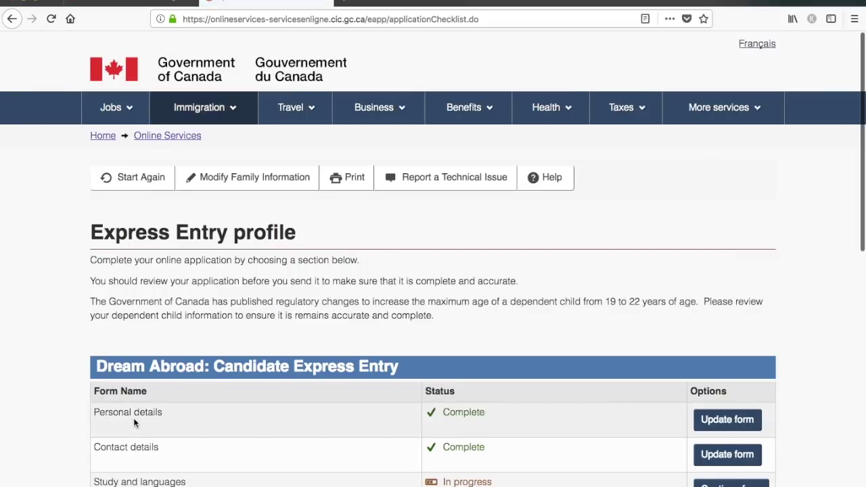
- Resume Study and languages and run the completeness check to locate the missing answer
scroll(506, 305, down, 3)
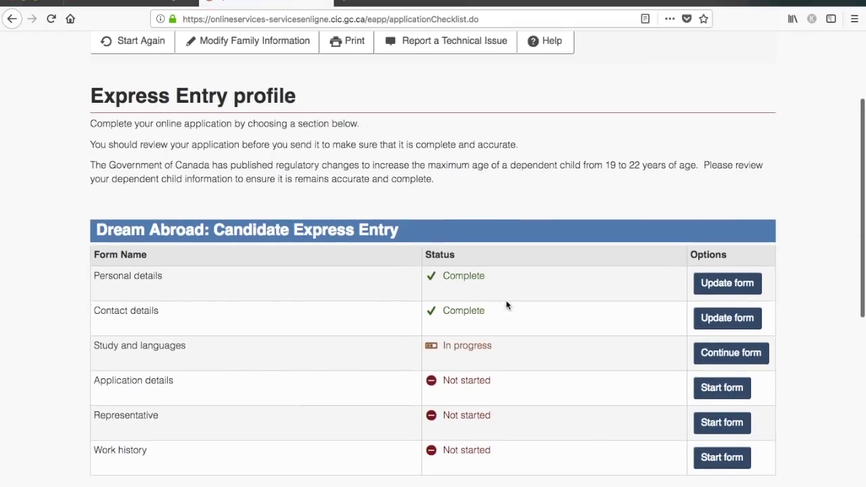
click(731, 353)
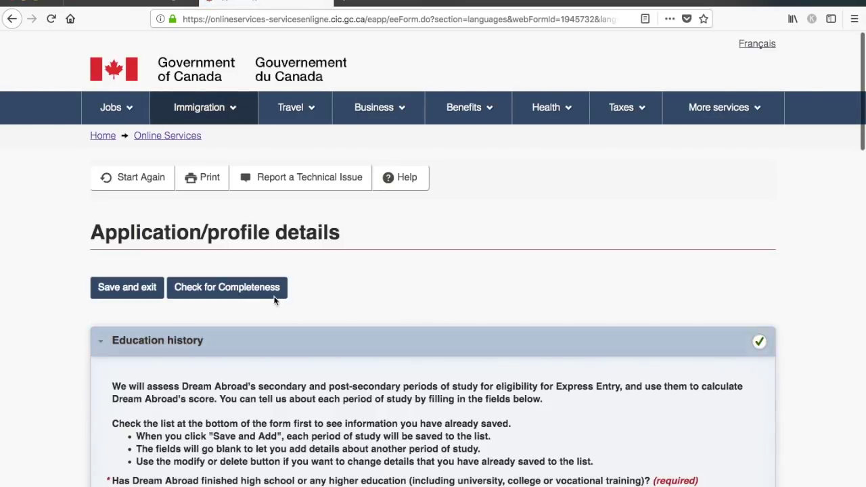
click(253, 287)
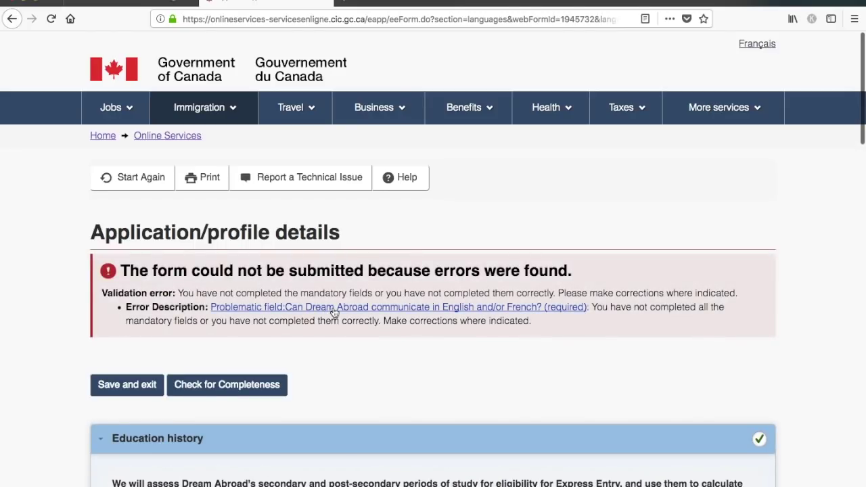
click(332, 308)
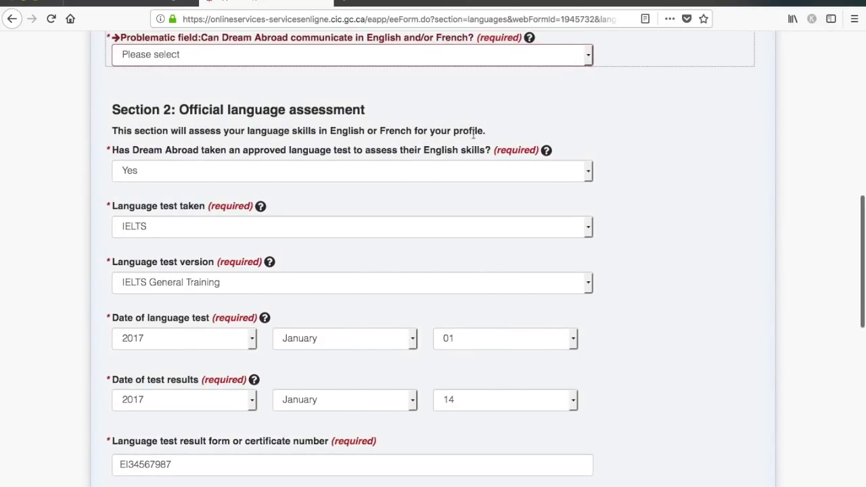
scroll(474, 133, up, 3)
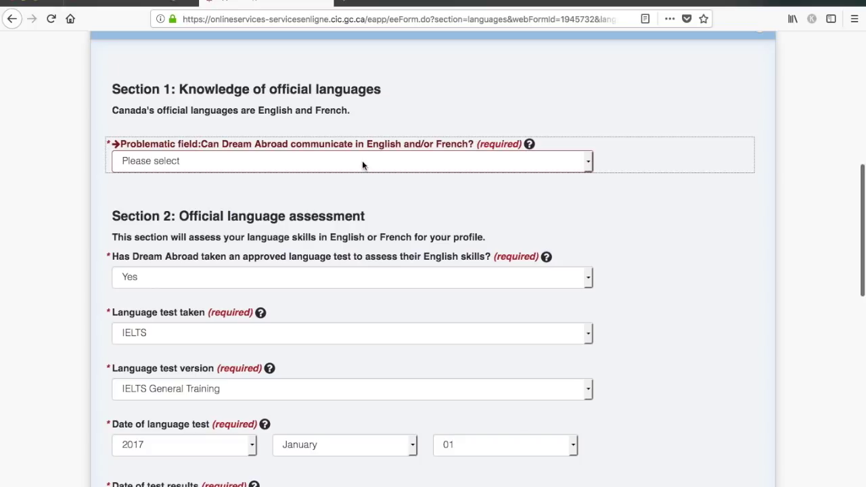
- Answer English for communicating in English and/or French, then save and exit
click(362, 162)
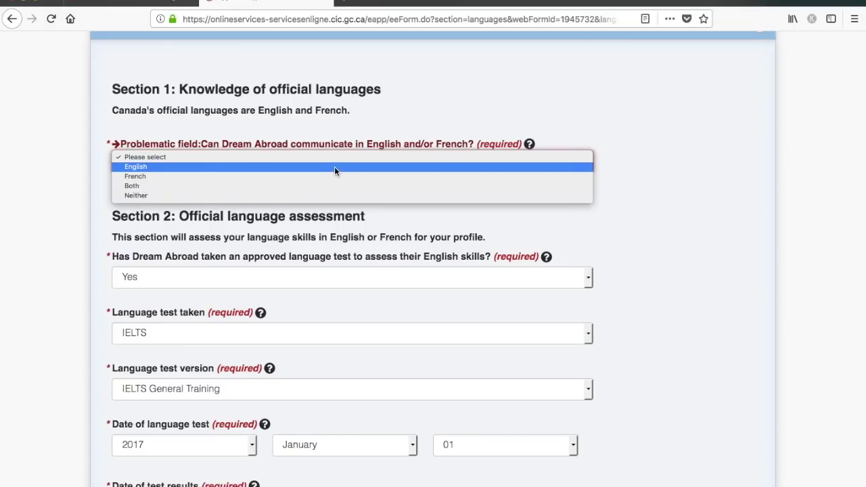
click(334, 166)
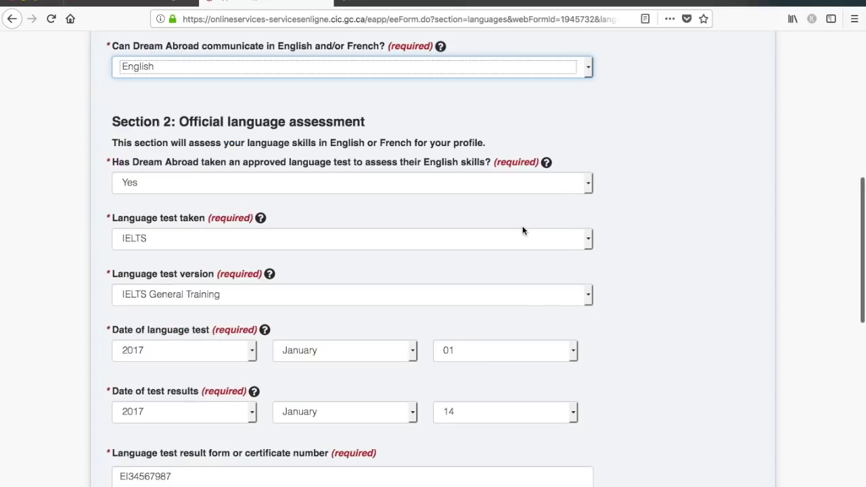
scroll(522, 230, down, 10)
scroll(523, 231, up, 3)
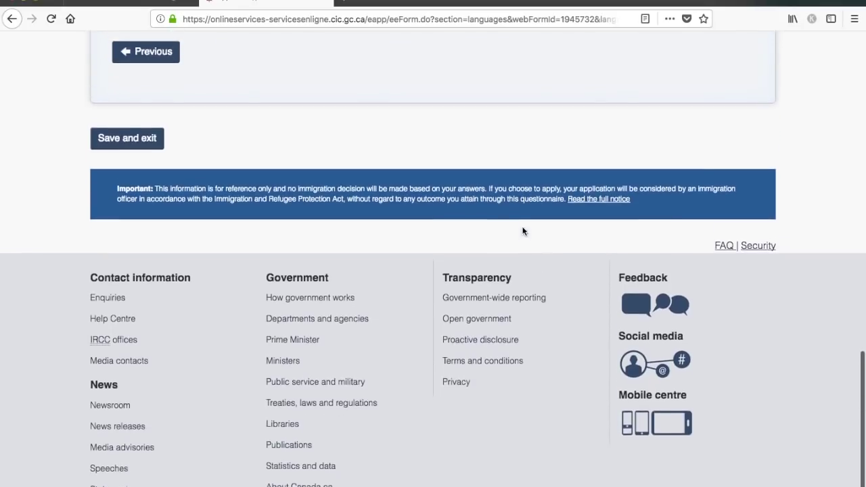
scroll(522, 230, up, 3)
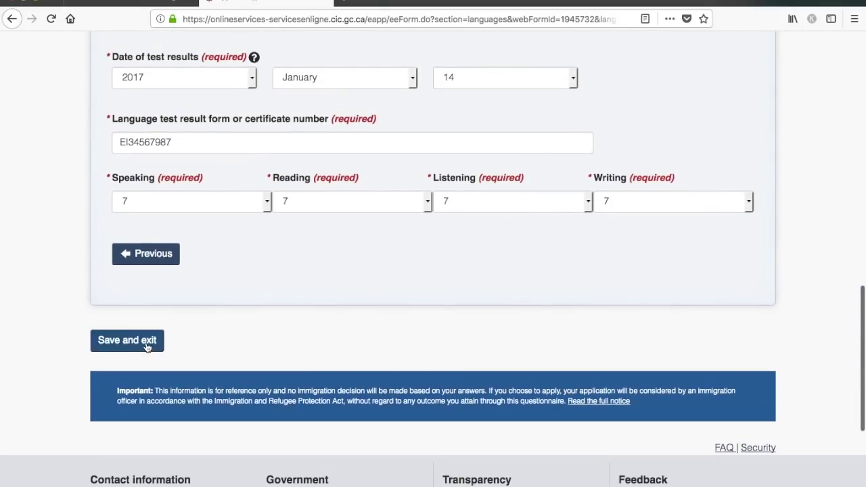
click(148, 346)
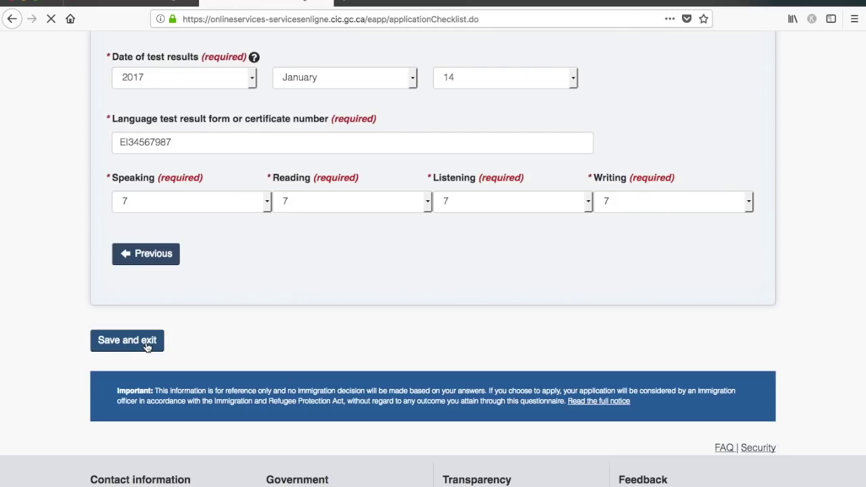
- Resume Study and languages, locate the flagged French-test question, and answer No
scroll(443, 313, down, 4)
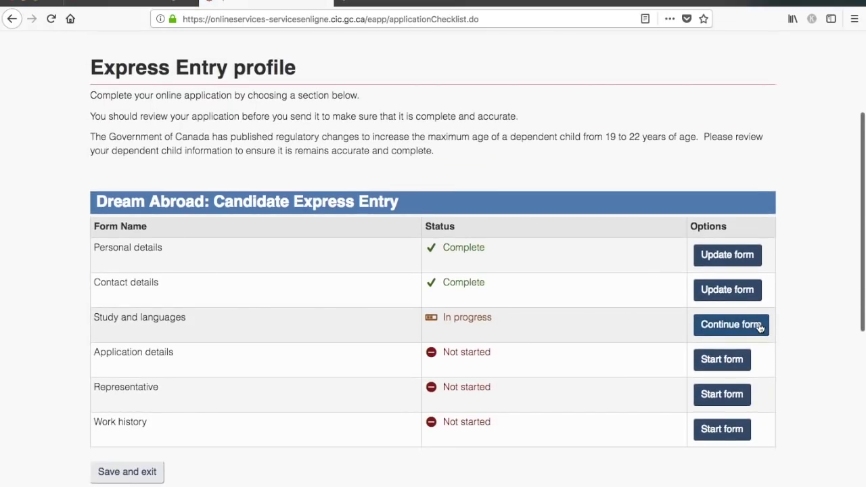
click(759, 328)
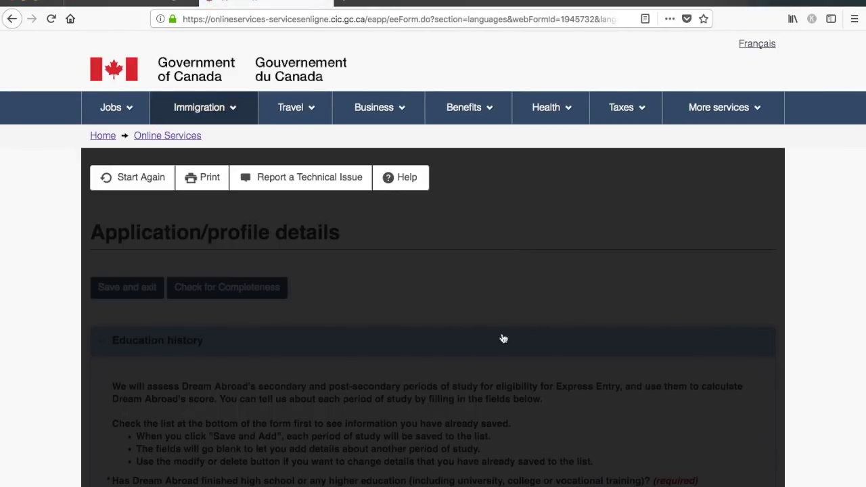
scroll(474, 299, down, 5)
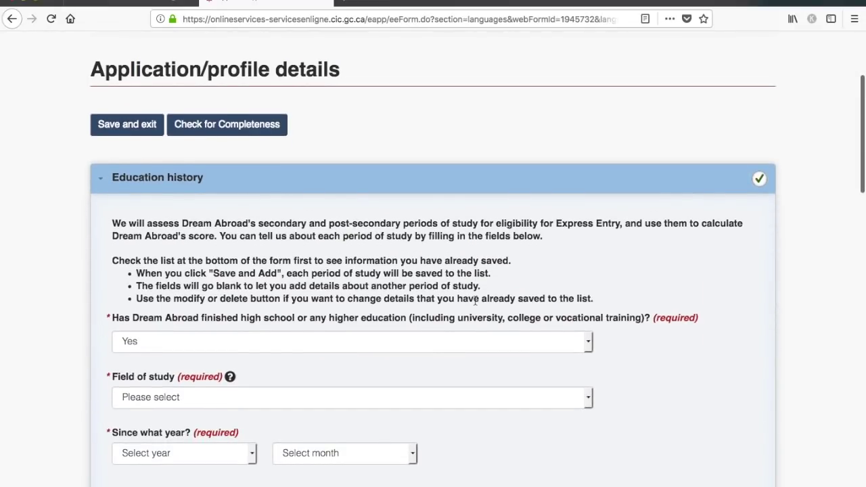
scroll(475, 300, down, 1)
click(226, 114)
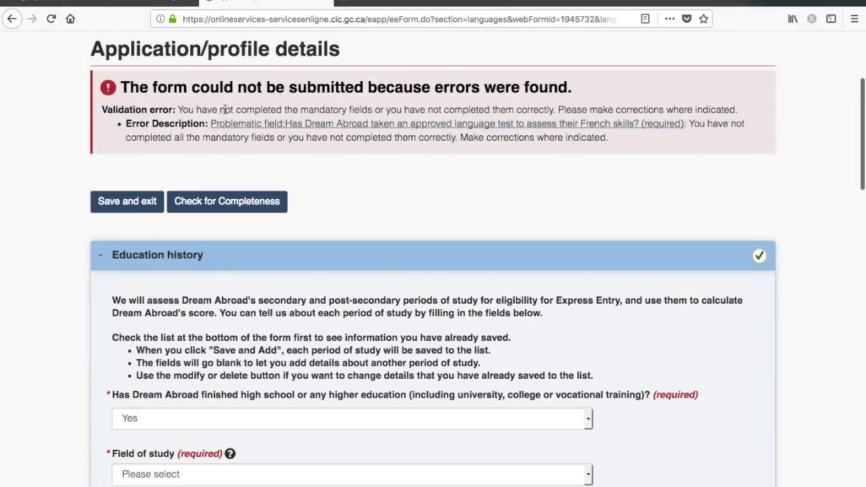
click(263, 124)
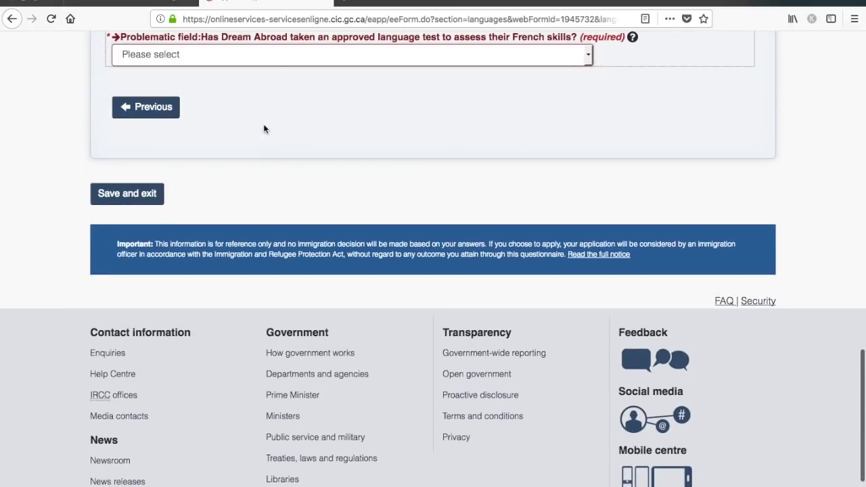
scroll(296, 151, up, 5)
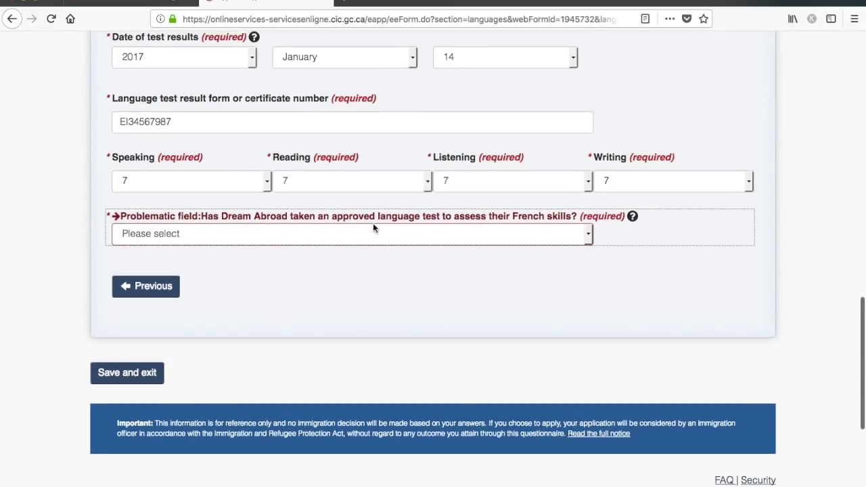
click(376, 232)
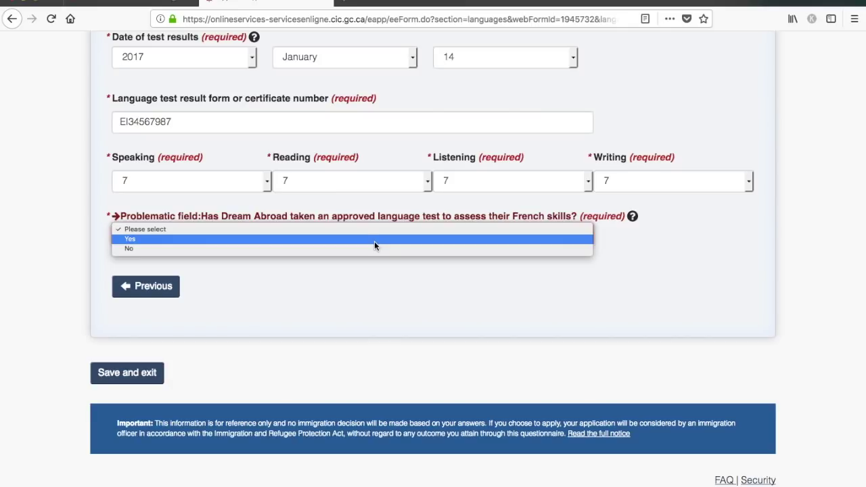
click(372, 248)
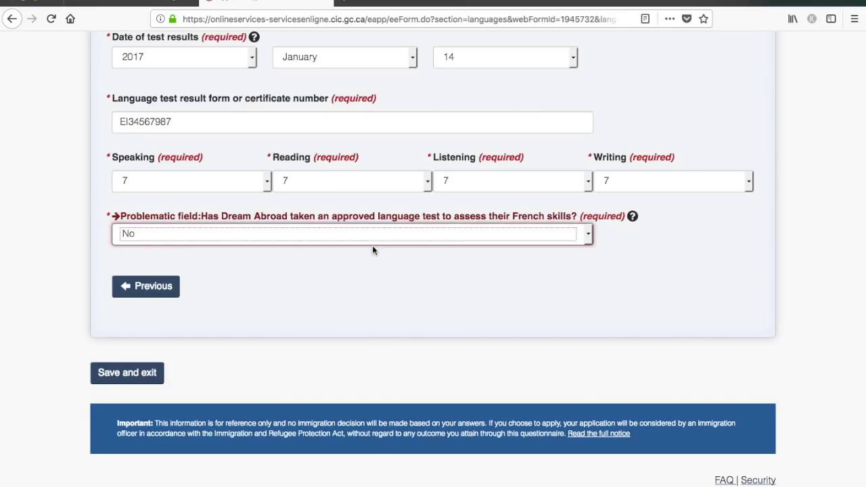
- Save Study and languages as Complete and start the Application details form
click(140, 379)
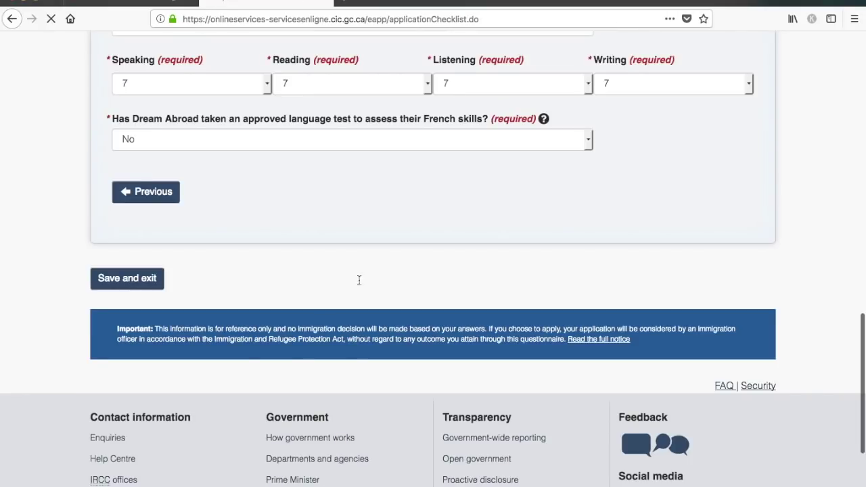
scroll(365, 279, down, 5)
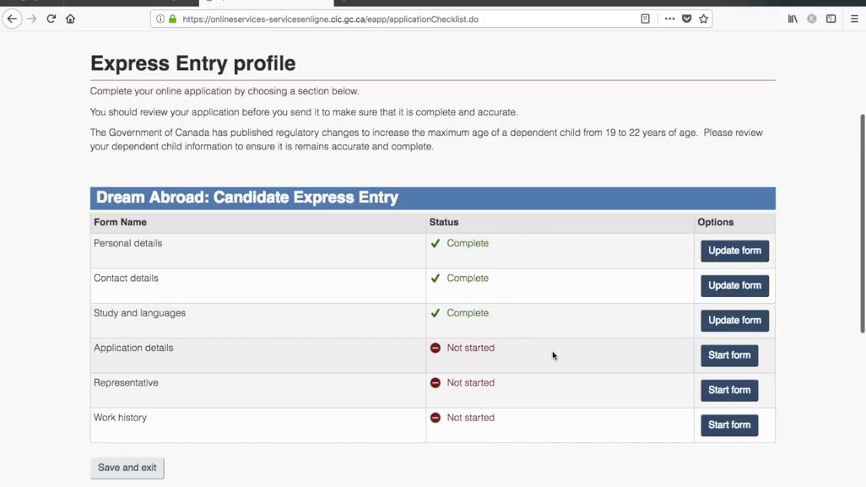
click(733, 356)
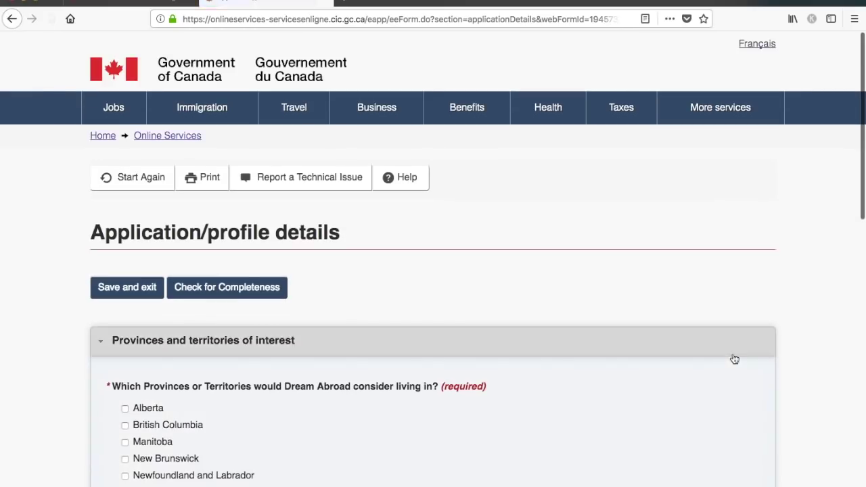
scroll(734, 357, down, 5)
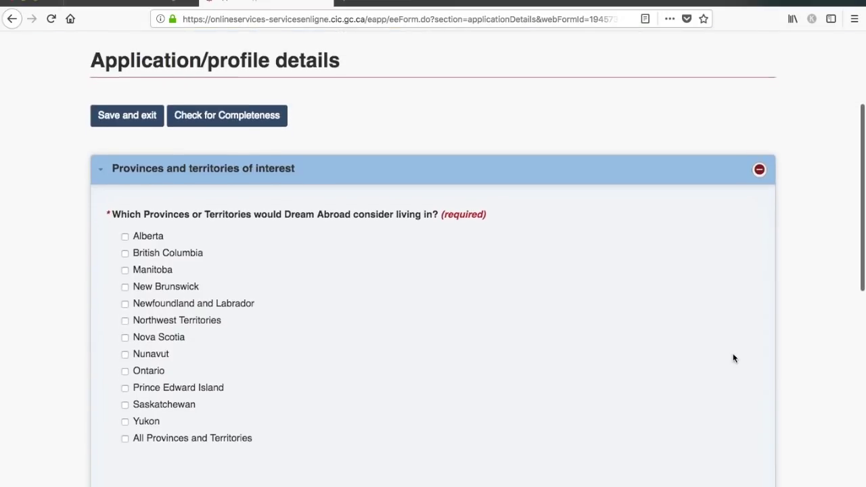
- Select Ontario and British Columbia as provinces of interest, giving consent Yes for both
scroll(732, 358, down, 2)
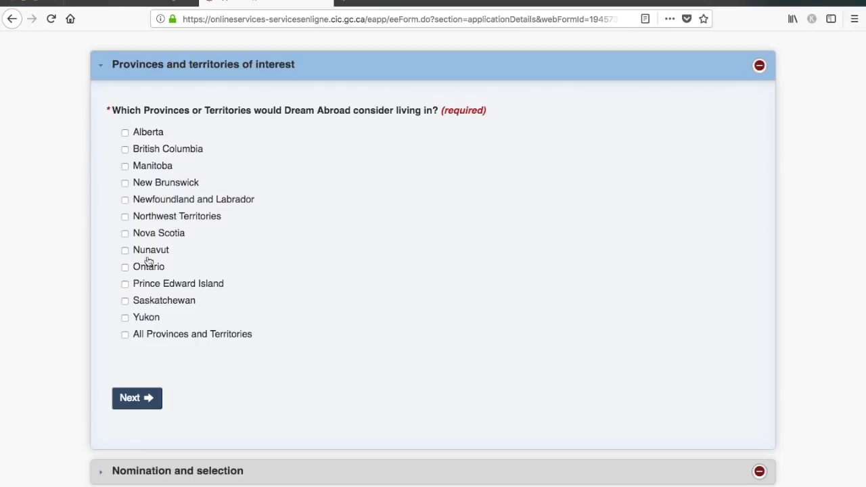
click(125, 269)
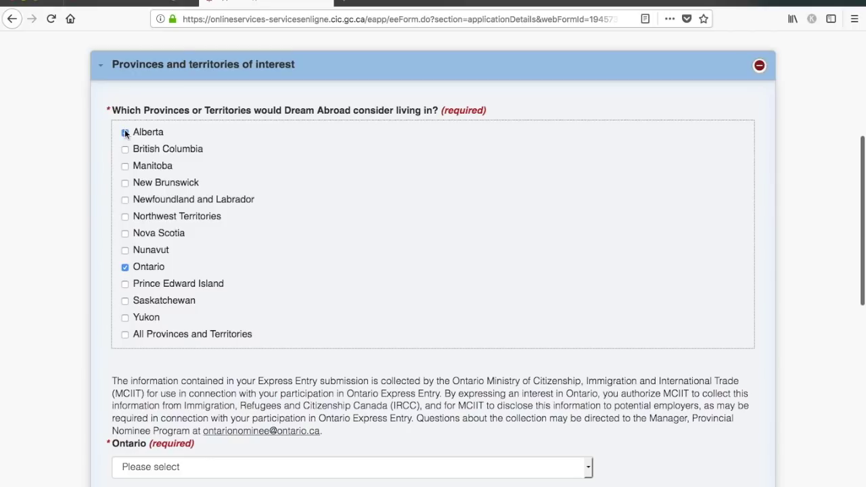
click(125, 151)
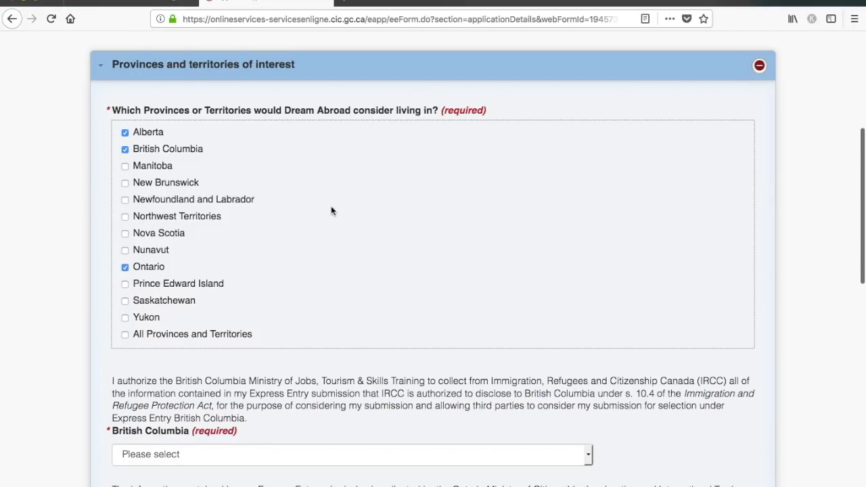
scroll(331, 208, down, 3)
click(348, 298)
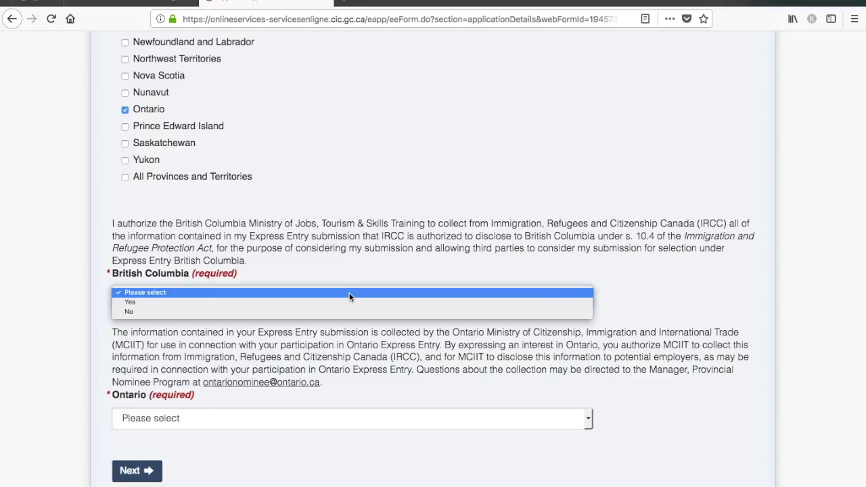
click(349, 301)
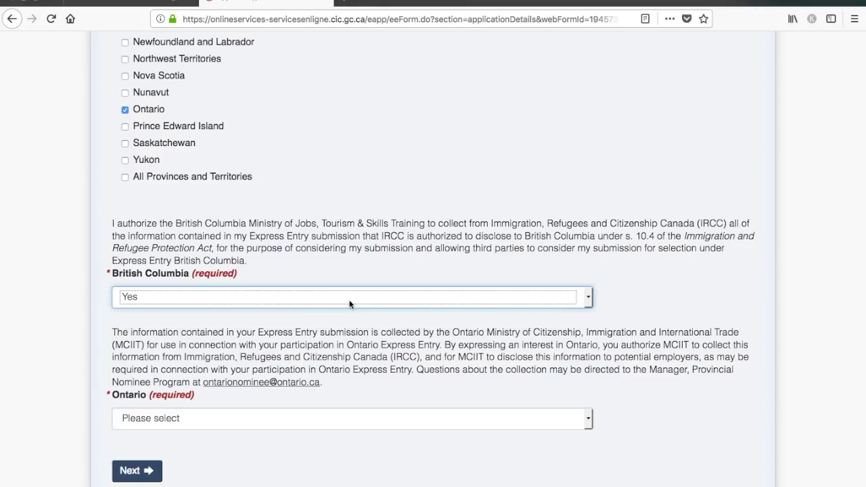
click(361, 417)
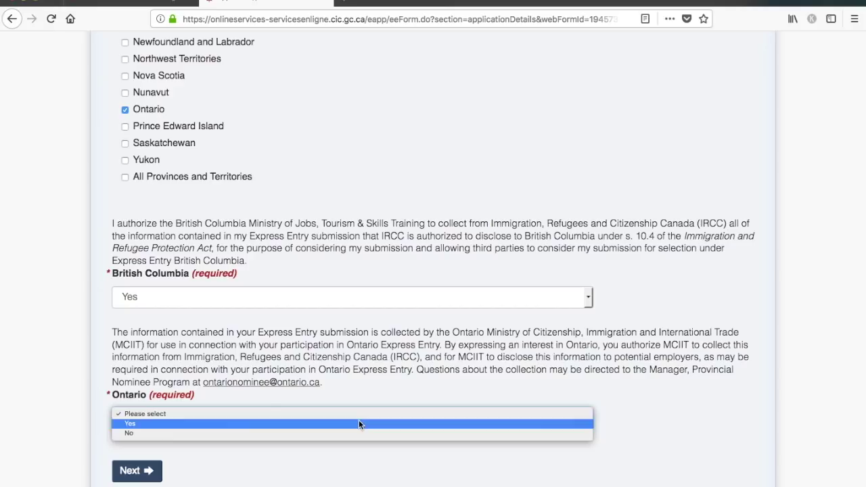
click(358, 420)
scroll(446, 372, down, 3)
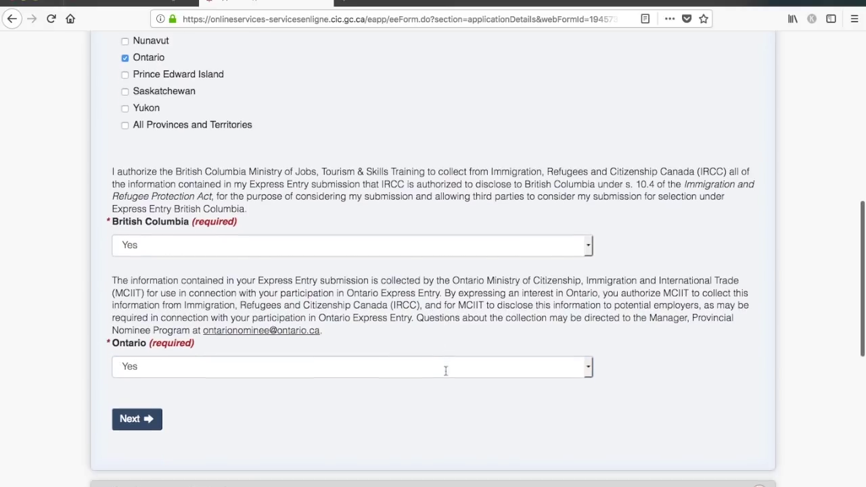
- Answer No to the provincial nomination certificate question and save the Application details
click(137, 359)
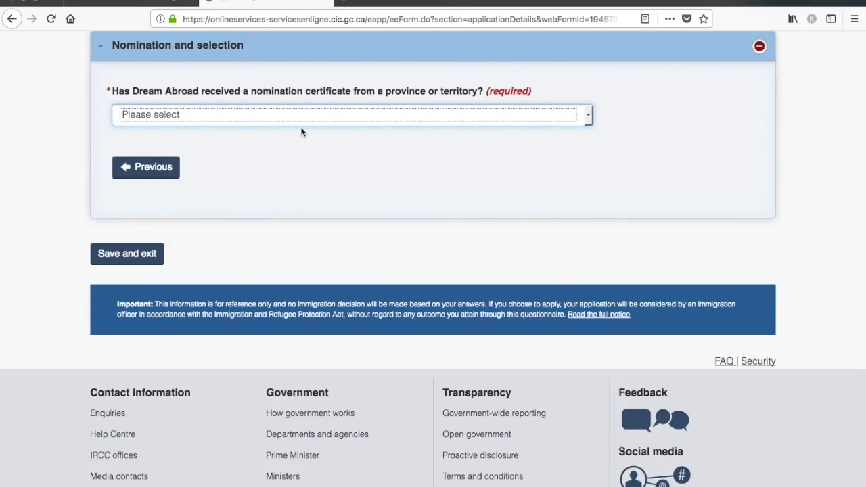
click(327, 117)
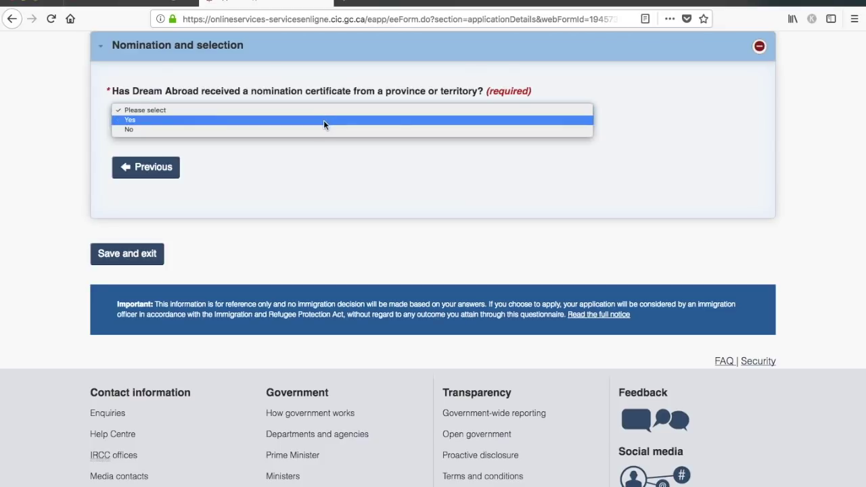
click(322, 130)
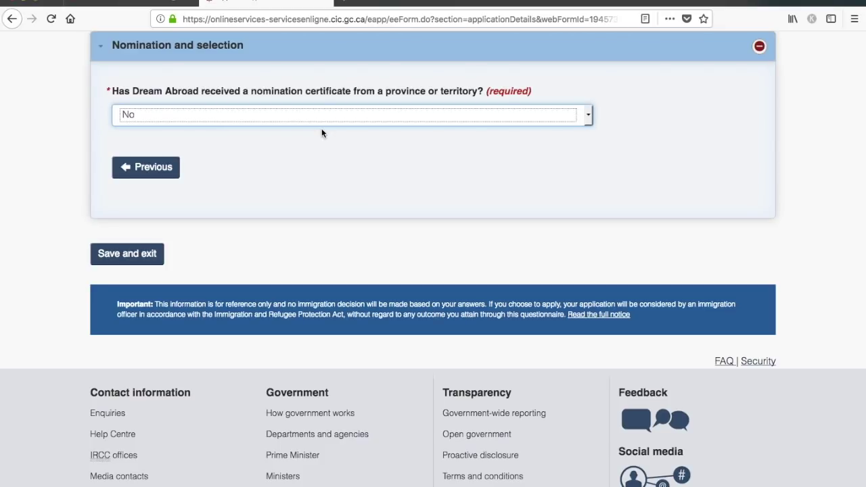
click(133, 256)
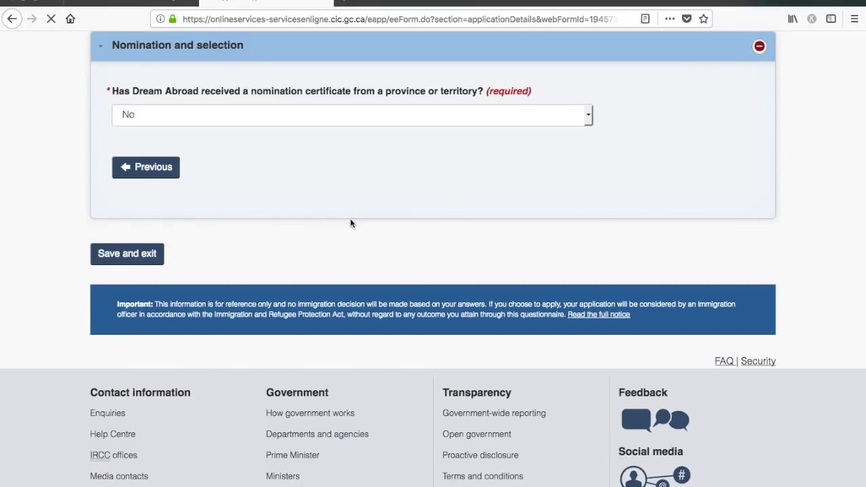
scroll(350, 223, down, 5)
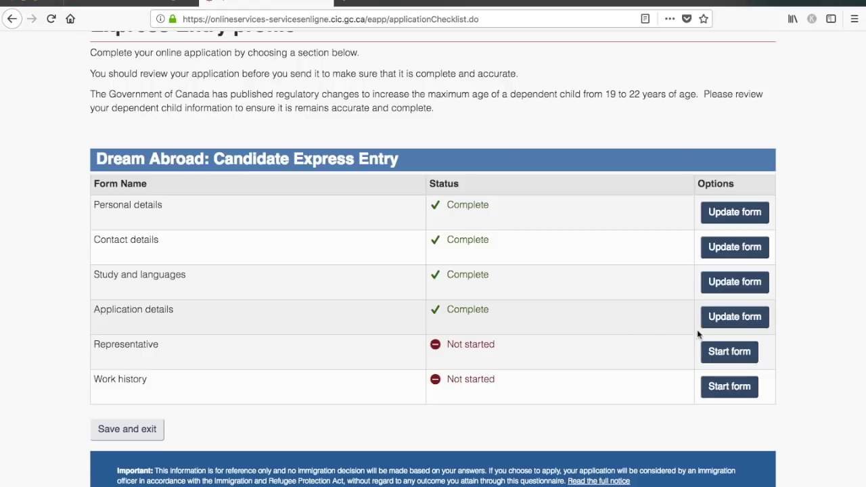
- Answer No to appointing a representative and save the Representative form
click(725, 359)
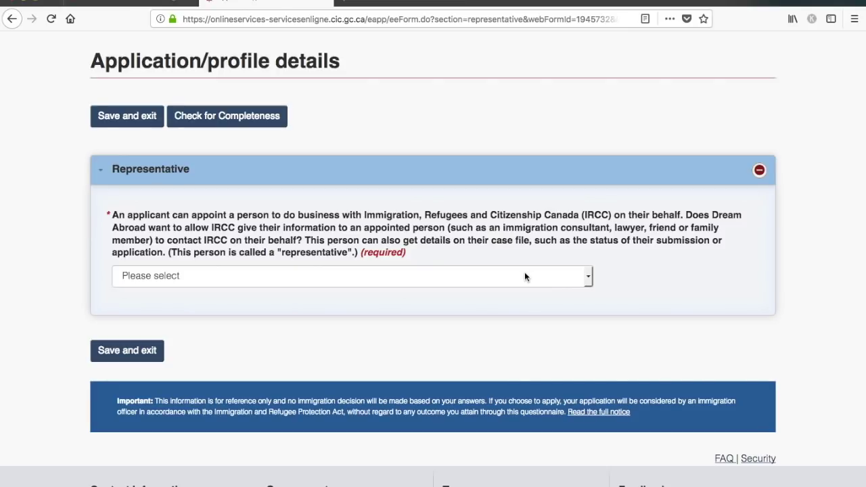
click(524, 276)
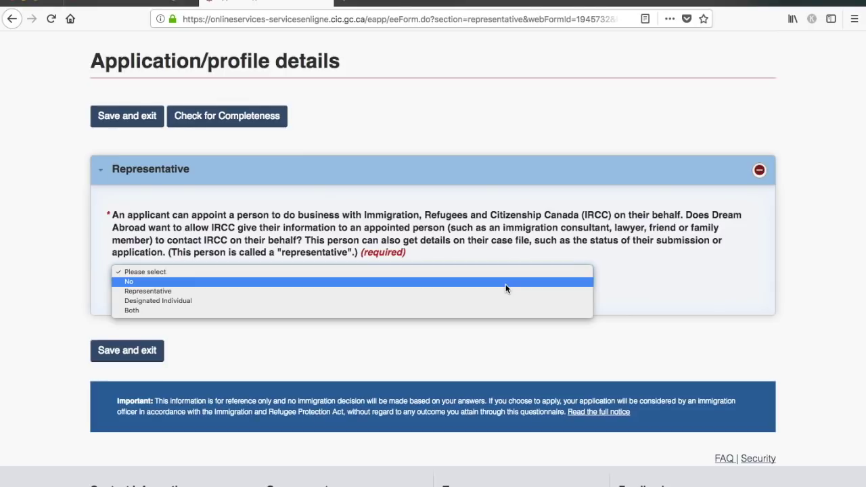
click(505, 283)
click(140, 353)
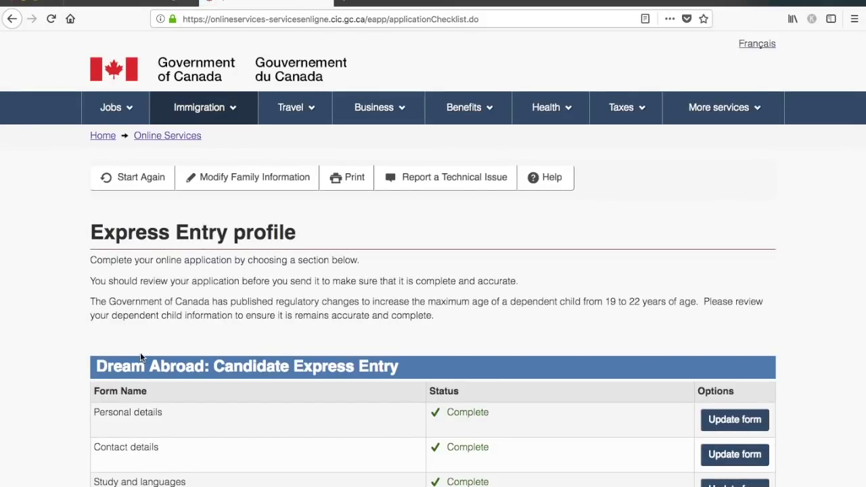
- Start the Work history form
scroll(140, 352, down, 3)
scroll(140, 352, down, 1)
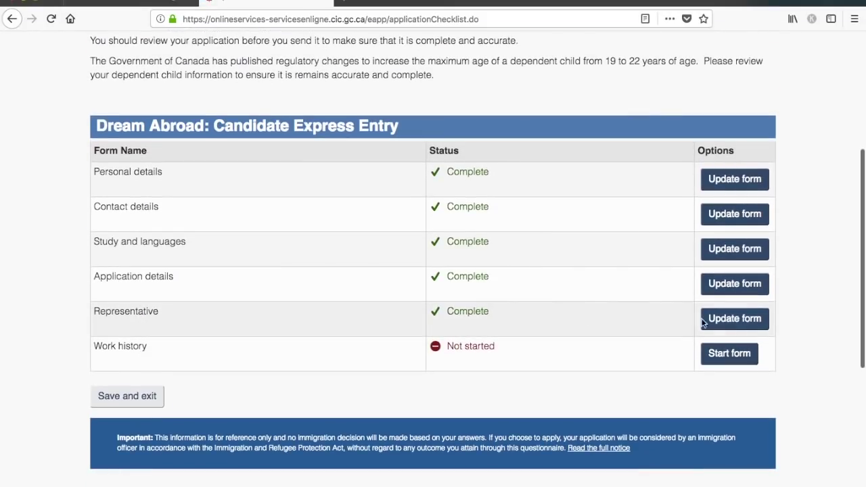
click(742, 360)
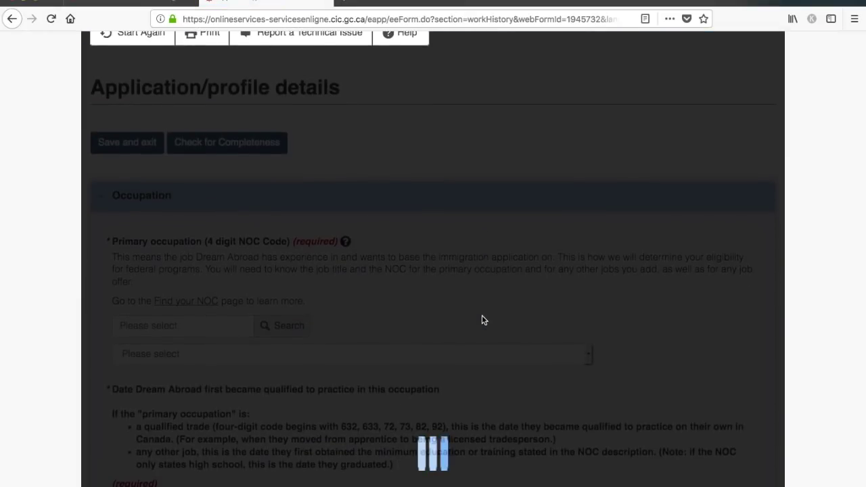
- Open the Find your NOC guidance page in a new browser tab and switch to it
scroll(481, 315, down, 2)
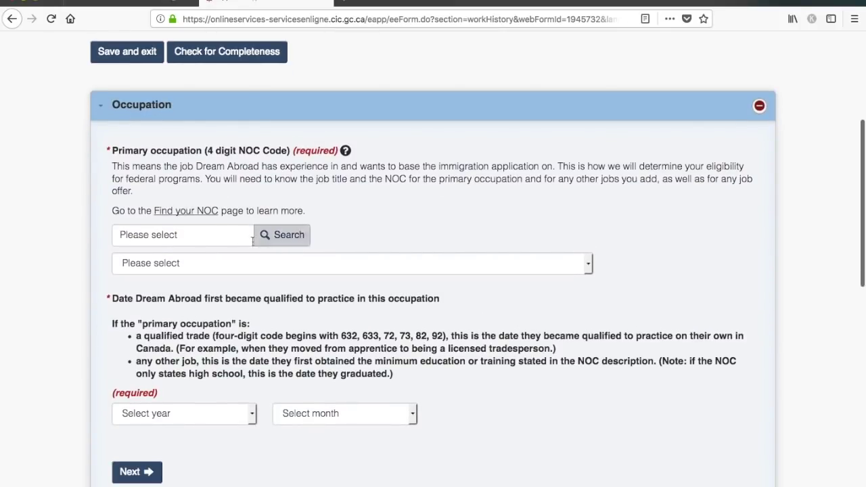
right_click(196, 217)
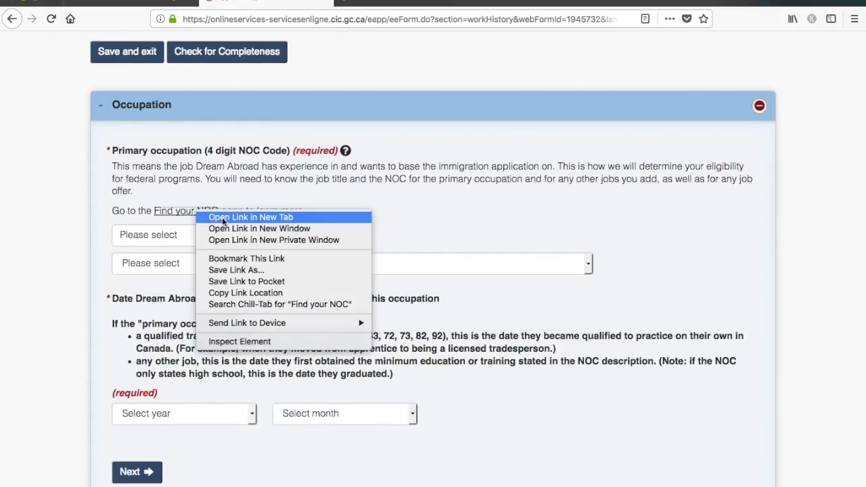
click(222, 217)
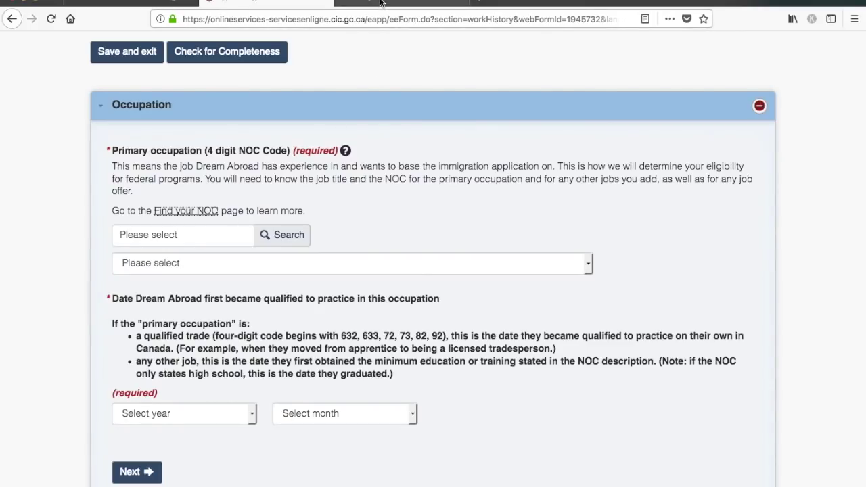
click(380, 3)
- Look up NOC code 0012, Senior government managers and officials, then return to the NOC search field
scroll(426, 376, down, 6)
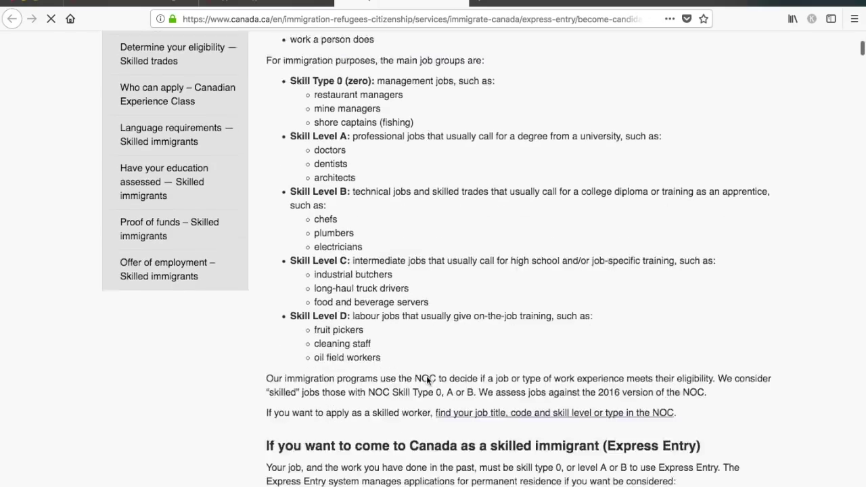
scroll(428, 381, down, 5)
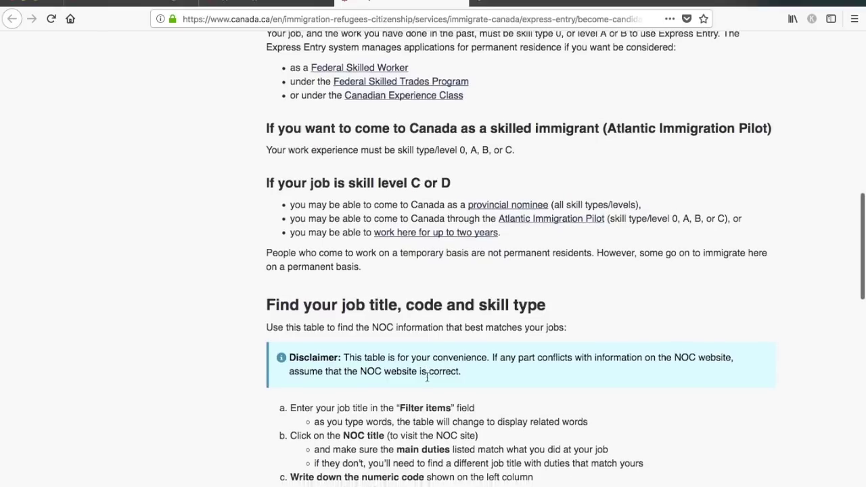
scroll(433, 370, down, 5)
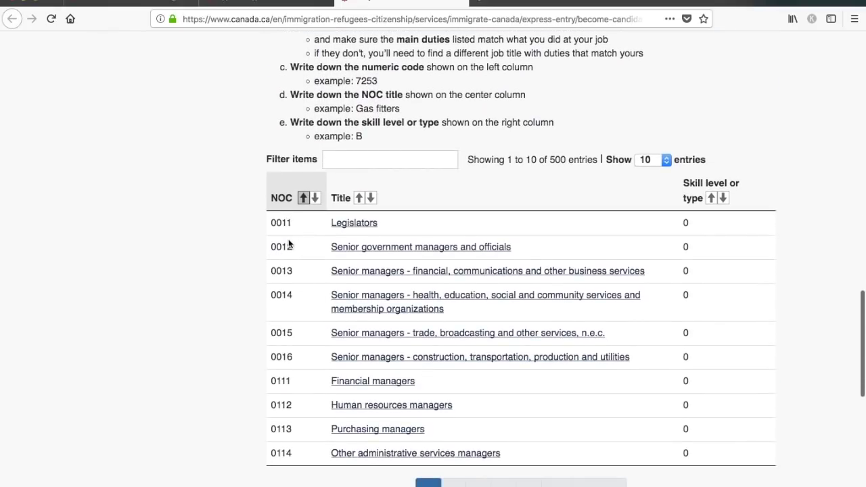
drag(292, 248, 271, 249)
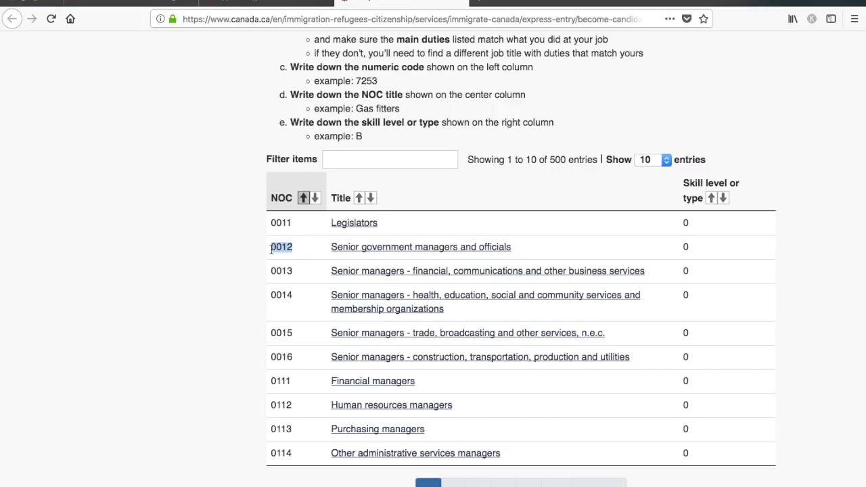
click(249, 3)
click(188, 234)
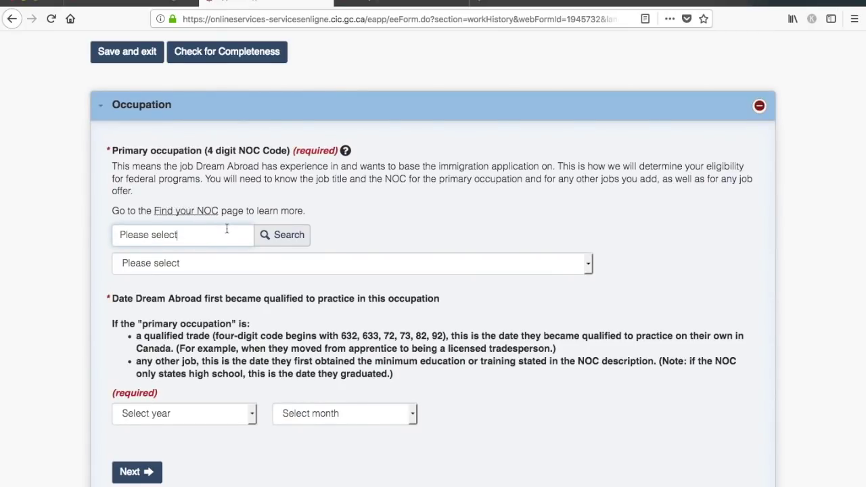
- Choose '0012 - Senior Government Managers and Officials' as the primary occupation
click(241, 265)
click(239, 279)
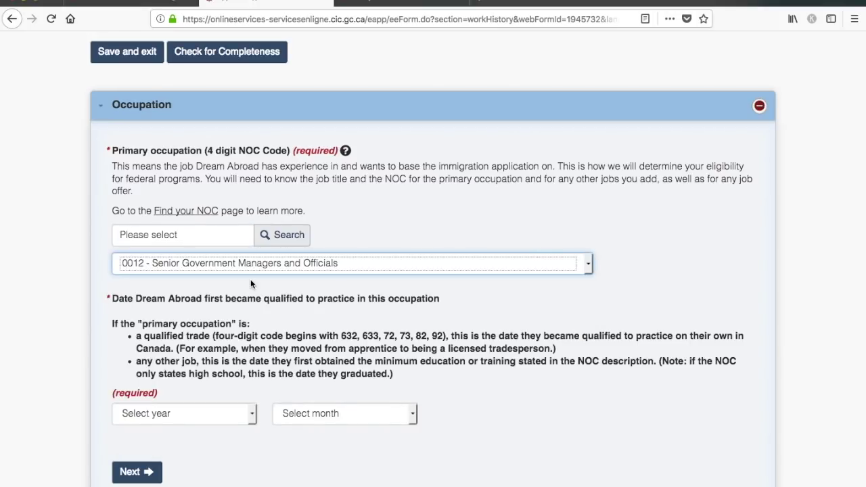
scroll(455, 240, down, 2)
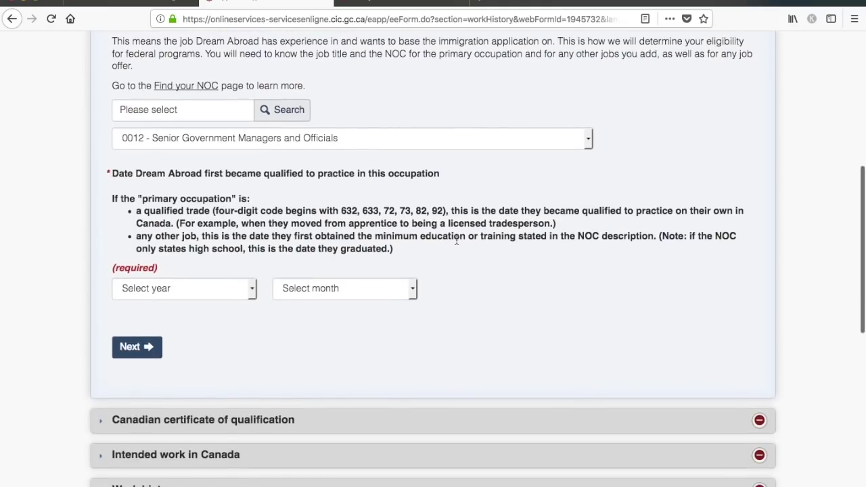
scroll(456, 242, down, 1)
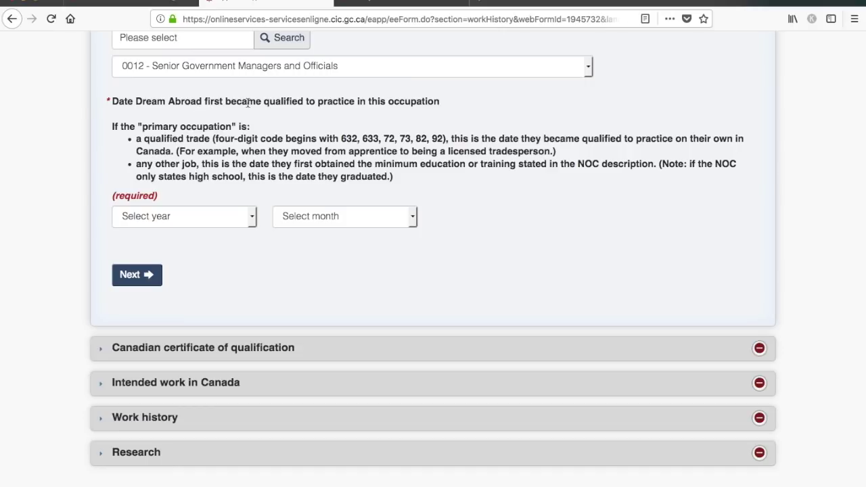
- Enter a qualification date of July 2010 and continue
click(202, 216)
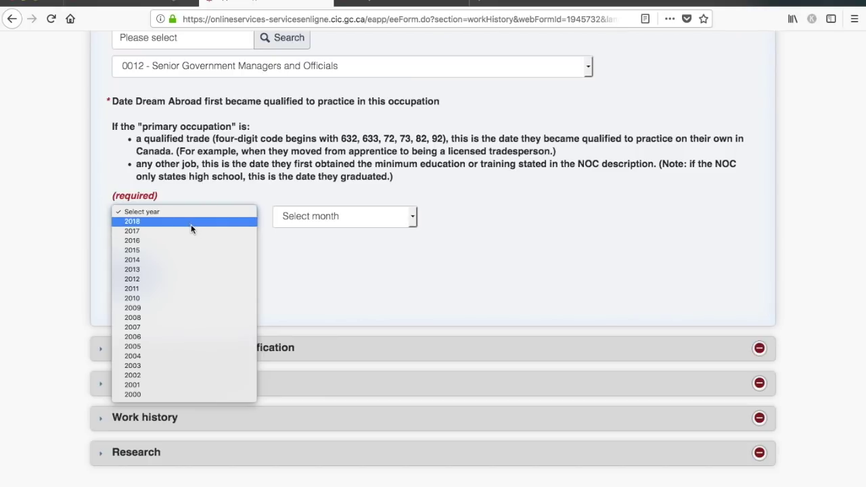
click(176, 298)
click(341, 218)
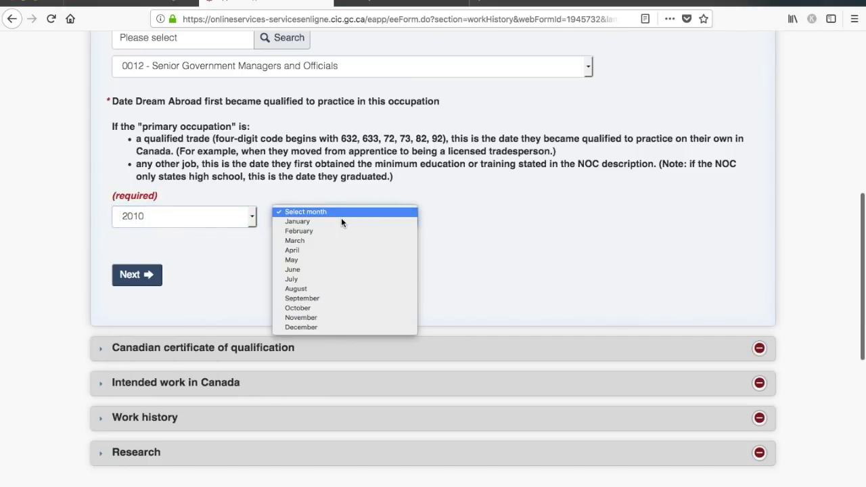
click(329, 279)
click(137, 275)
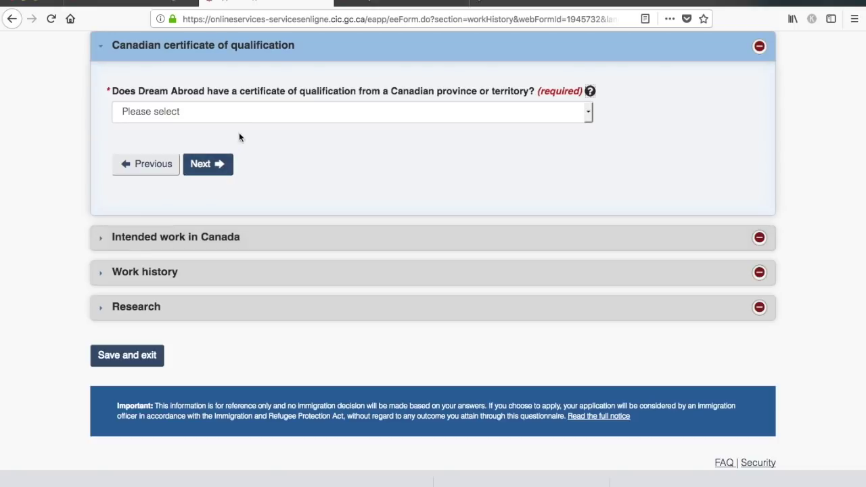
- Answer No to holding a Canadian certificate of qualification
click(254, 114)
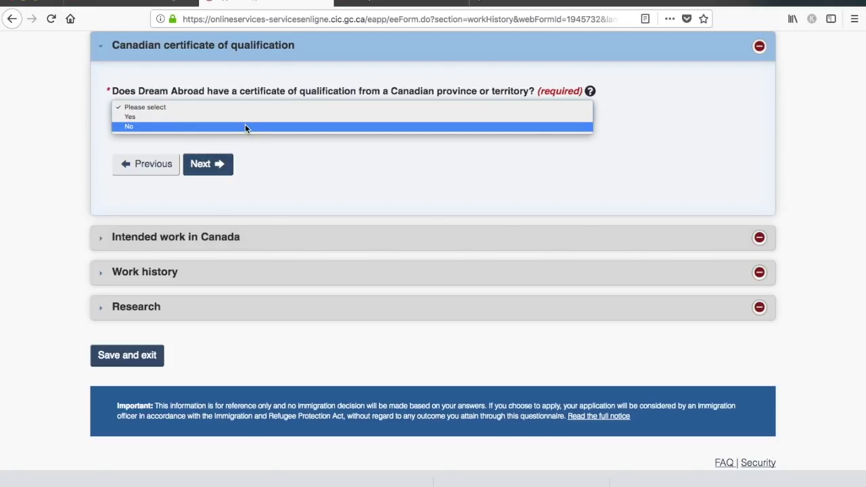
click(244, 127)
click(220, 164)
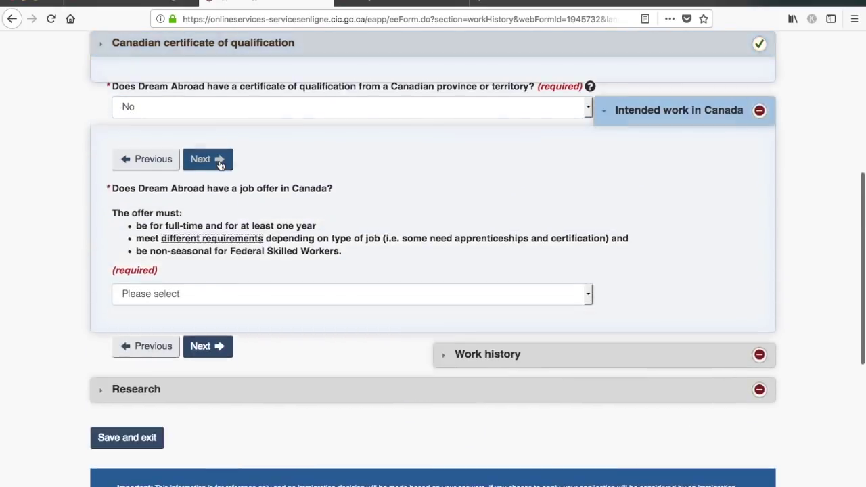
- Answer No to having a Canadian job offer and continue to Work history
click(258, 203)
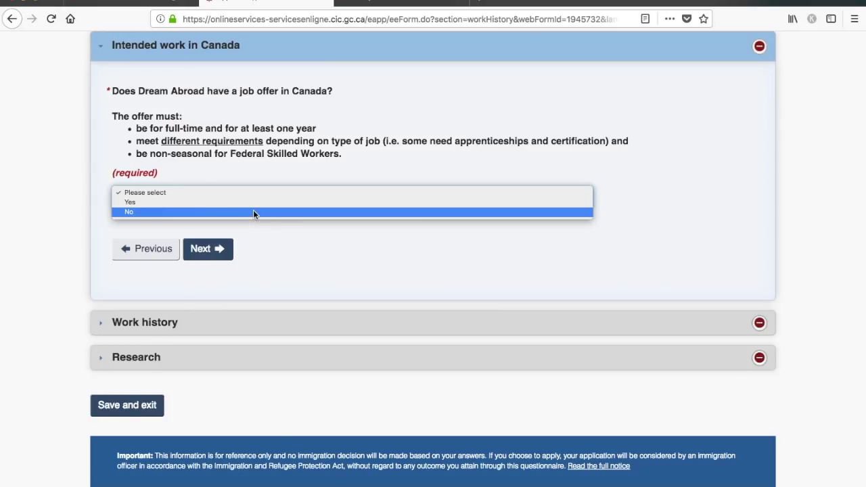
click(255, 212)
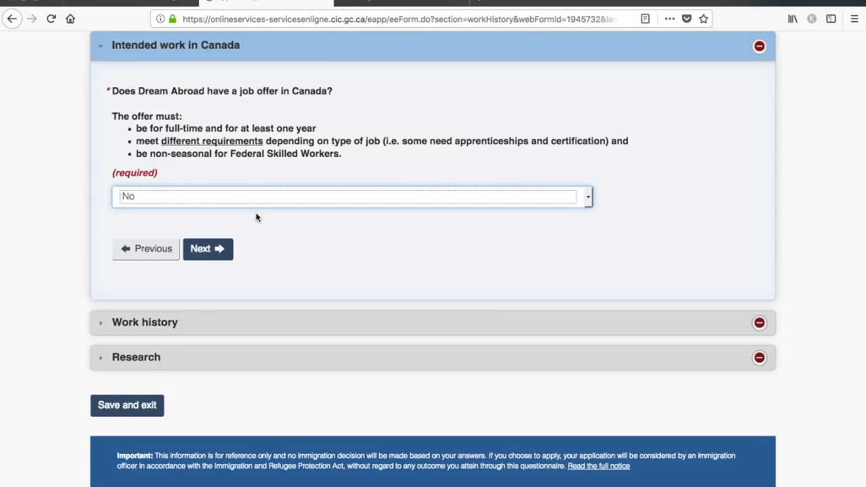
click(221, 249)
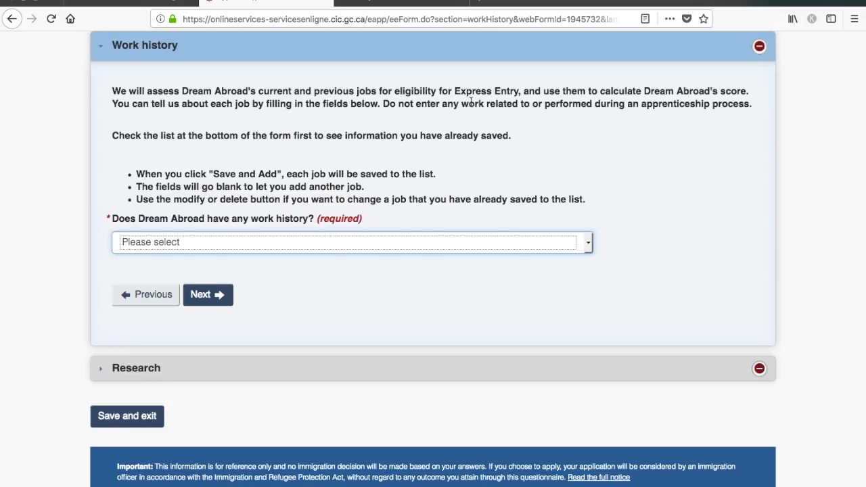
- Answer No to having work history, correcting an initial Yes, and continue
click(494, 241)
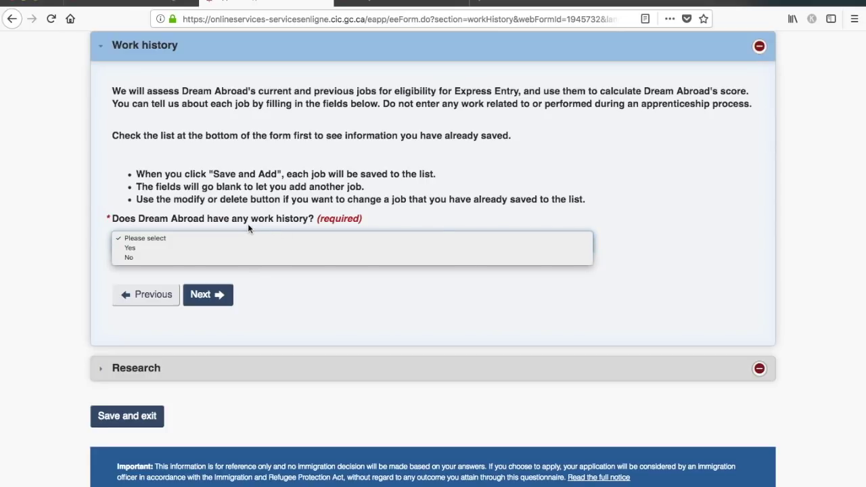
click(271, 247)
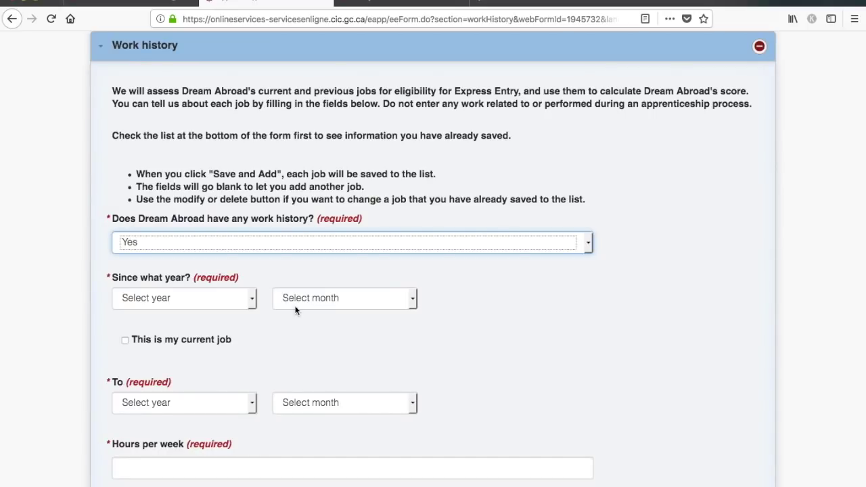
scroll(295, 308, down, 3)
scroll(295, 307, down, 5)
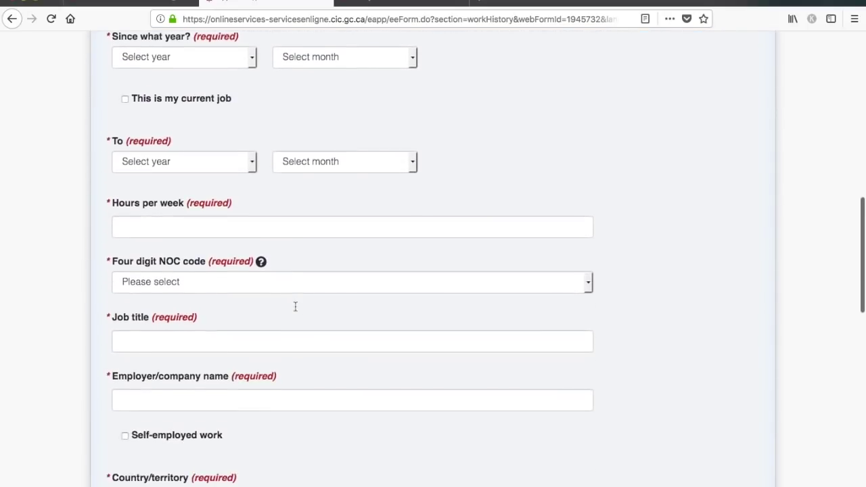
scroll(295, 307, up, 1)
scroll(295, 306, up, 8)
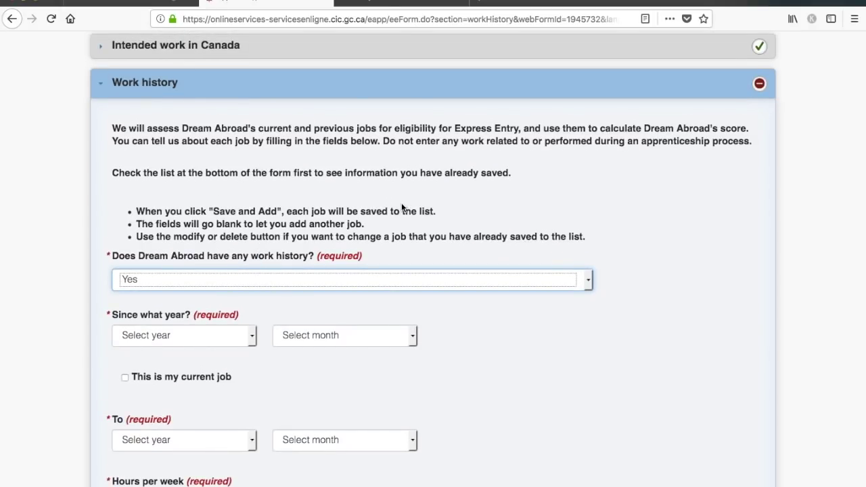
click(429, 282)
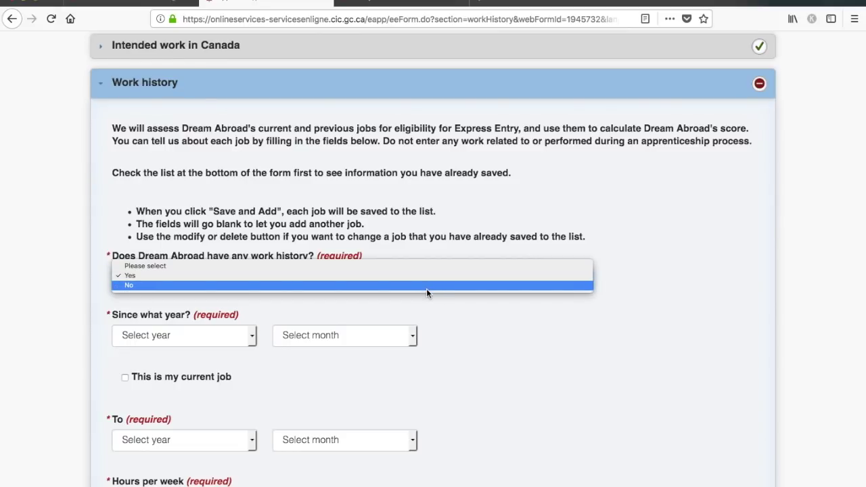
click(426, 285)
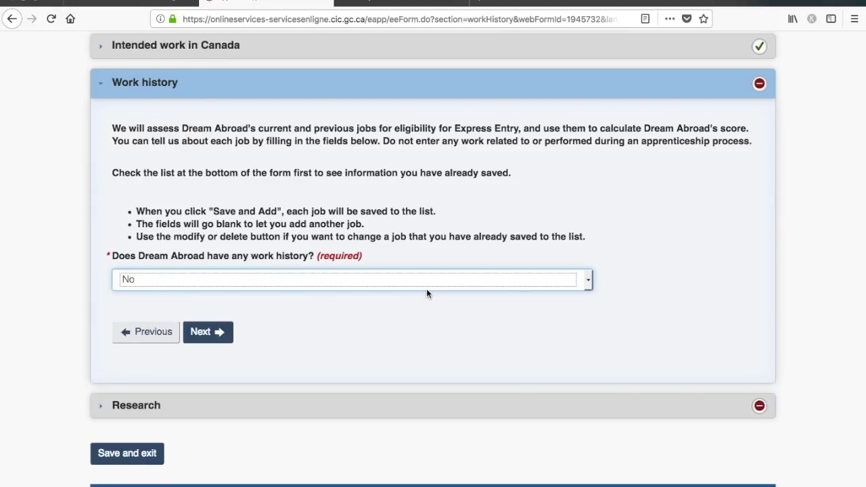
click(202, 335)
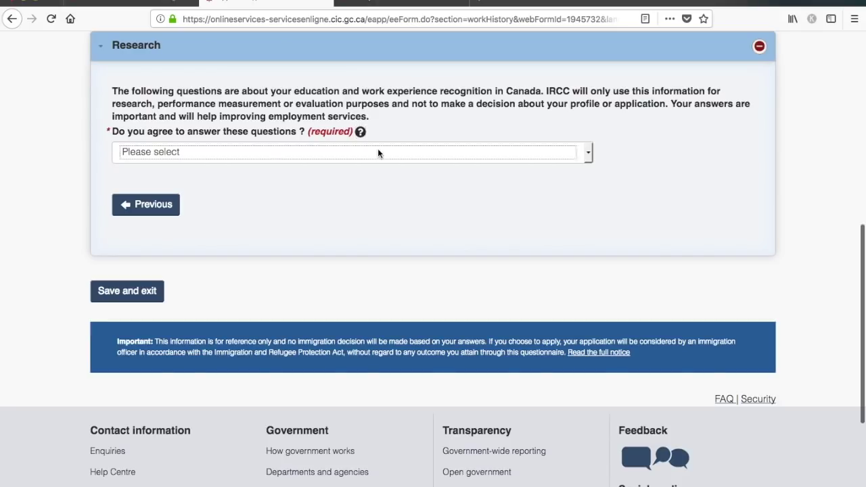
- Agree to the research questions, report some job research done, and answer Yes to credential checking
click(377, 151)
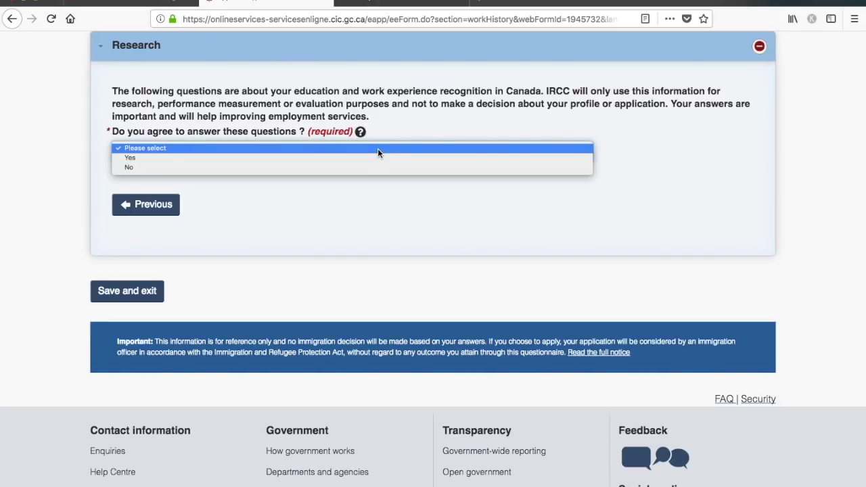
click(371, 157)
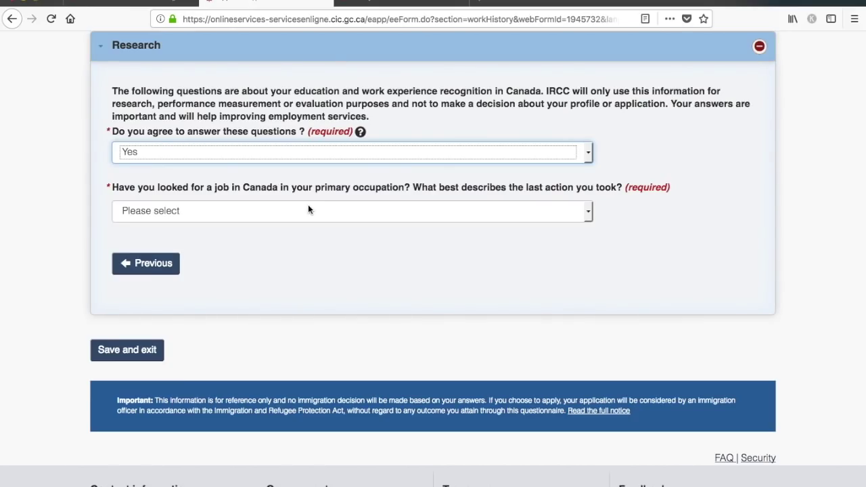
click(307, 210)
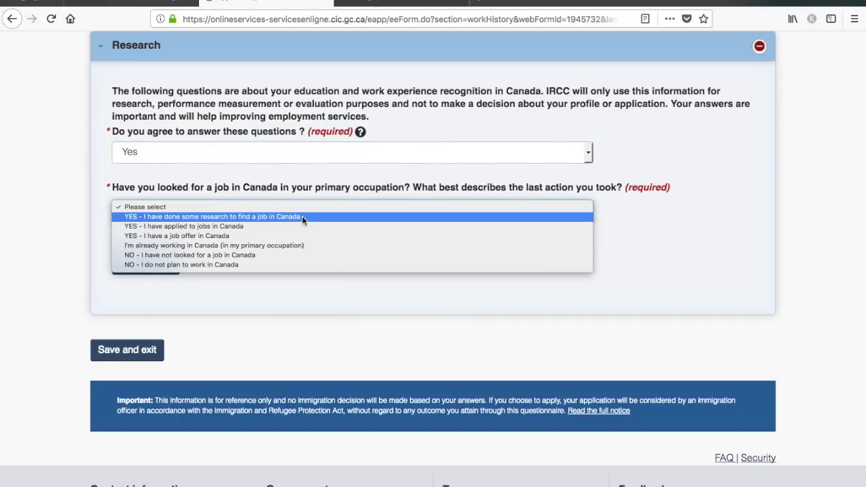
click(302, 215)
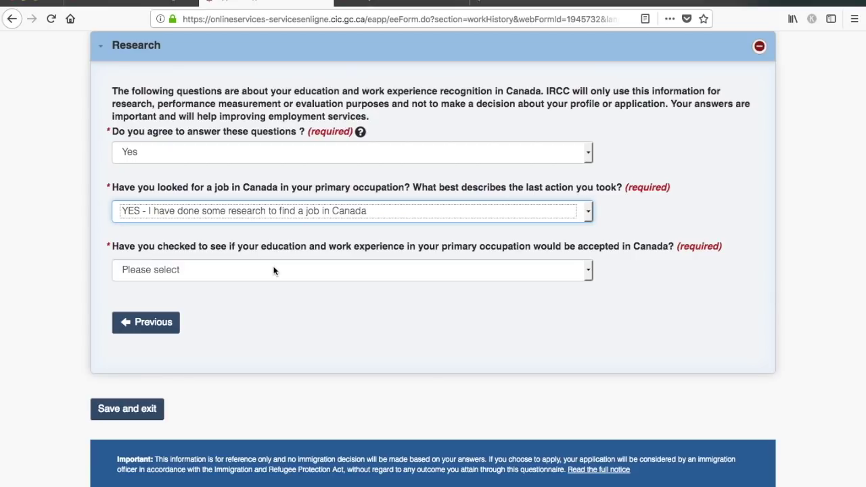
click(273, 269)
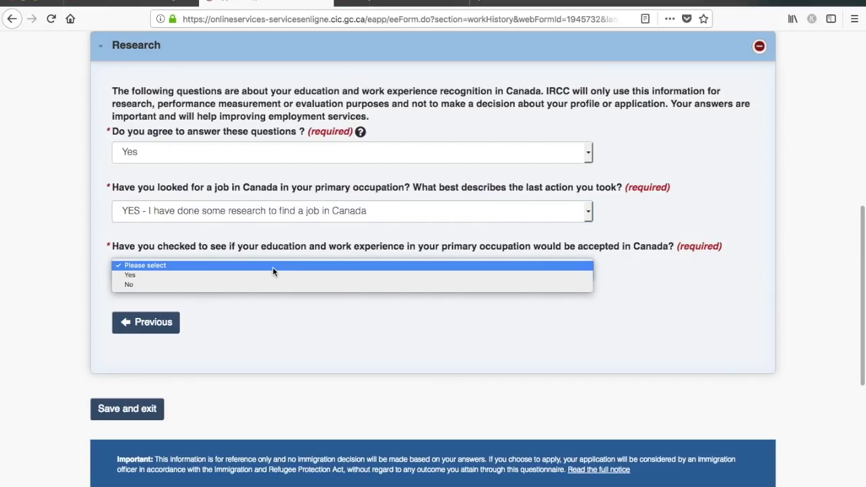
click(270, 275)
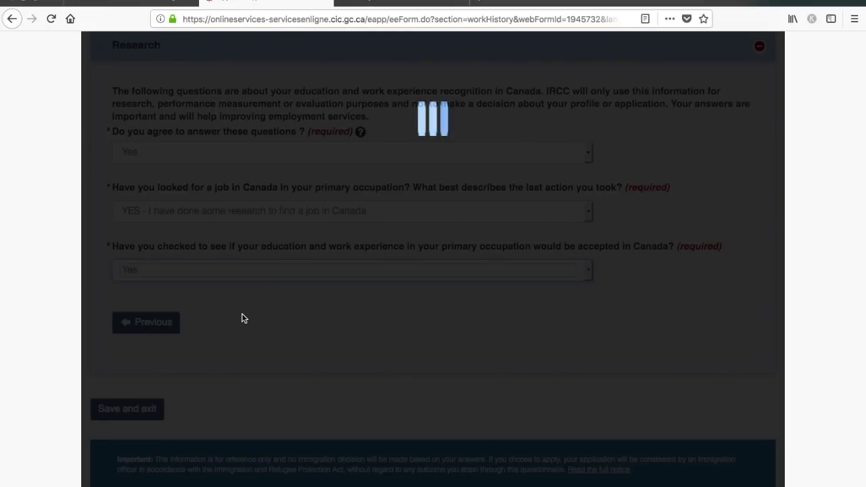
- Tick Friend/relative/host/sponsor, answer No to a regulated occupation, and save and exit
scroll(241, 313, down, 5)
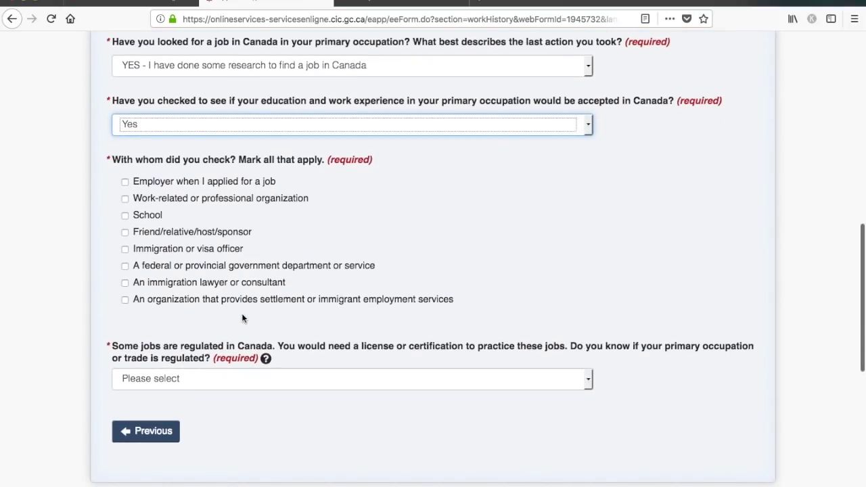
click(125, 232)
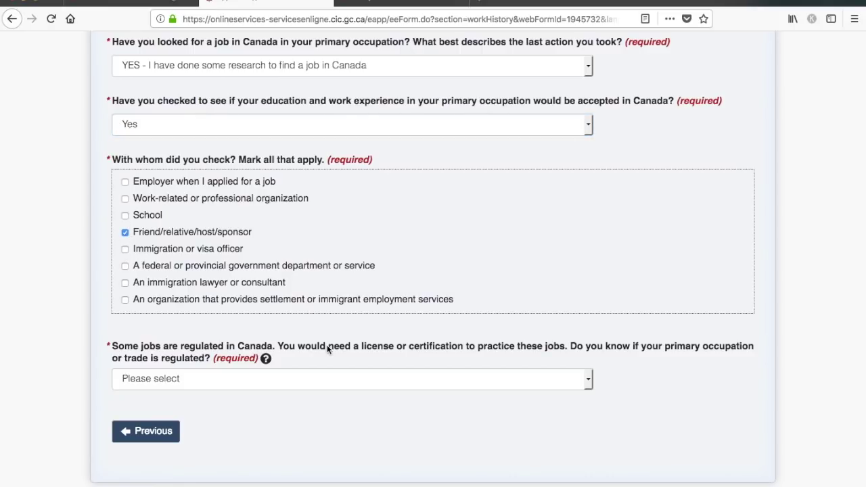
click(358, 379)
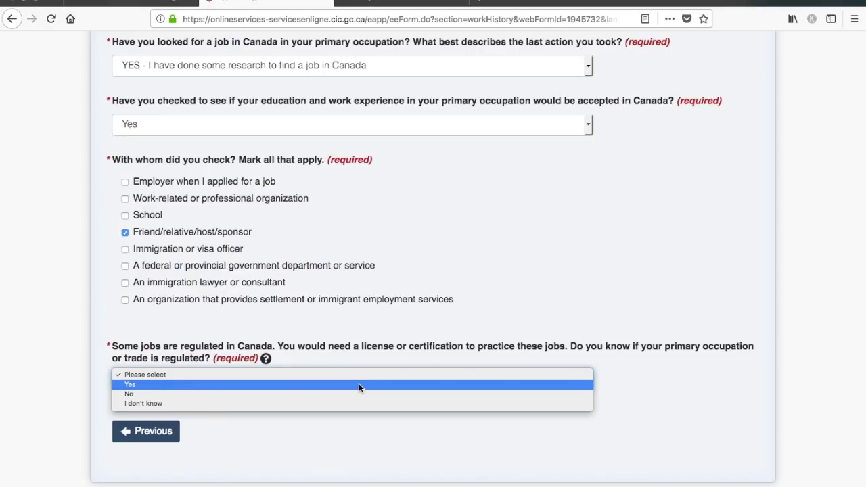
click(353, 394)
click(310, 449)
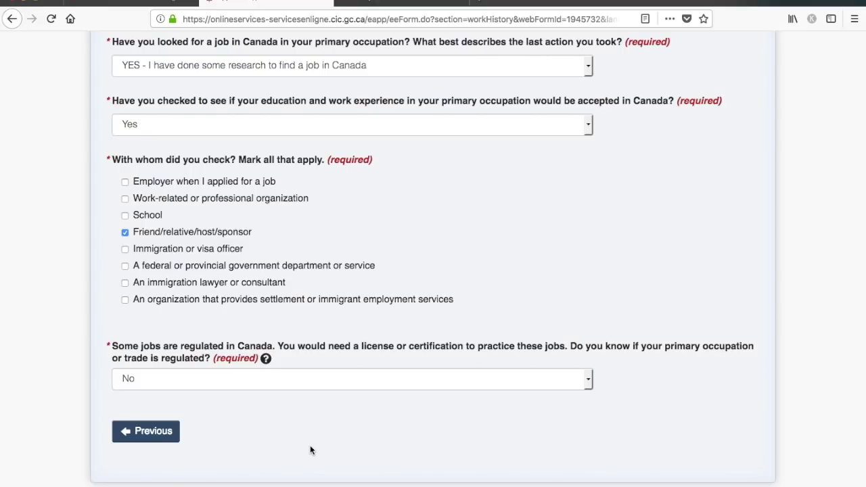
scroll(310, 447, down, 3)
click(132, 418)
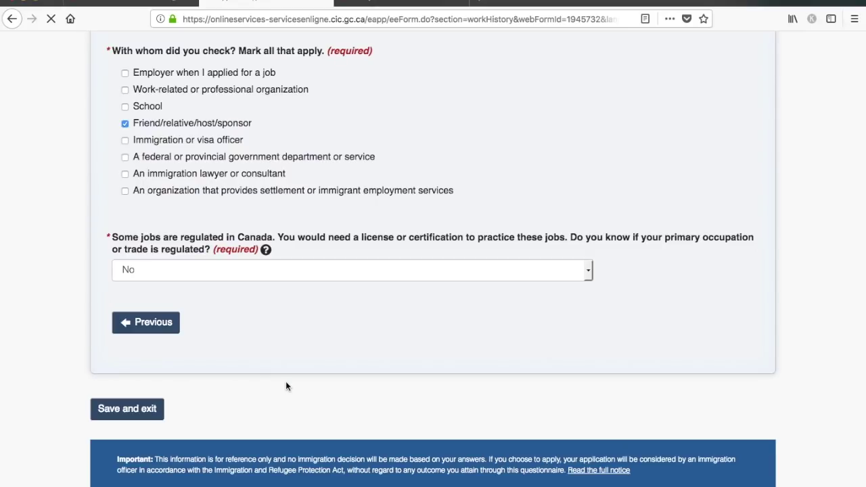
scroll(285, 385, down, 5)
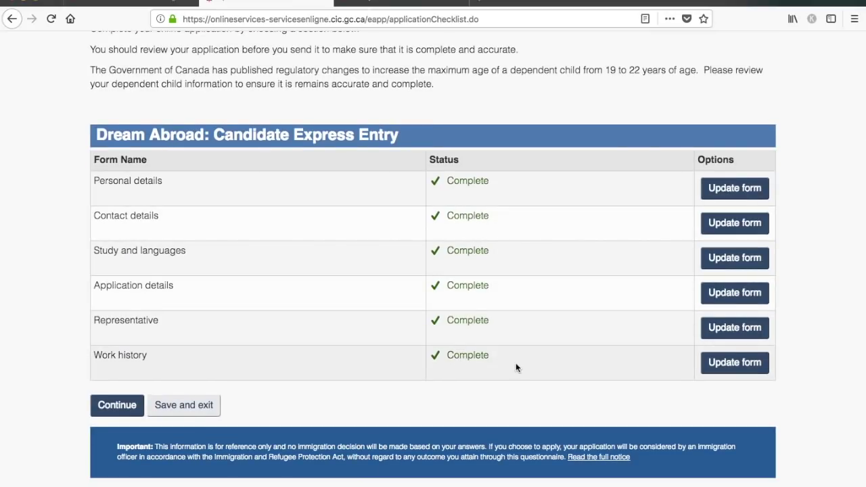
- Scroll through the checklist to confirm all six forms show Complete
scroll(407, 251, up, 3)
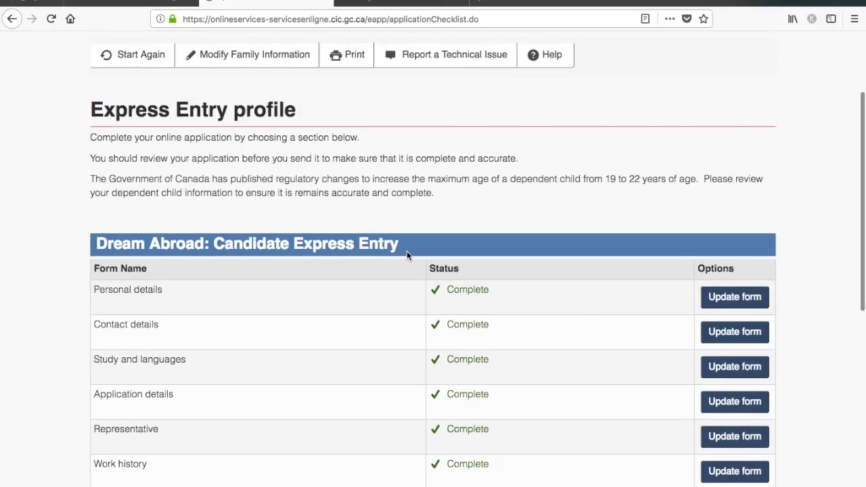
scroll(407, 251, down, 4)
scroll(407, 251, up, 2)
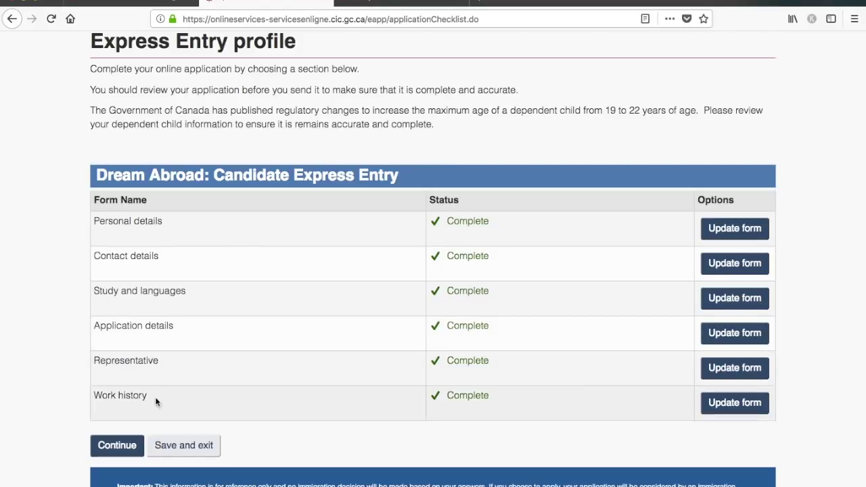
- Go to the declaration and agree to both declarations, including the research and evaluation consent
click(121, 453)
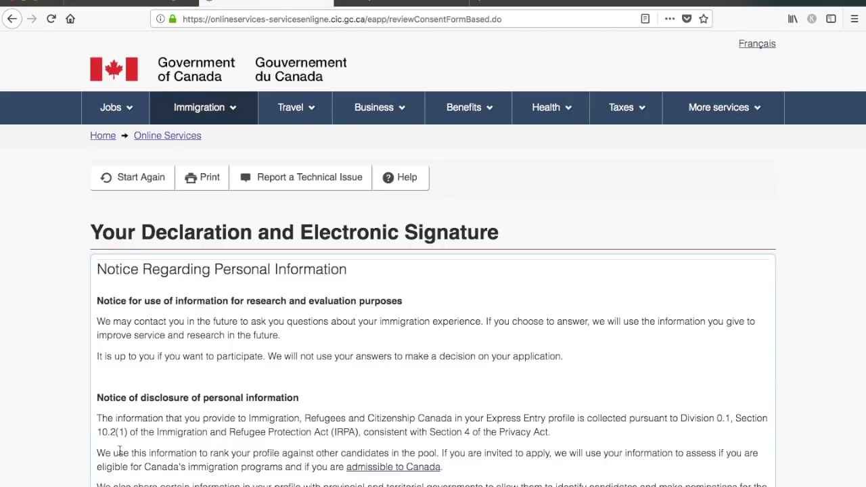
scroll(120, 450, down, 3)
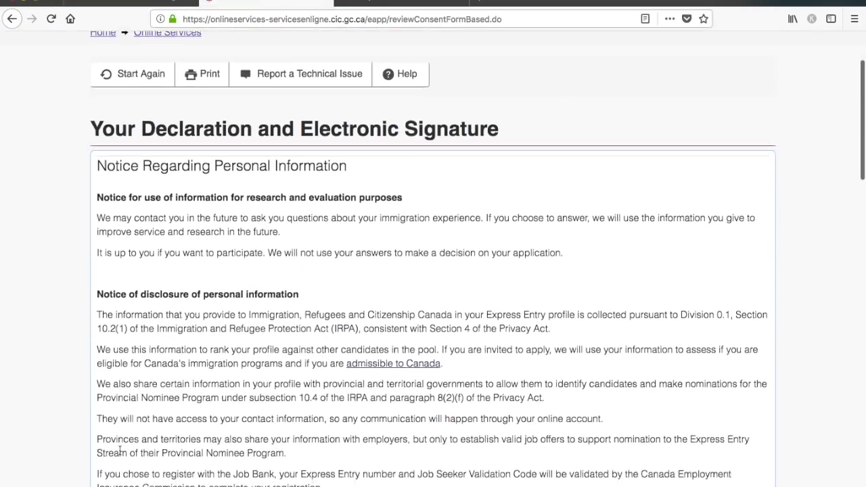
scroll(120, 451, down, 2)
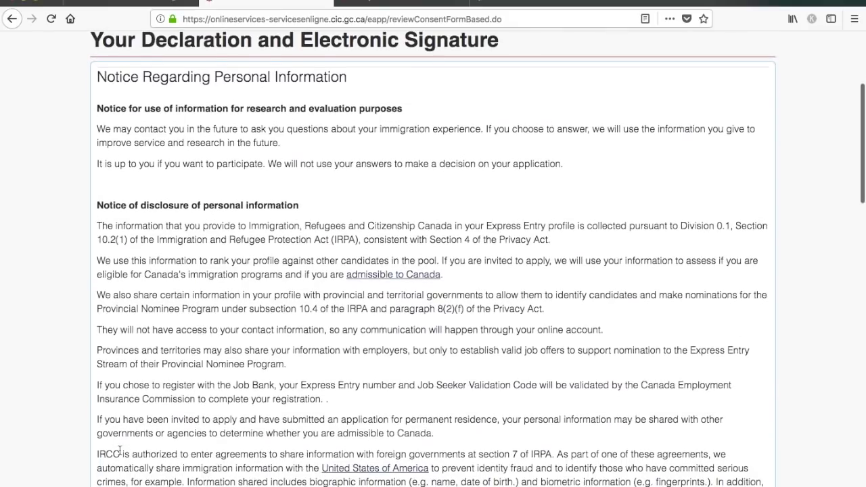
scroll(120, 450, down, 2)
scroll(120, 450, down, 3)
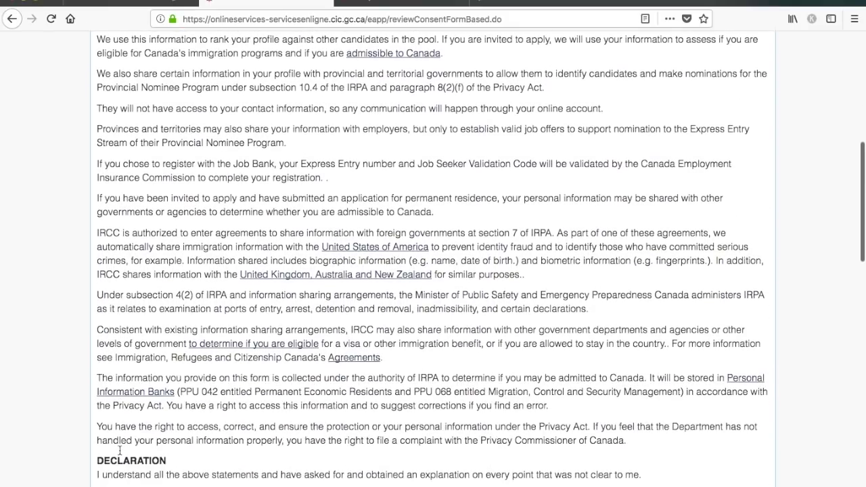
scroll(119, 450, down, 5)
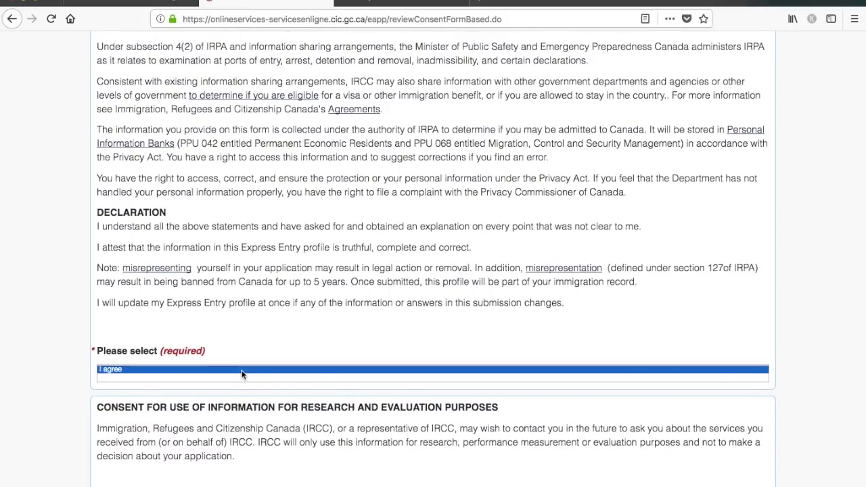
click(211, 425)
scroll(211, 426, down, 2)
scroll(211, 425, down, 5)
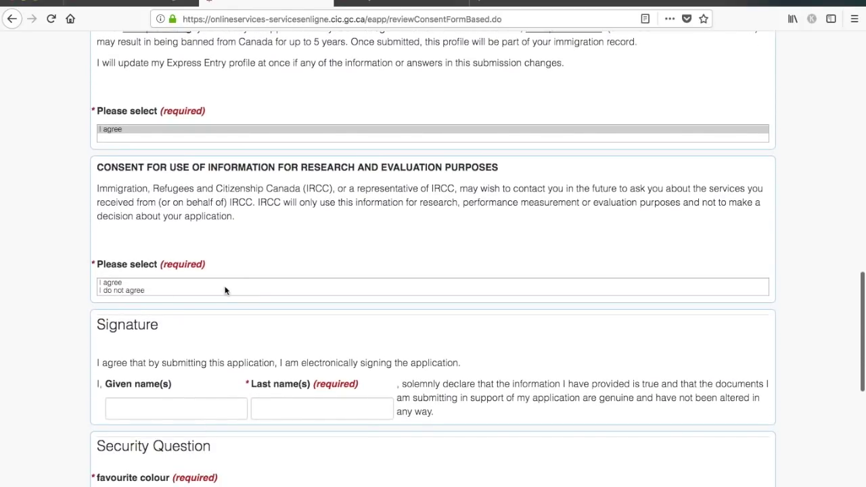
click(119, 283)
scroll(191, 352, down, 4)
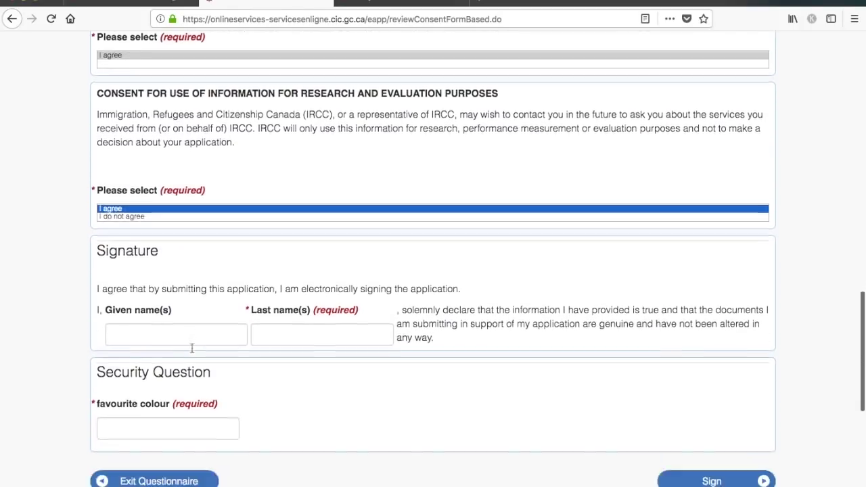
- Sign with the applicant's given and last names and enter the favourite colour security answer
click(204, 264)
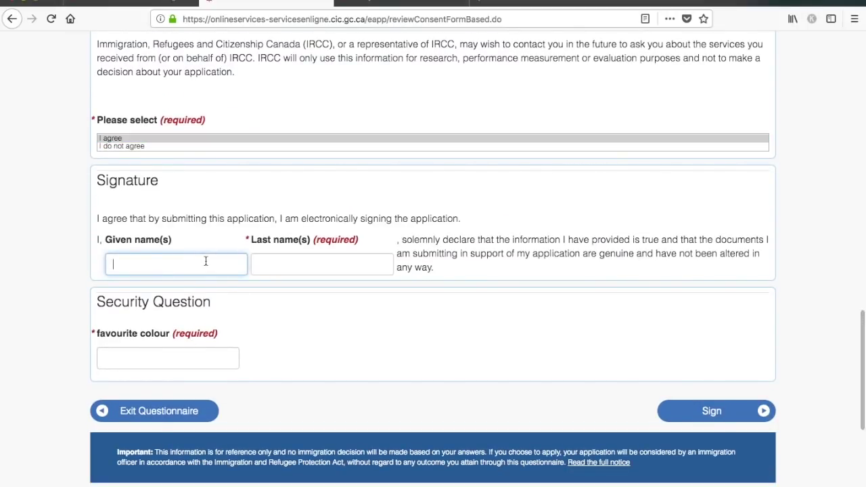
text(Dream)
key(Tab)
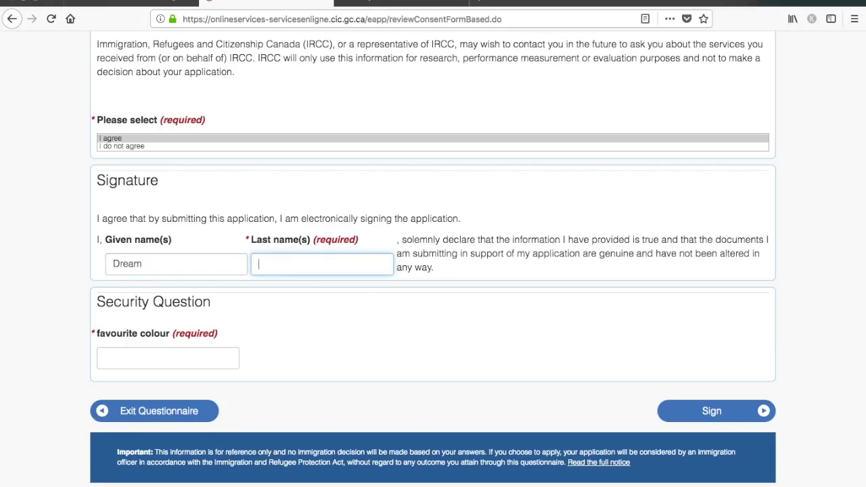
text(Abroad)
click(133, 359)
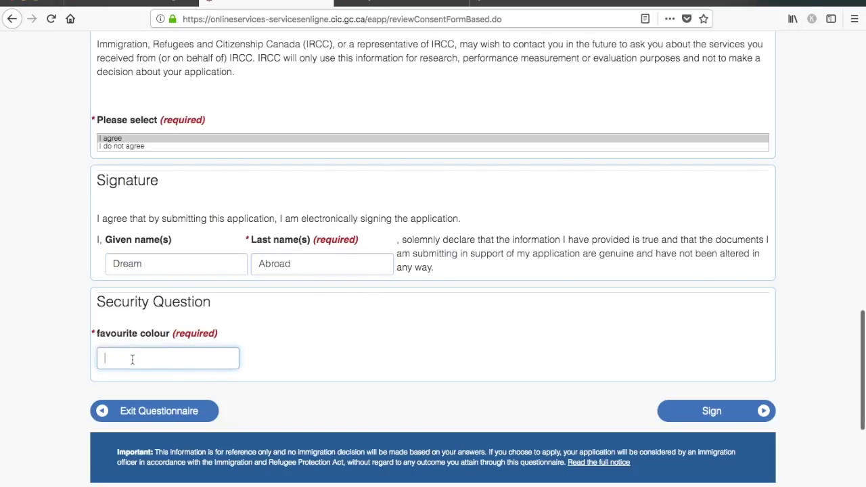
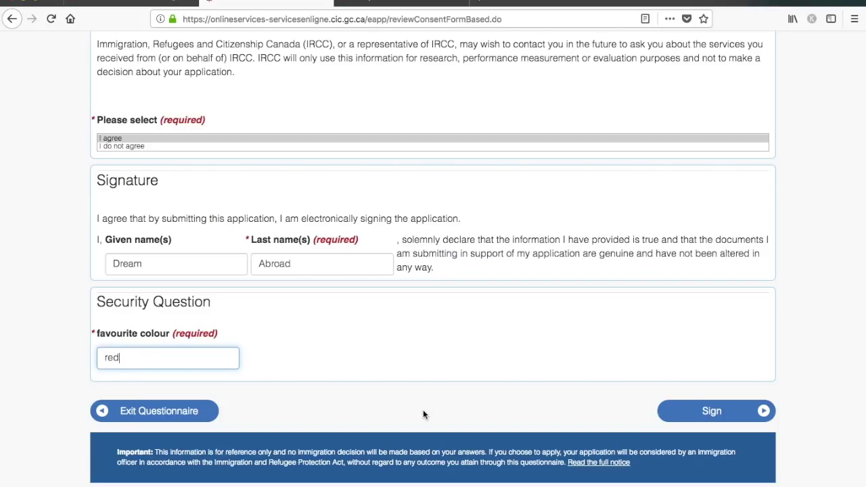
scroll(619, 287, up, 5)
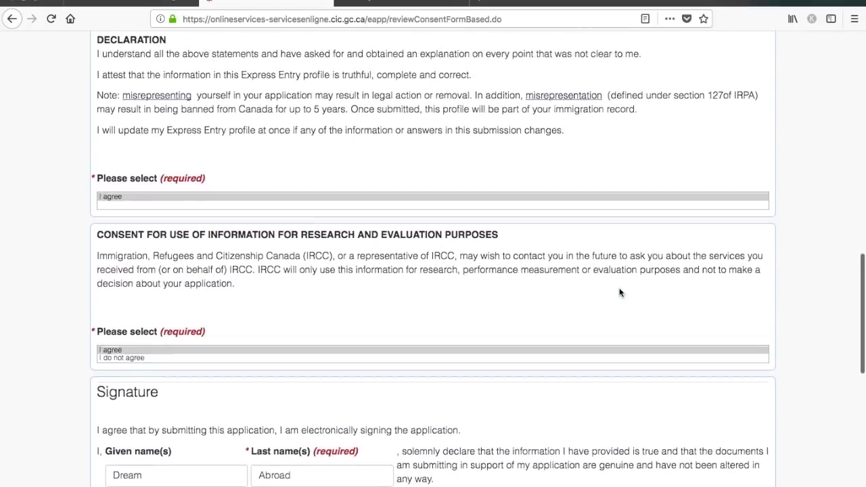
- Review the declaration page and submit the signed form
scroll(619, 293, up, 10)
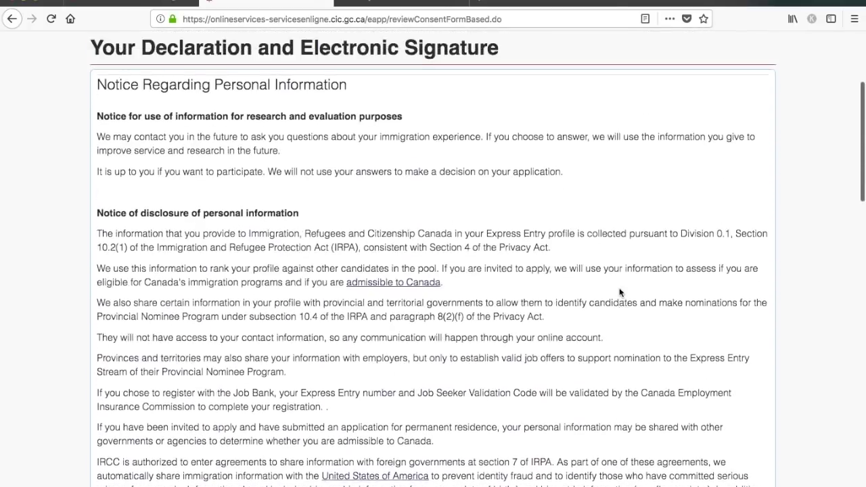
scroll(618, 292, up, 1)
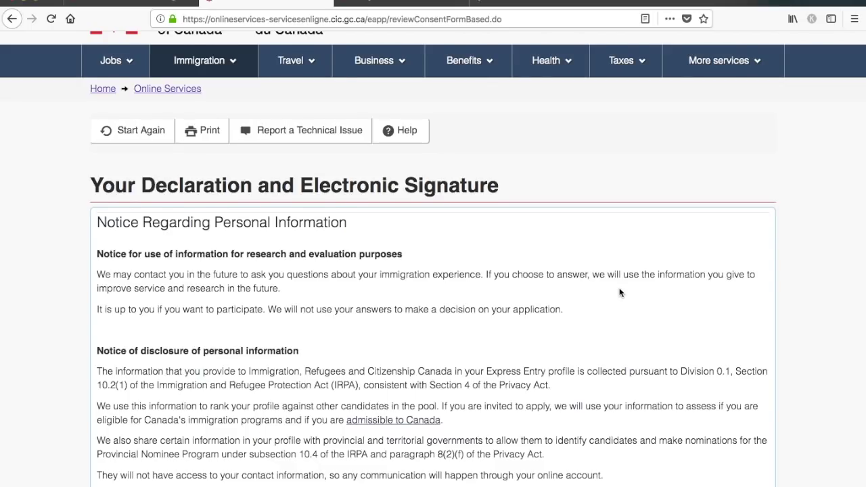
scroll(619, 293, down, 3)
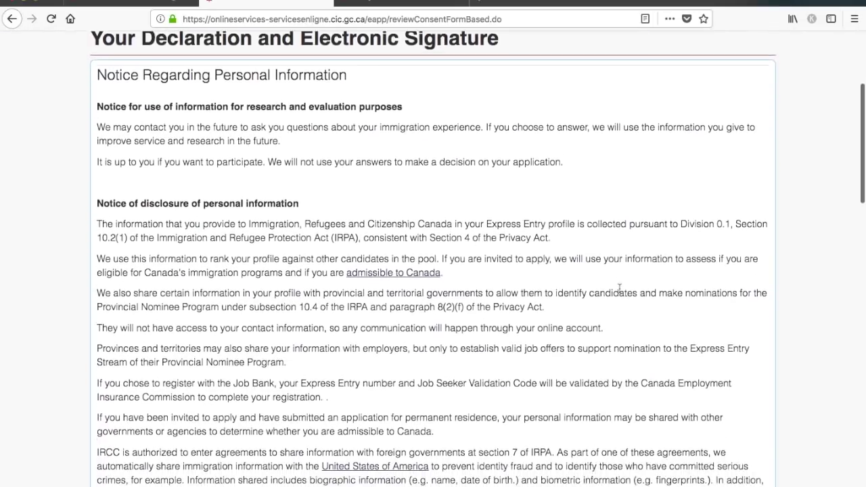
scroll(619, 288, down, 4)
scroll(619, 288, down, 2)
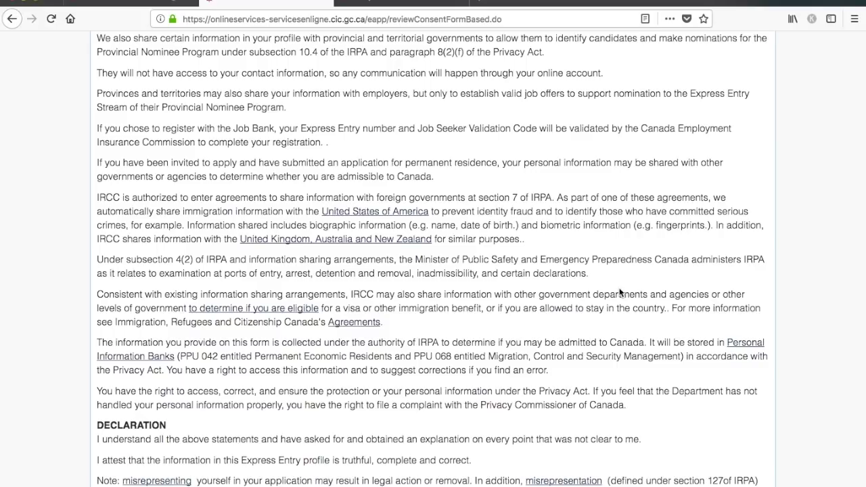
scroll(618, 292, down, 3)
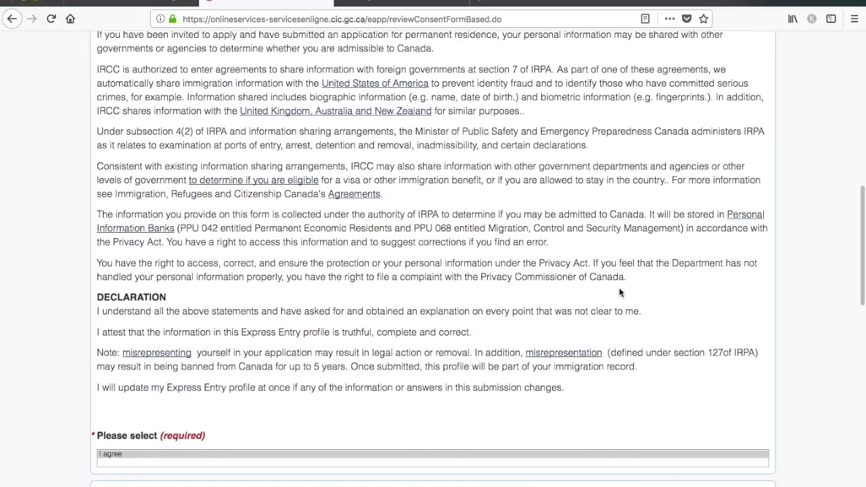
scroll(619, 292, down, 2)
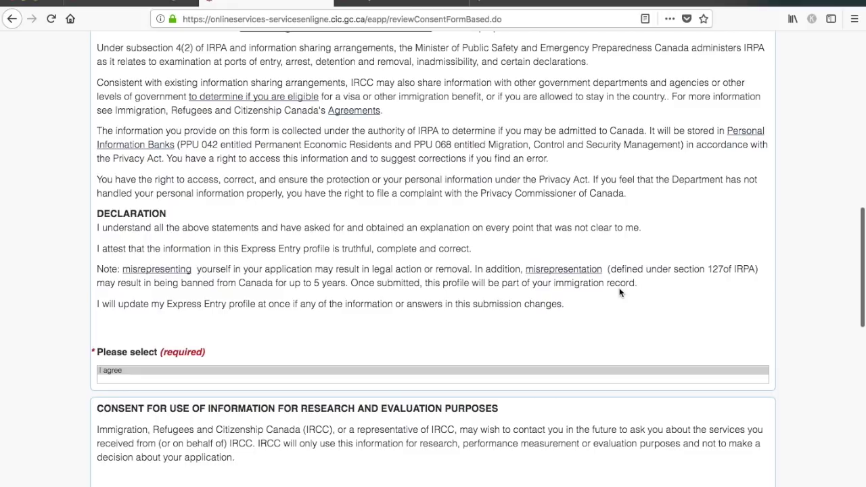
scroll(619, 292, down, 3)
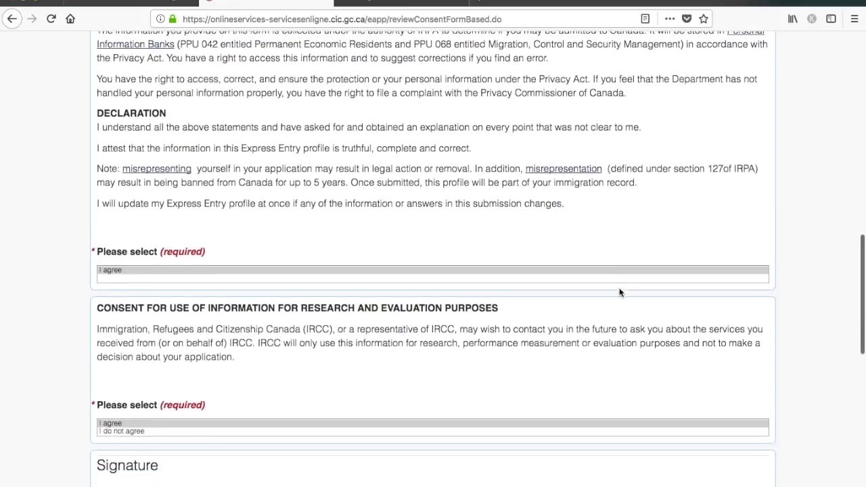
scroll(618, 292, down, 5)
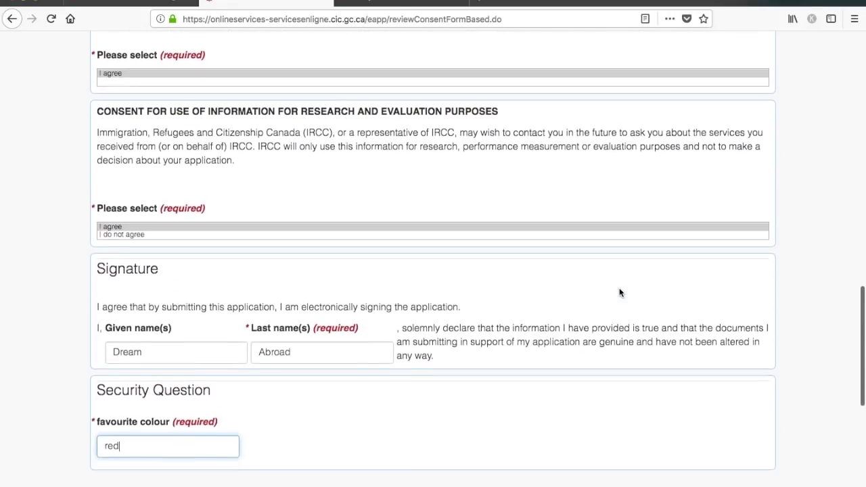
scroll(619, 292, down, 2)
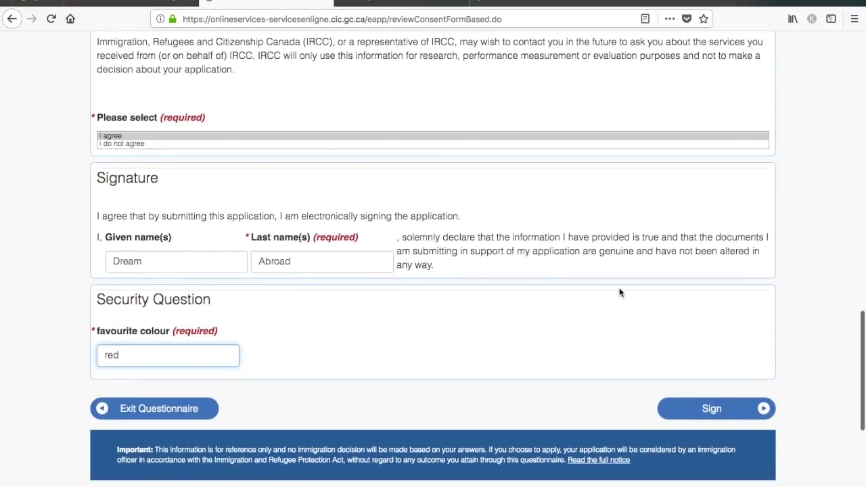
key(Return)
- Replace the old text with the favourite car security answer
click(152, 316)
drag(152, 315, 100, 311)
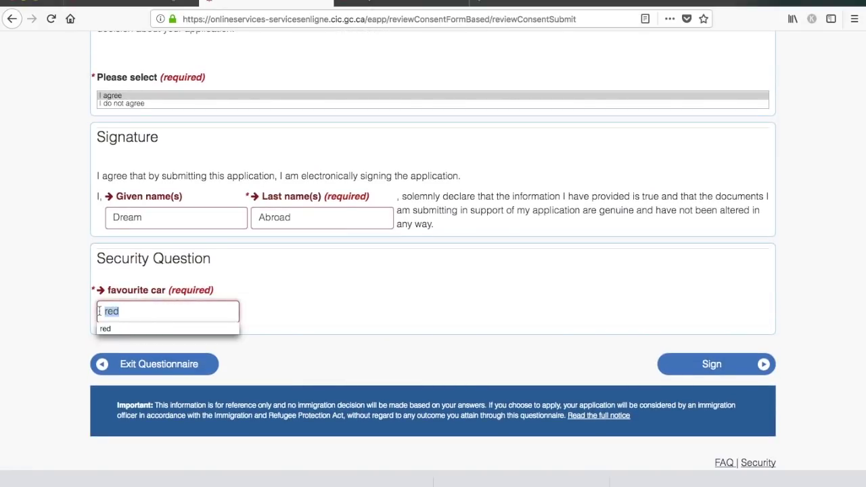
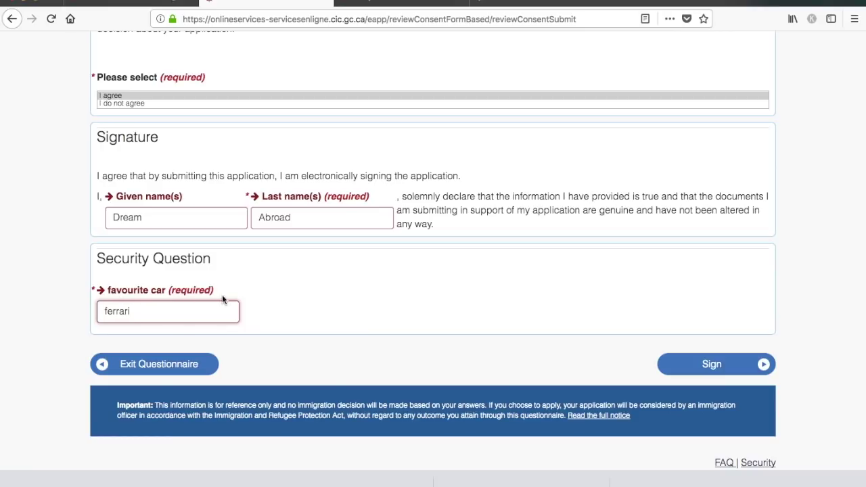
- Sign the declaration and transmit the Express Entry profile to IRCC
click(729, 369)
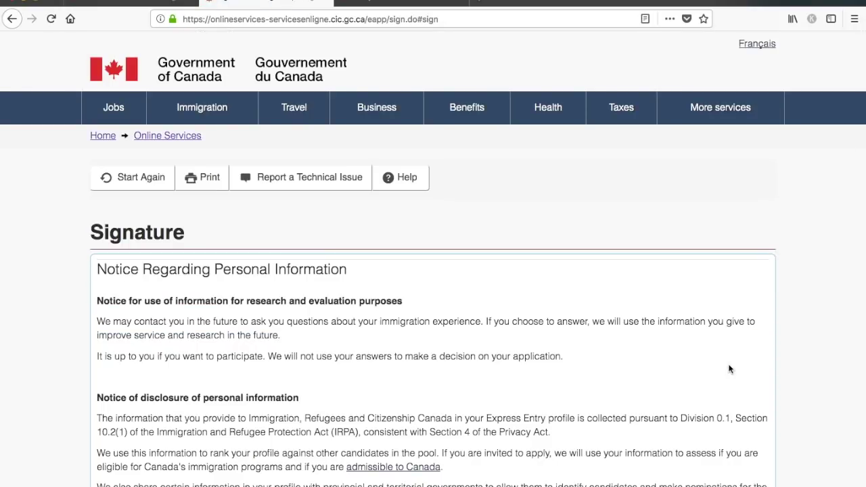
scroll(730, 369, down, 5)
scroll(728, 366, down, 14)
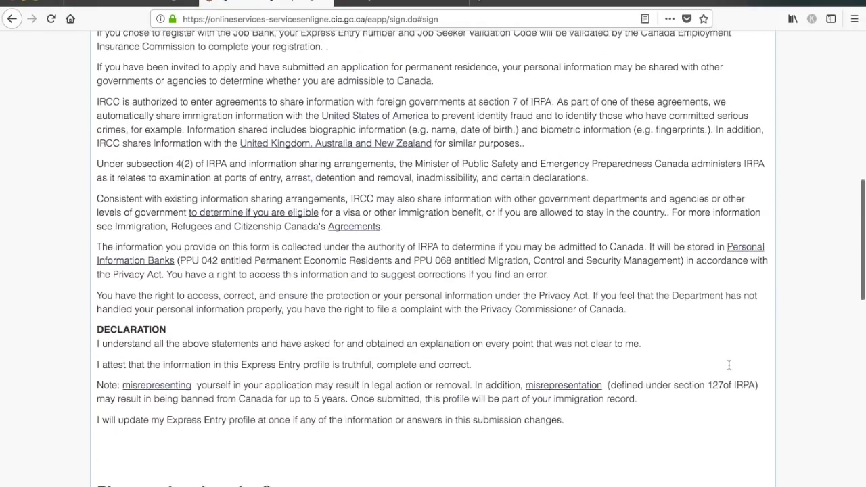
scroll(727, 364, down, 3)
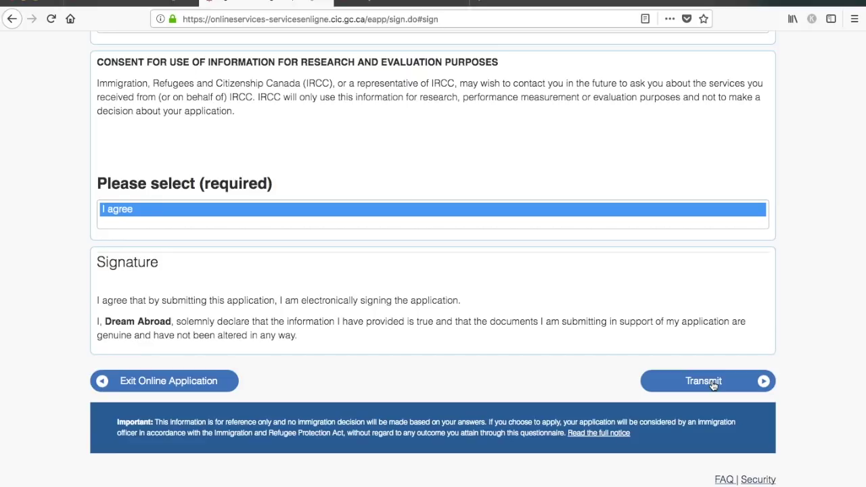
click(713, 384)
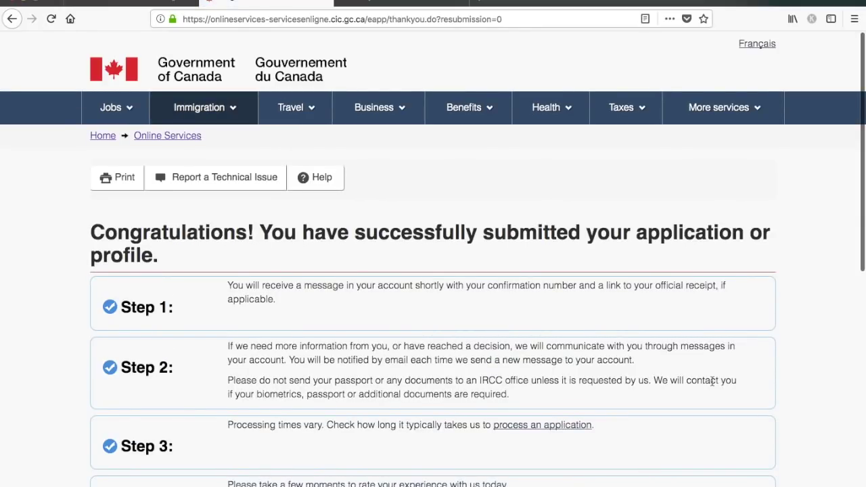
- Scroll through the congratulations page to review the listed next steps
scroll(712, 381, down, 4)
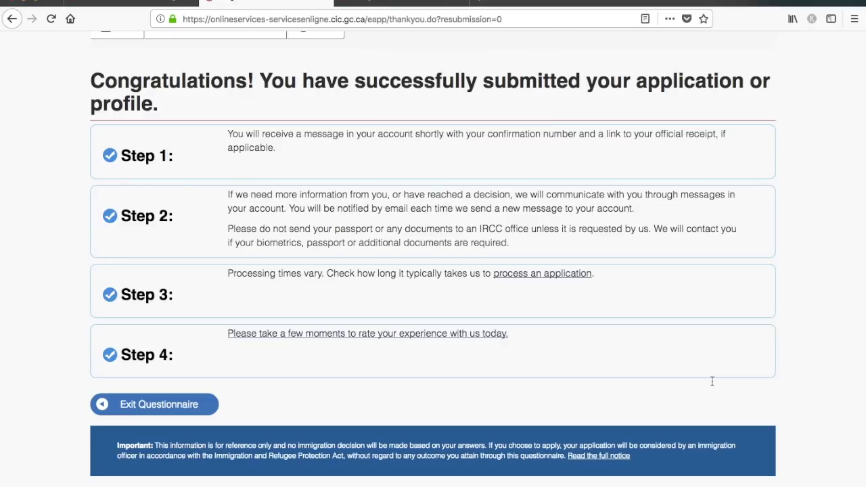
scroll(711, 381, up, 1)
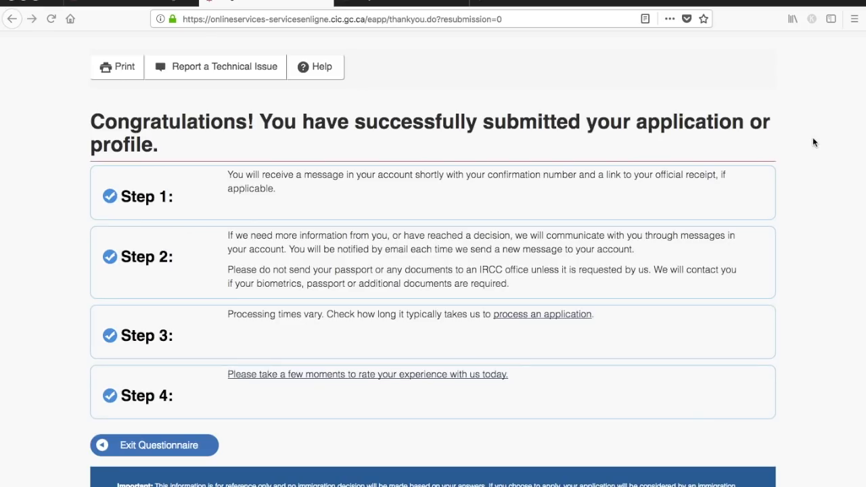
scroll(814, 142, down, 2)
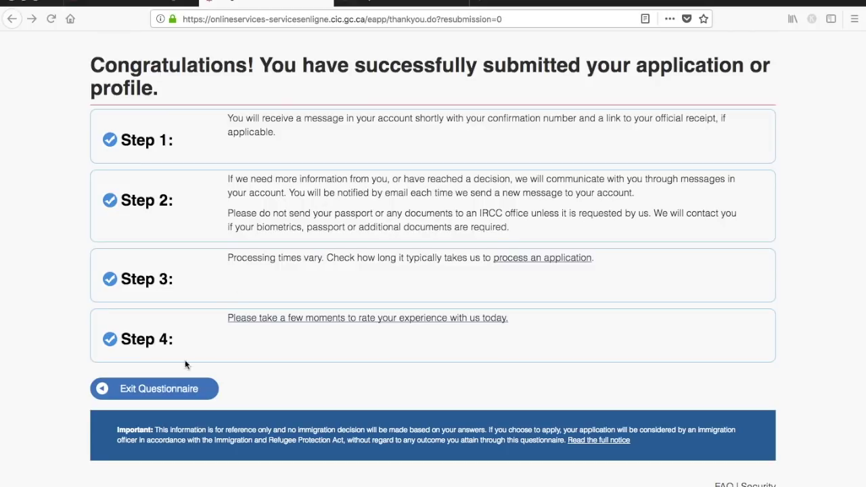
- Exit the questionnaire, choose Logout, and confirm signing out of the account
click(145, 389)
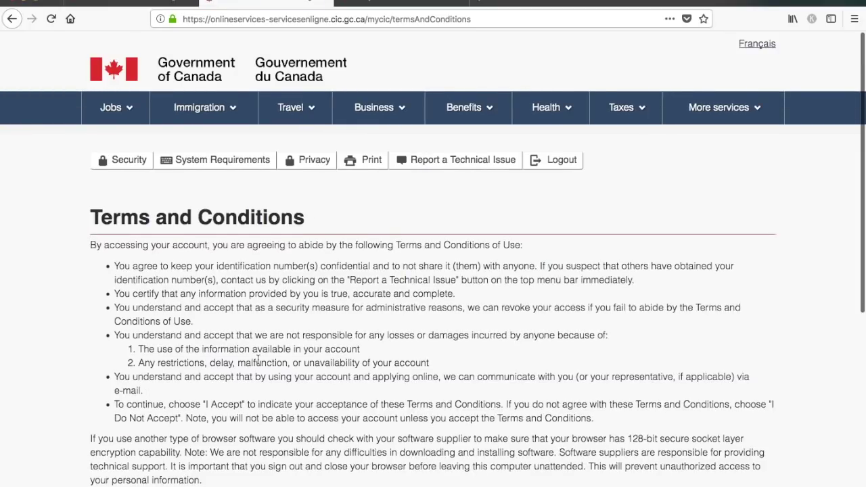
scroll(243, 362, down, 3)
scroll(257, 363, up, 2)
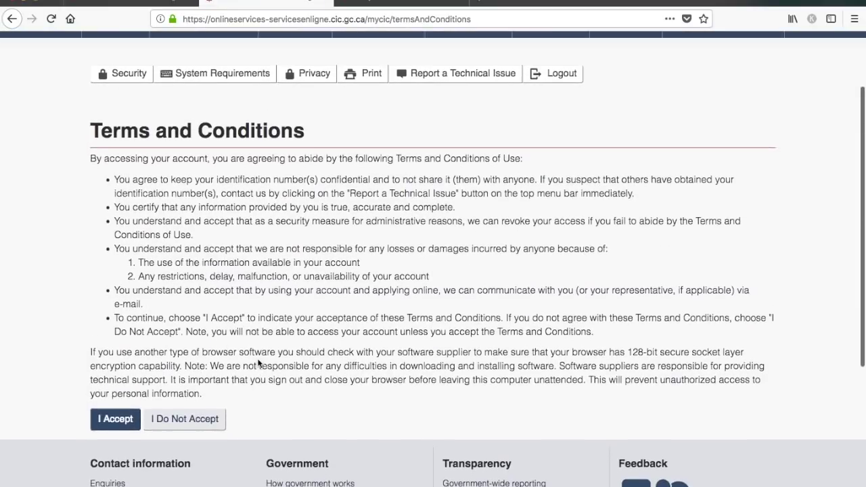
click(553, 100)
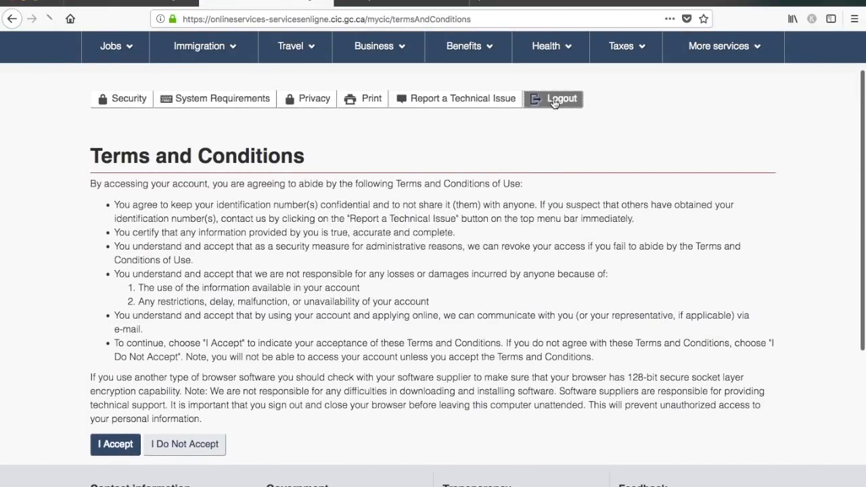
click(119, 365)
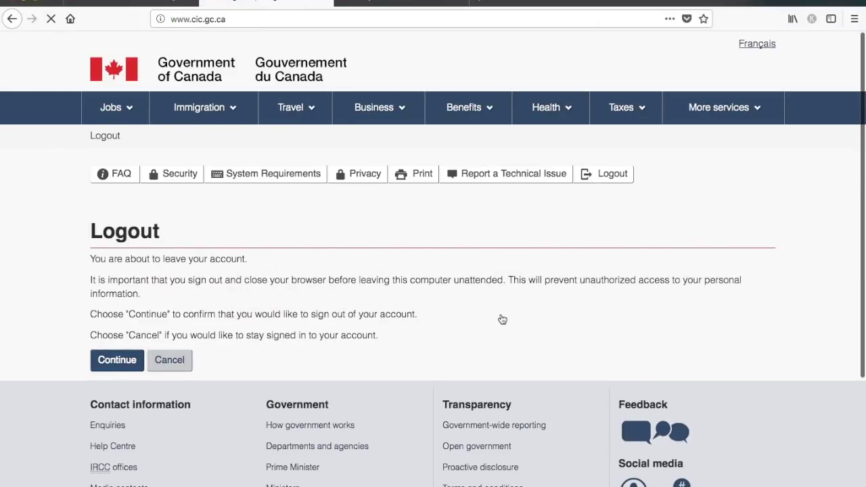